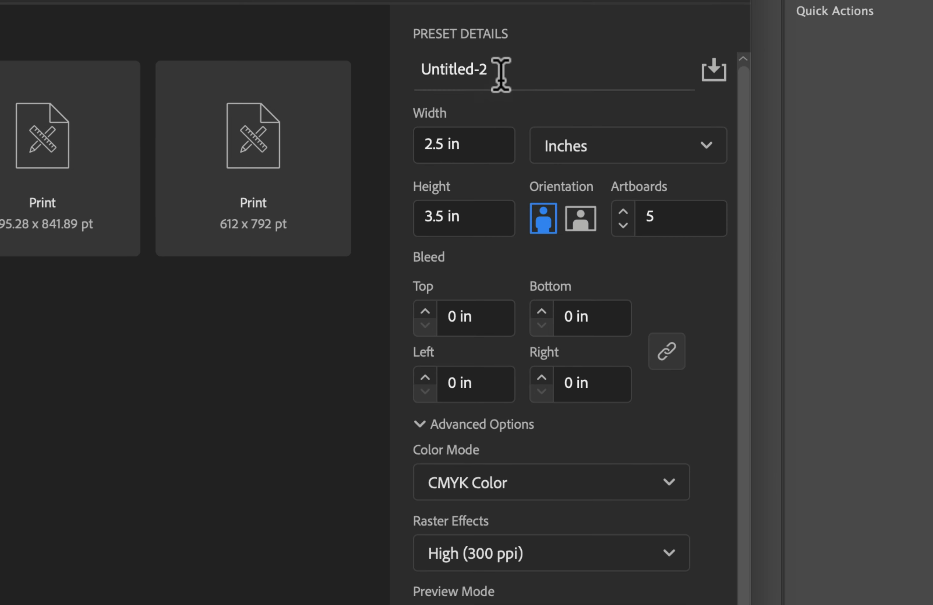
# Name the new document AdventureLogo followed by the designer's surname.
pyautogui.tripleClick(484, 68)
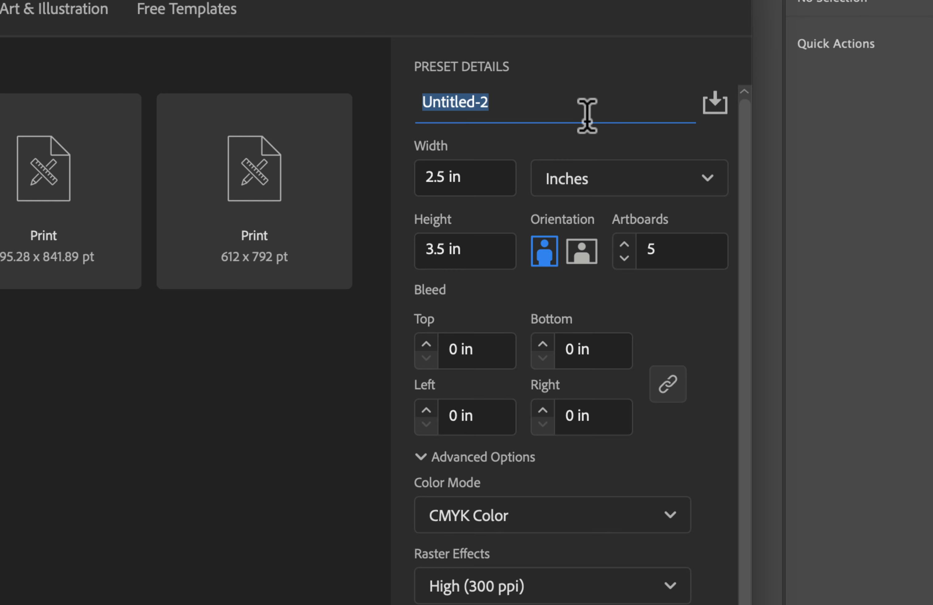
pyautogui.write('AdventureLogo Ivey')
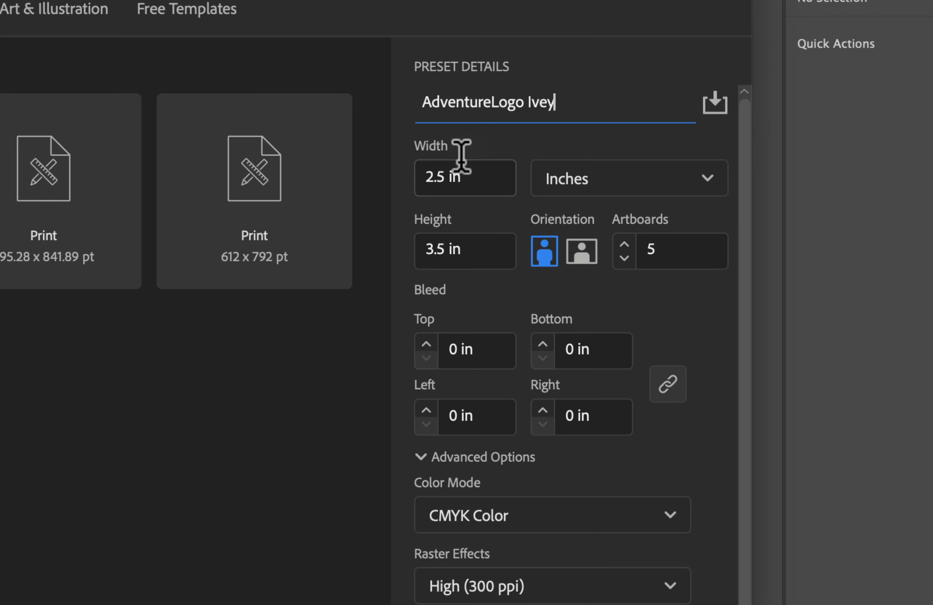
# Set the new document's width and height to 8 in each.
pyautogui.doubleClick(457, 178)
pyautogui.click(457, 177)
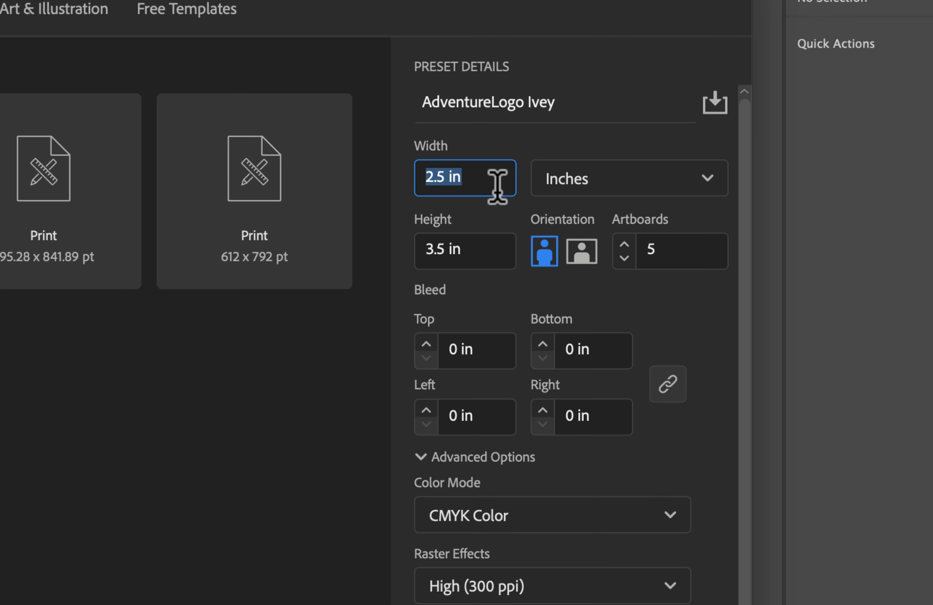
pyautogui.write('8')
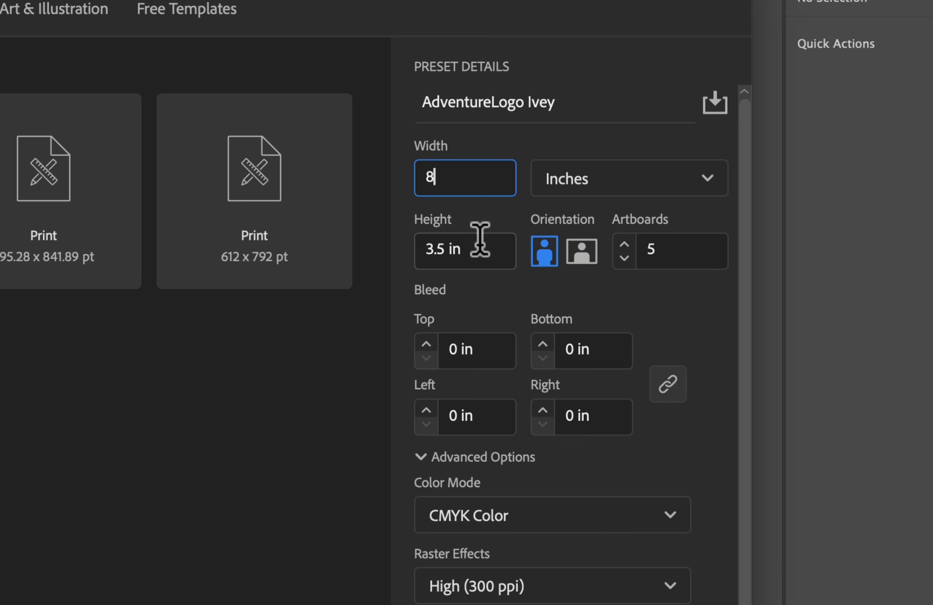
pyautogui.doubleClick(474, 250)
pyautogui.write('8')
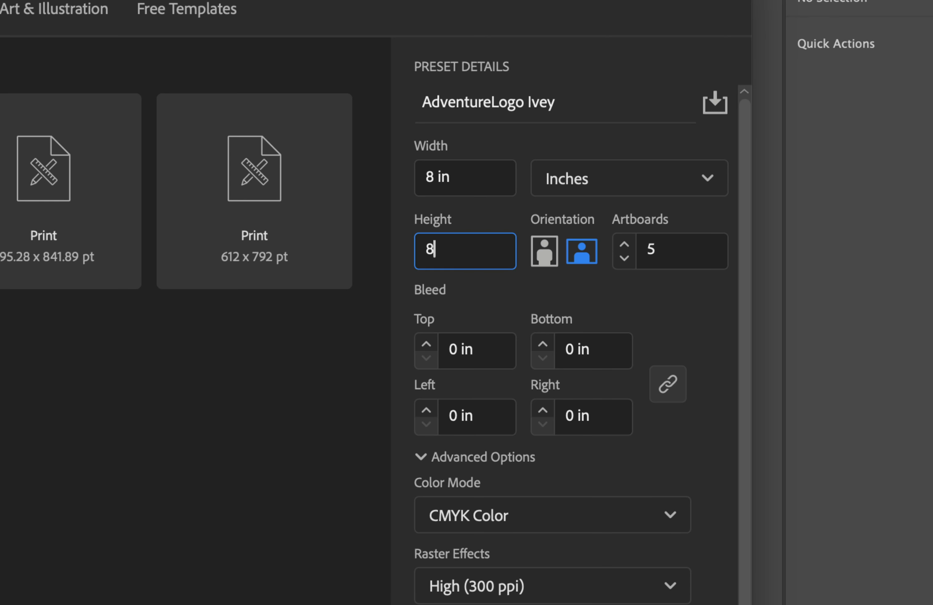
pyautogui.click(485, 192)
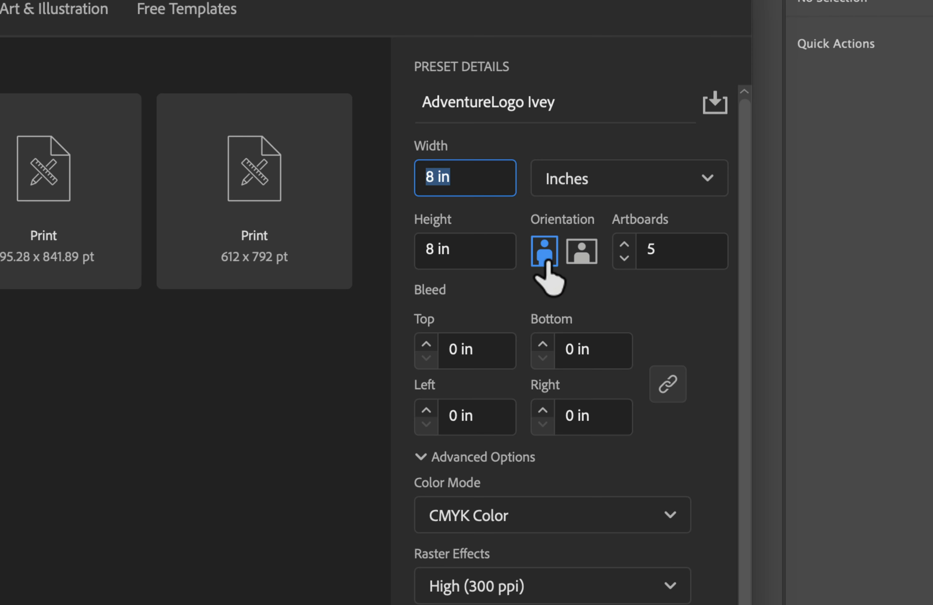
# Set the number of artboards to 1 and create the document.
pyautogui.click(677, 250)
pyautogui.write('1')
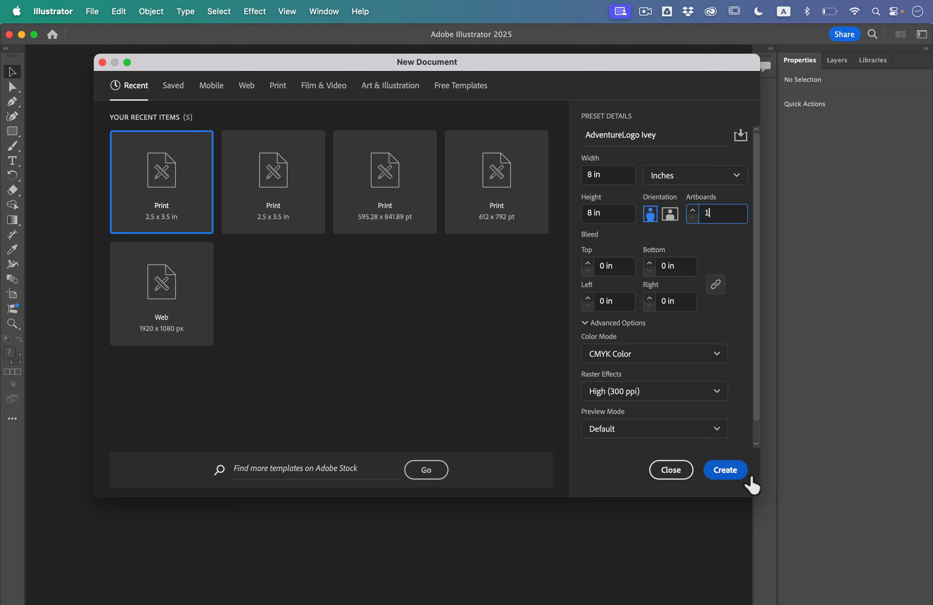
pyautogui.click(735, 475)
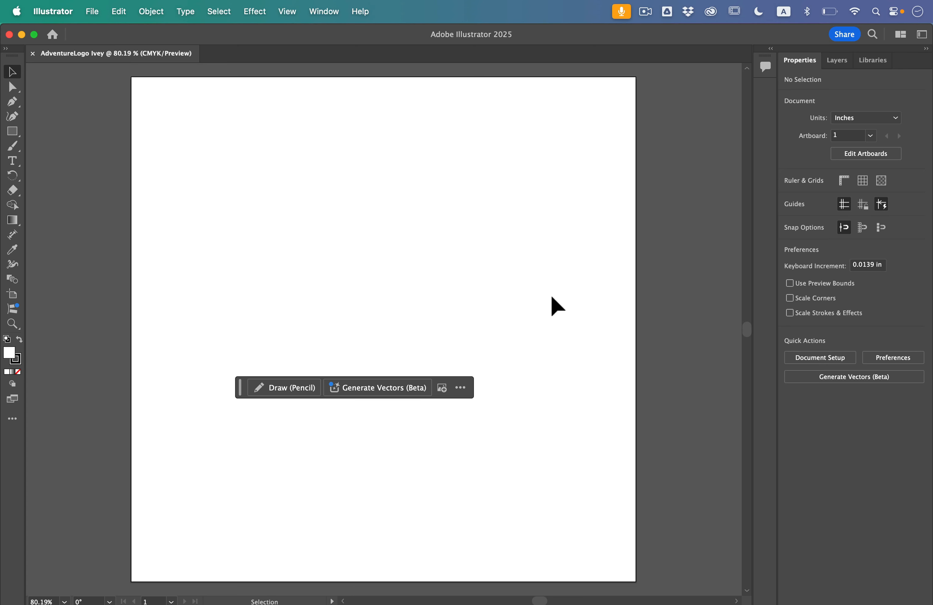
# Hide the Contextual Task Bar.
pyautogui.click(325, 8)
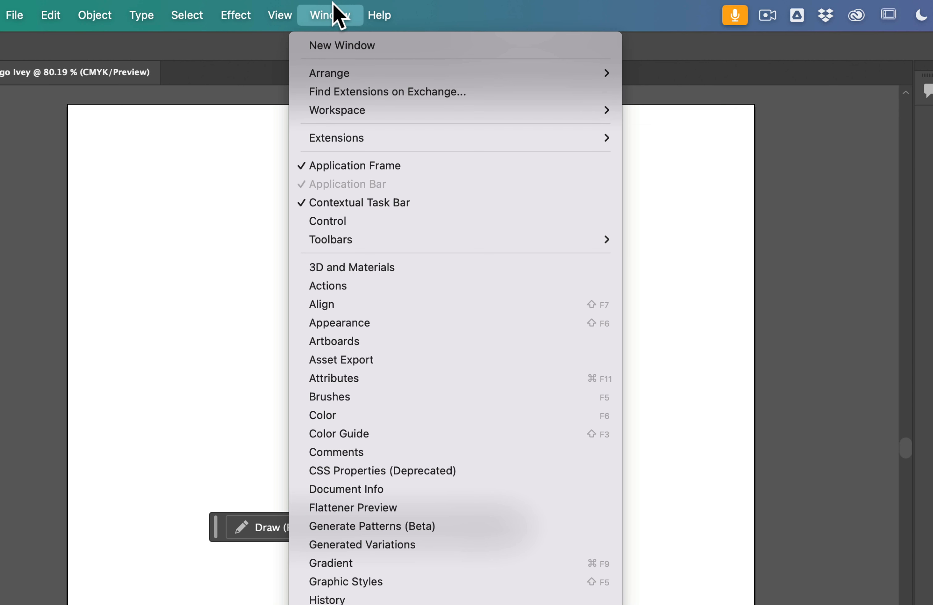
pyautogui.moveTo(354, 114)
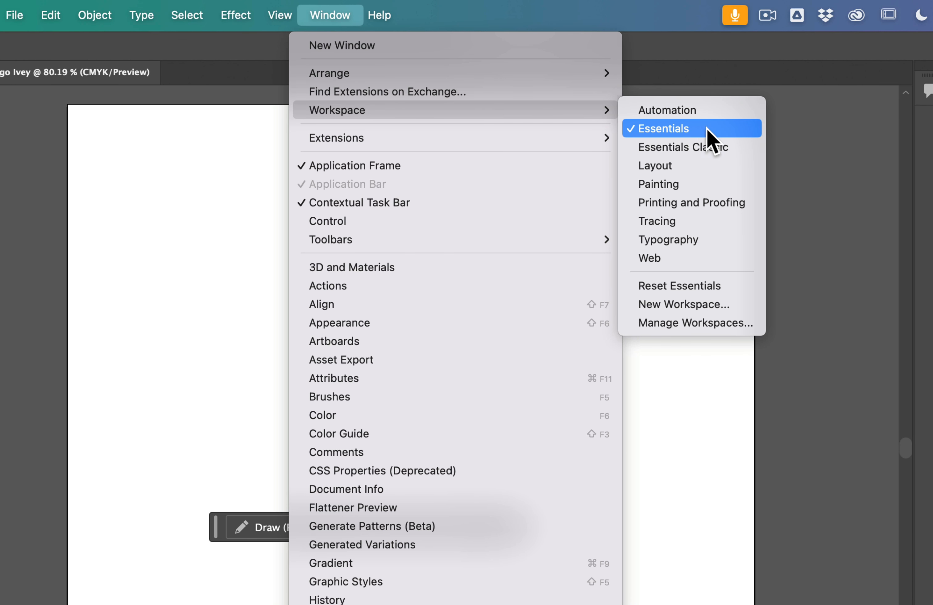
pyautogui.click(330, 208)
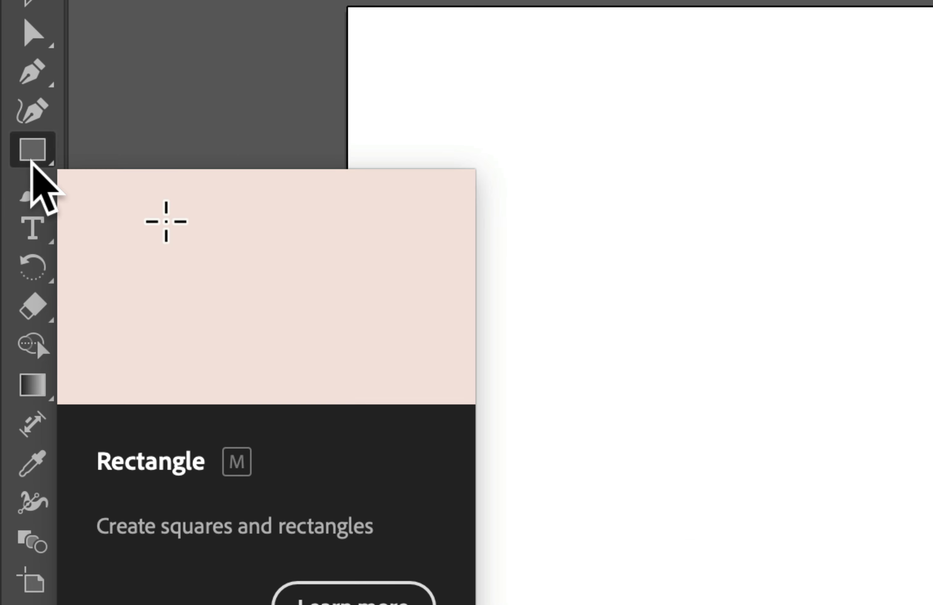
# Draw a rectangle about 2.24 in wide and 1.81 in high near the artboard's upper-left corner.
pyautogui.click(32, 159)
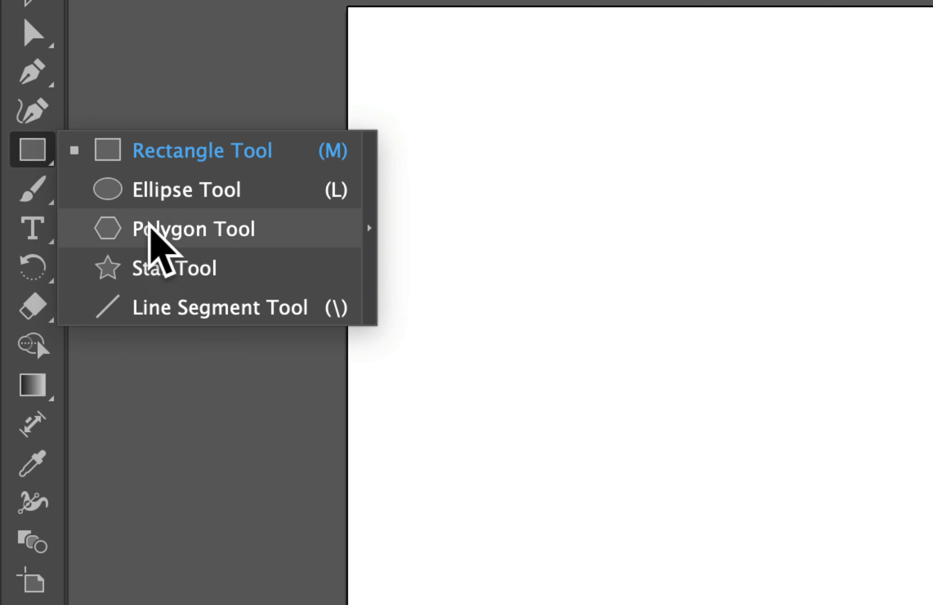
pyautogui.click(164, 152)
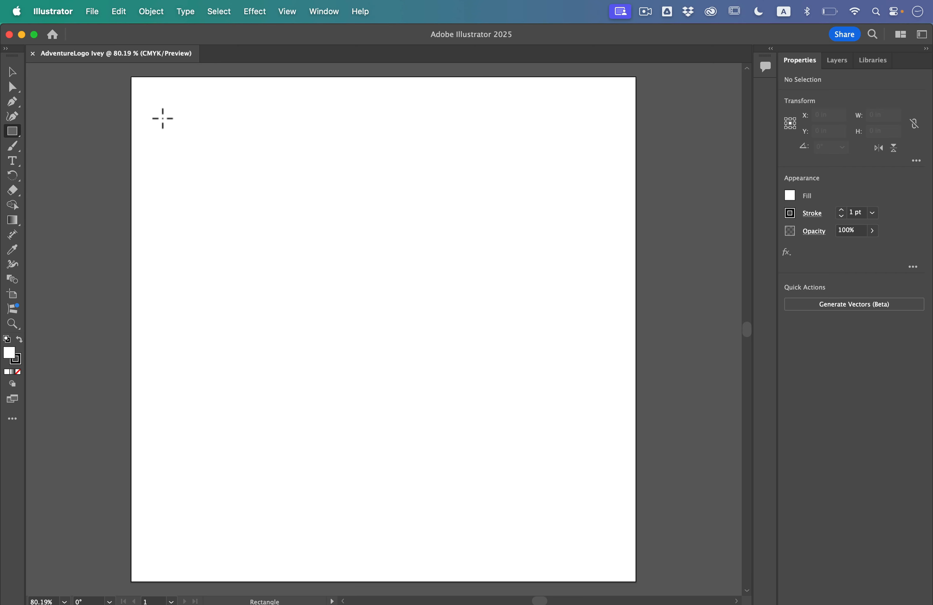
pyautogui.moveTo(153, 106); pyautogui.dragTo(299, 227)
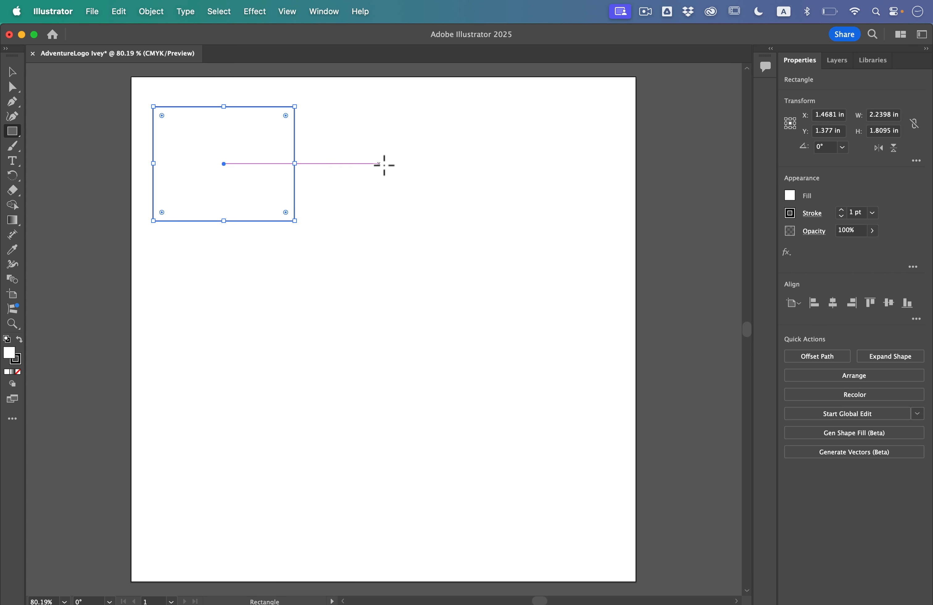
# Create a second rectangle exactly 2.3 in wide and 1.3 in high to the right of the first one.
pyautogui.click(369, 134)
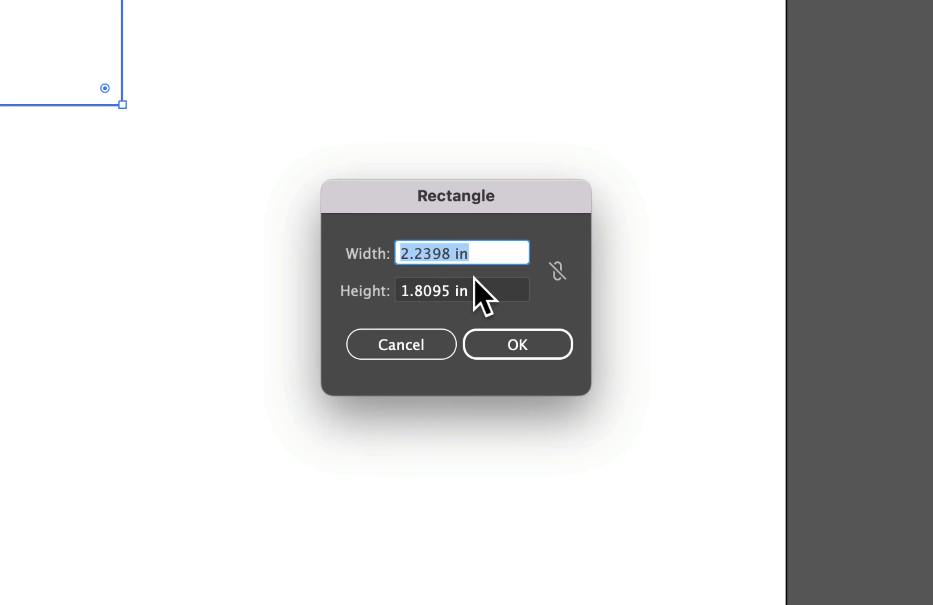
pyautogui.write('2.3')
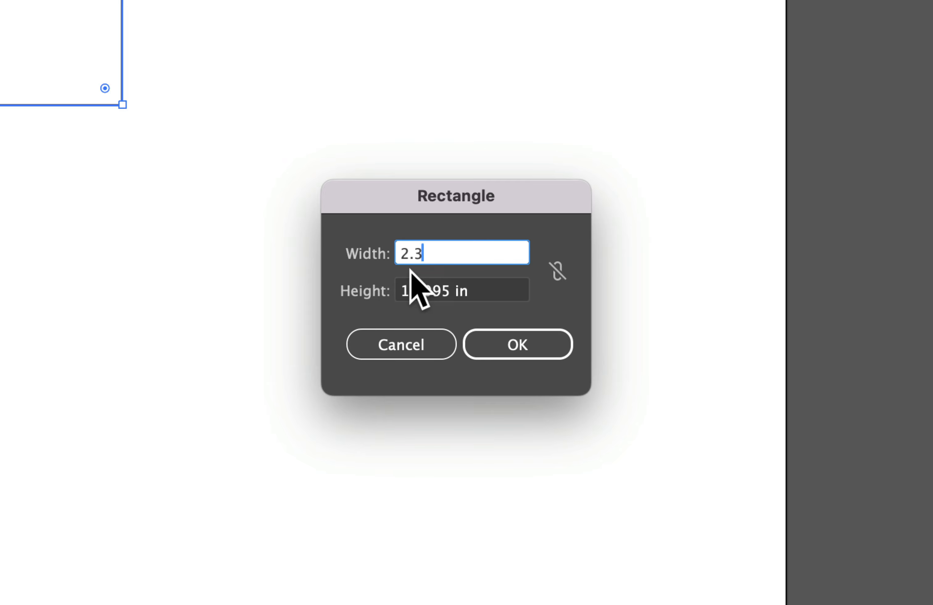
pyautogui.doubleClick(404, 286)
pyautogui.write('1')
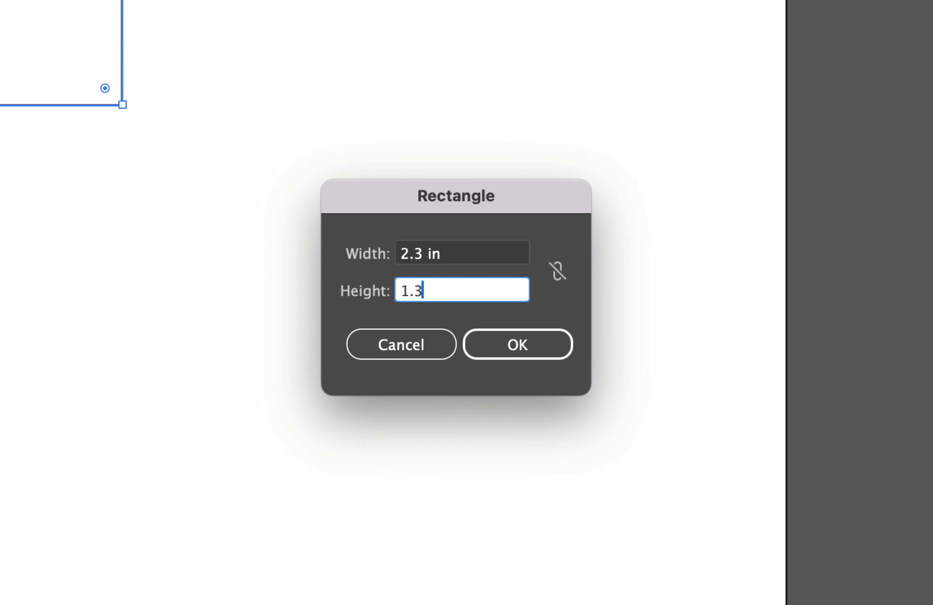
pyautogui.write('.3')
pyautogui.click(524, 343)
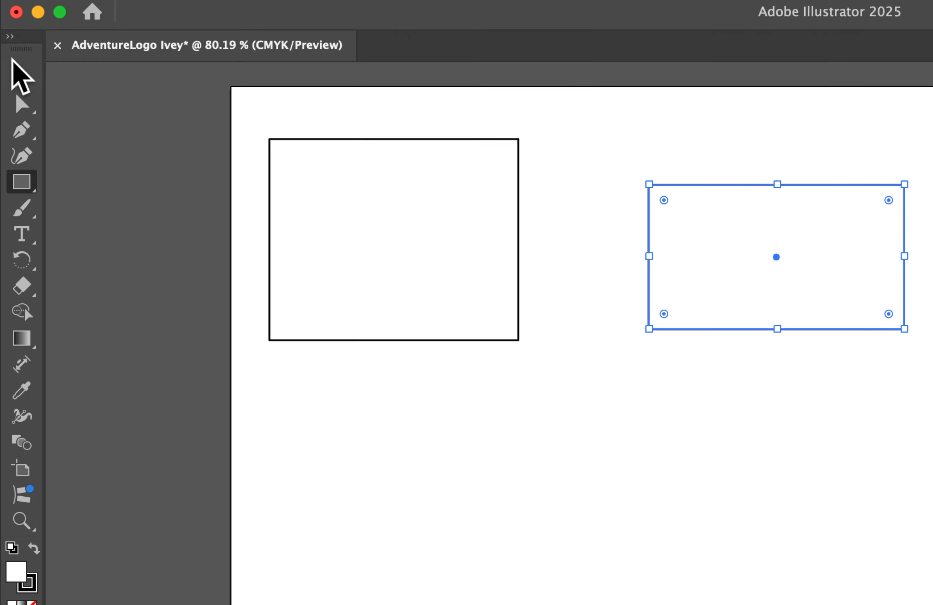
# Check the bounding box visibility option, and stretch the first rectangle's lower edge down to a height of about 4.6 in.
pyautogui.click(17, 72)
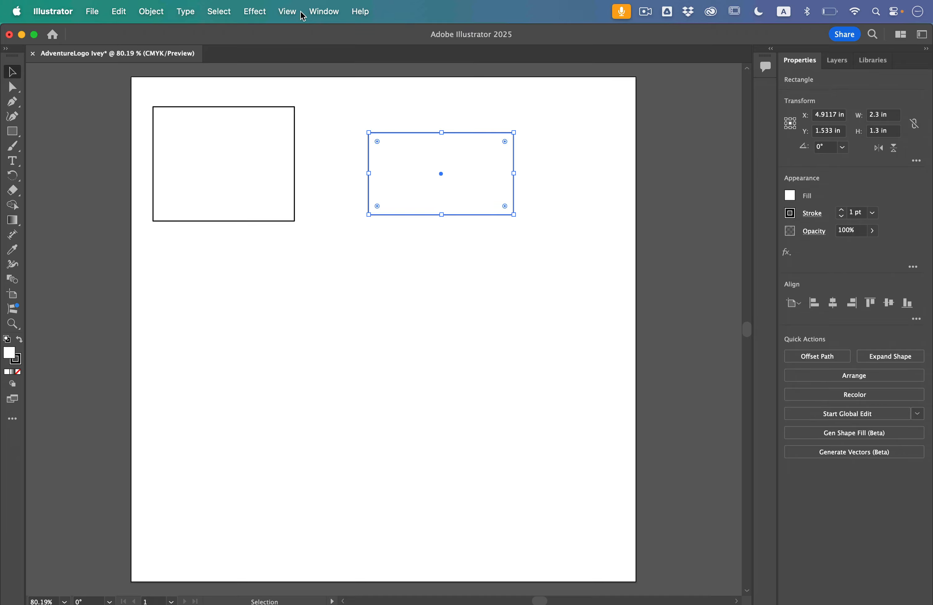
pyautogui.click(290, 12)
pyautogui.moveTo(310, 456)
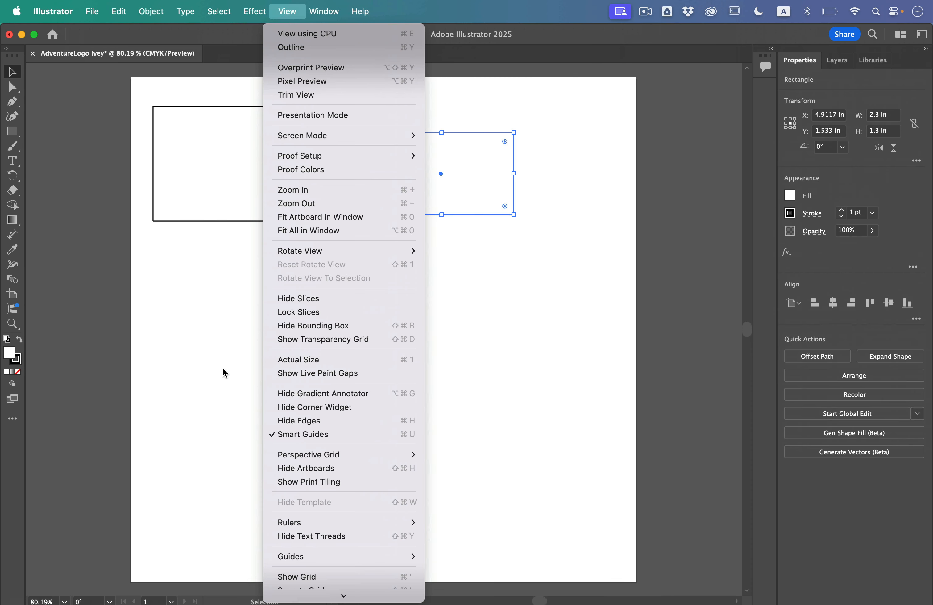
pyautogui.click(202, 428)
pyautogui.click(208, 150)
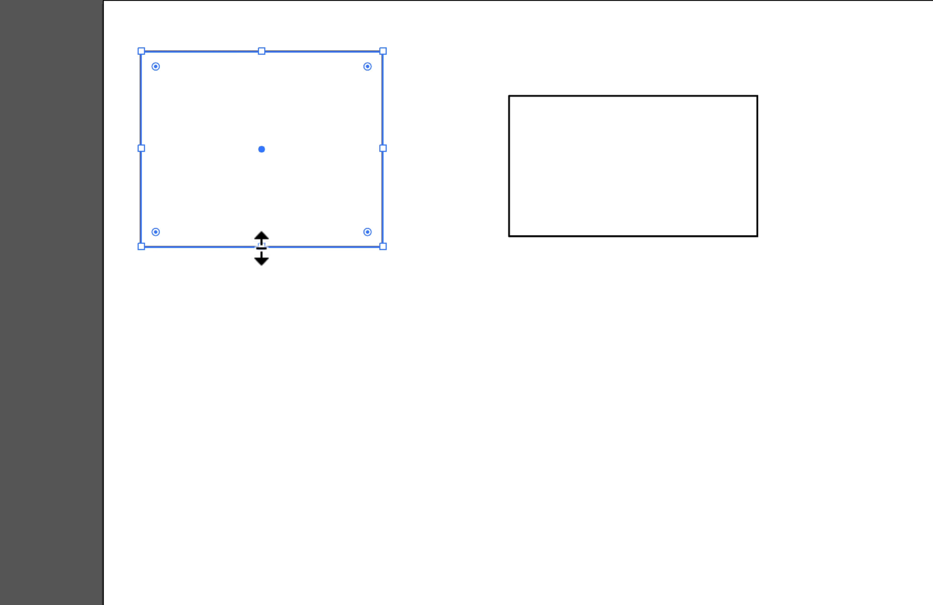
pyautogui.moveTo(262, 247); pyautogui.dragTo(263, 552)
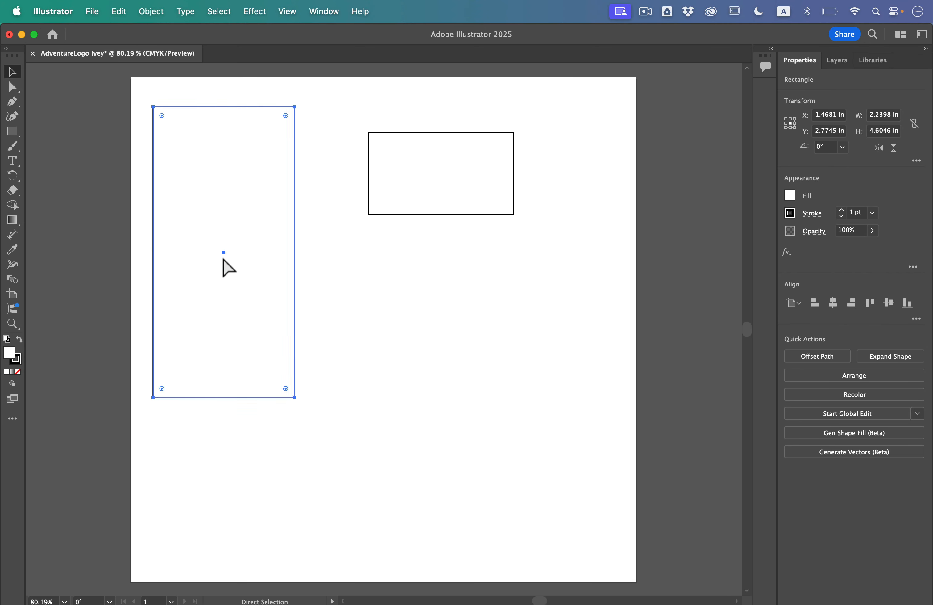
pyautogui.press('v')
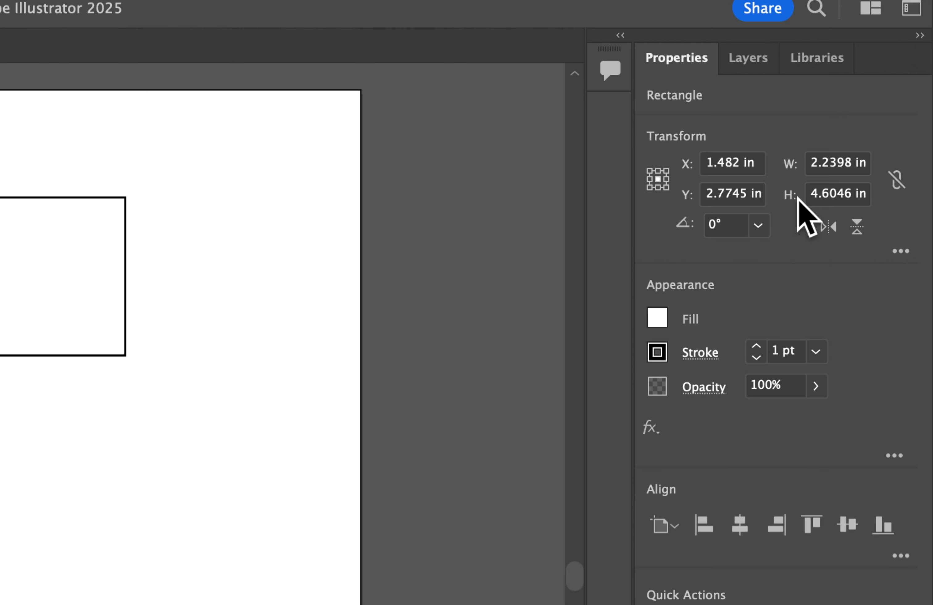
# Set the tall rectangle's width to 2.9 in with the width and height proportions unlinked.
pyautogui.click(897, 180)
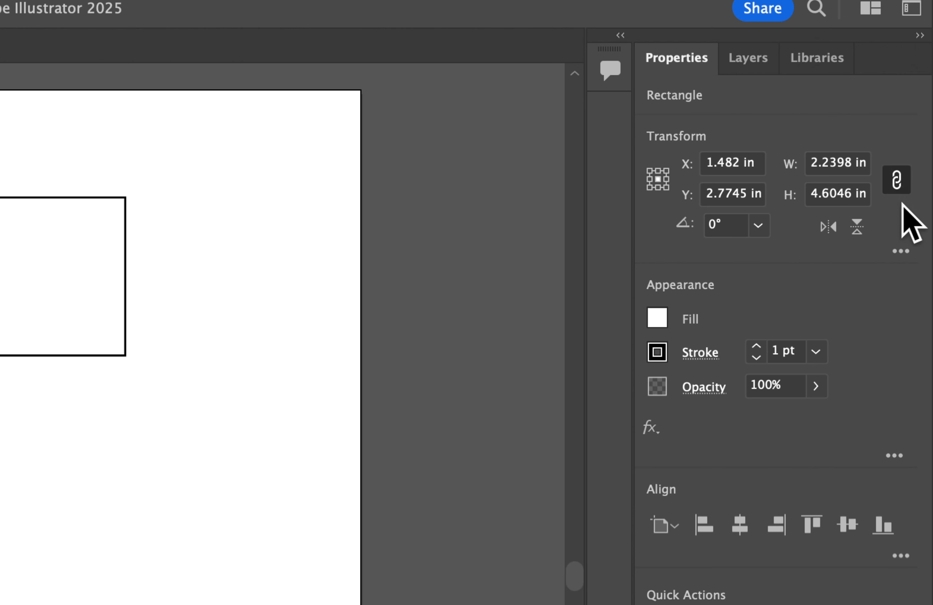
pyautogui.click(896, 181)
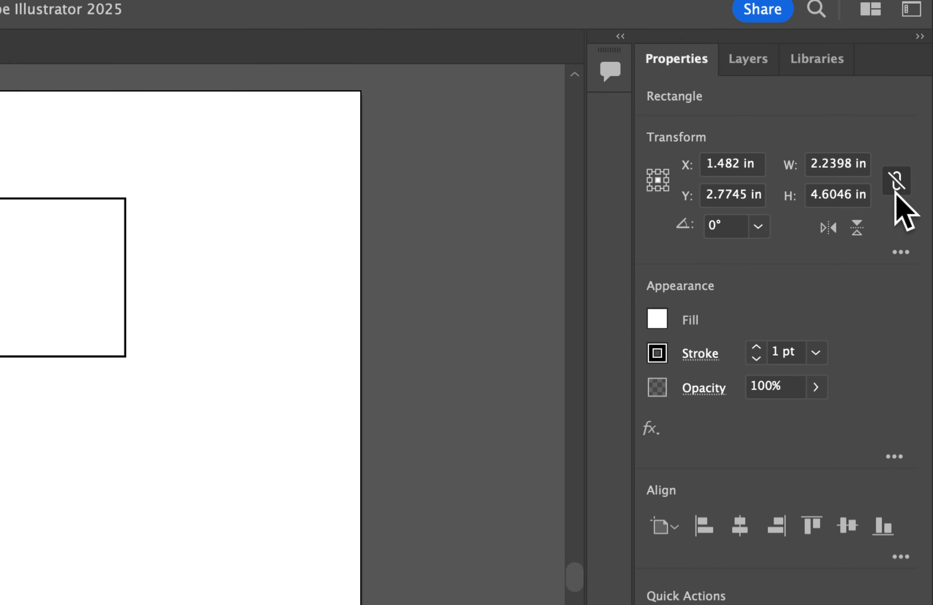
pyautogui.click(818, 194)
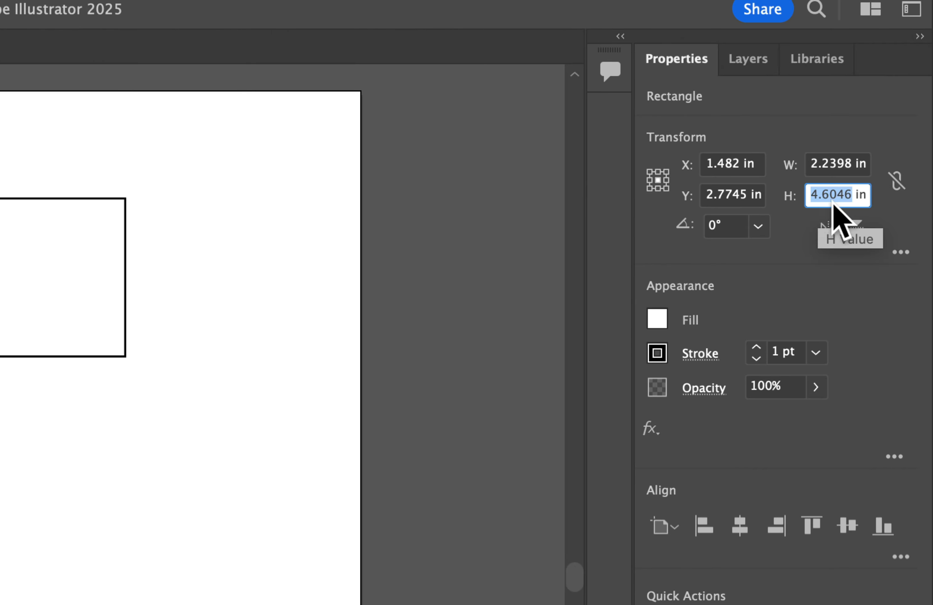
pyautogui.click(839, 163)
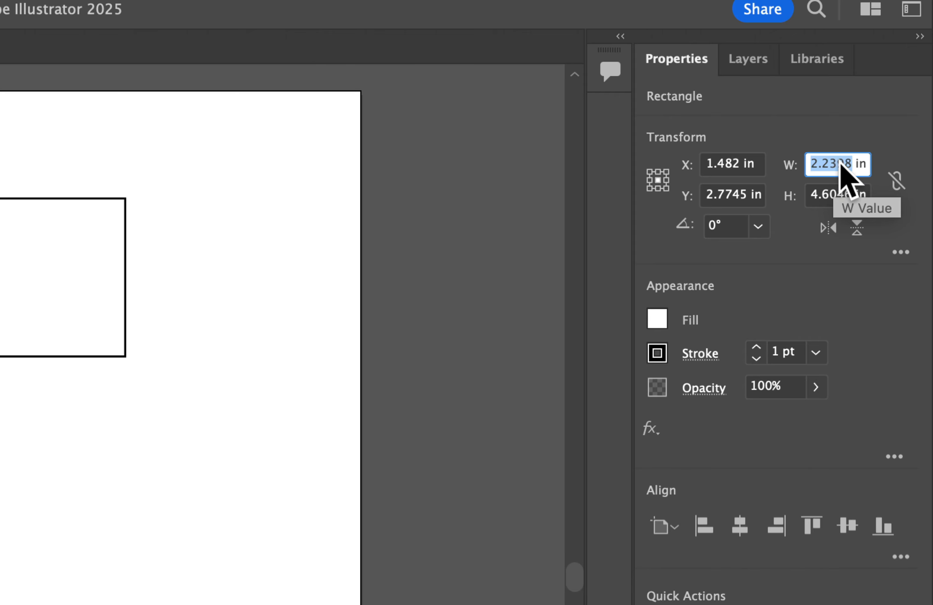
pyautogui.write('2.')
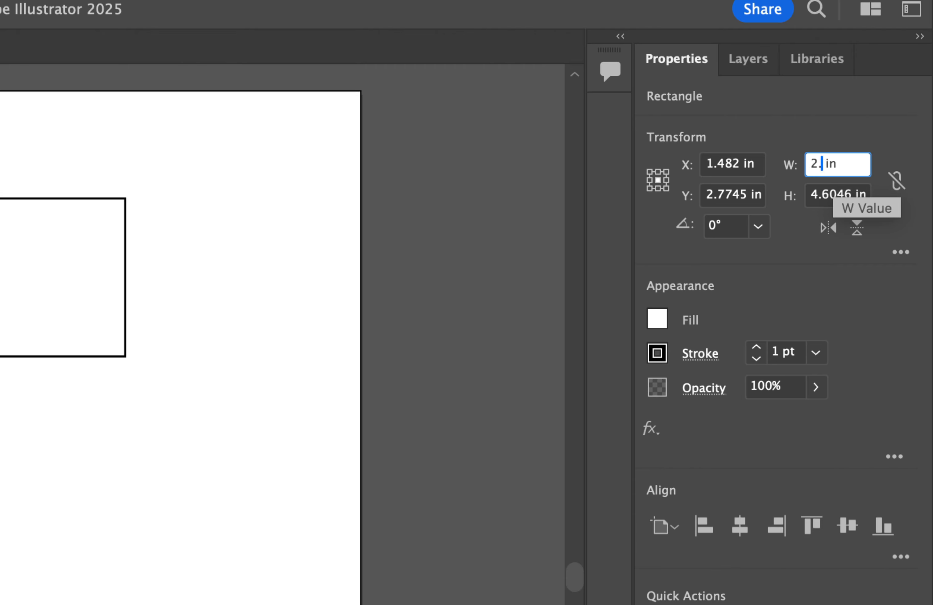
pyautogui.write('9')
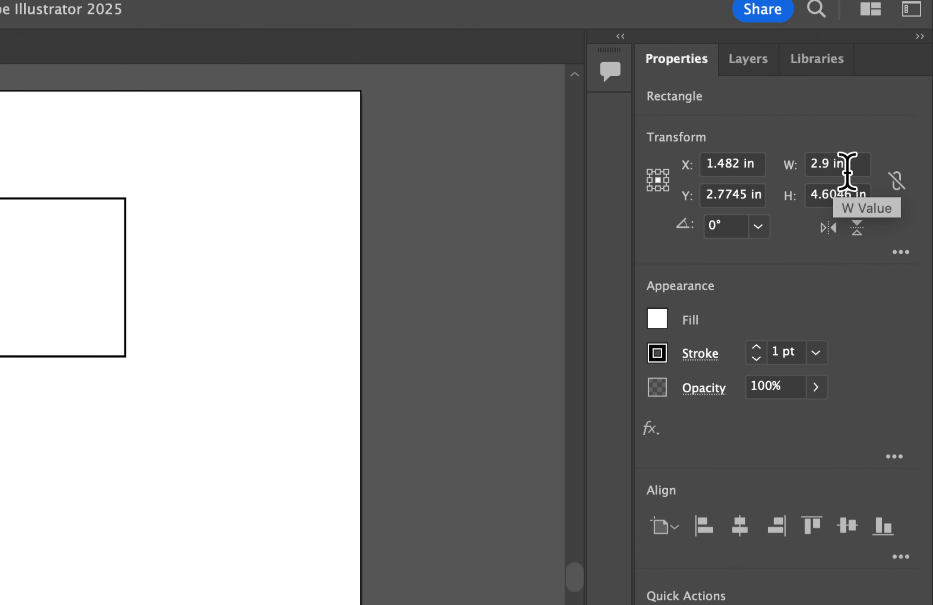
pyautogui.press('Return')
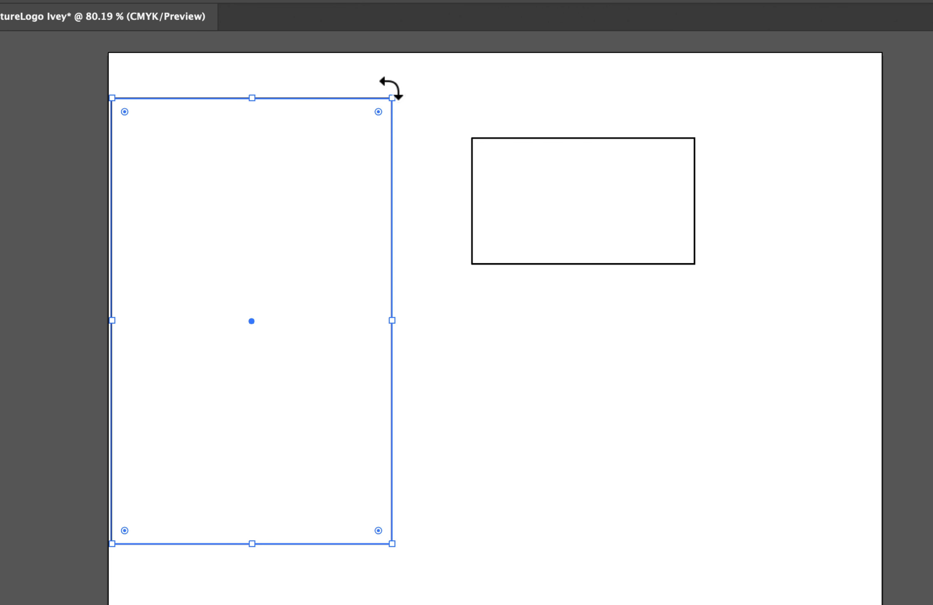
# Rotate the large rectangle 90° clockwise and reposition both rectangles so the small one overlaps the large one's right side.
pyautogui.moveTo(398, 91); pyautogui.dragTo(499, 442)
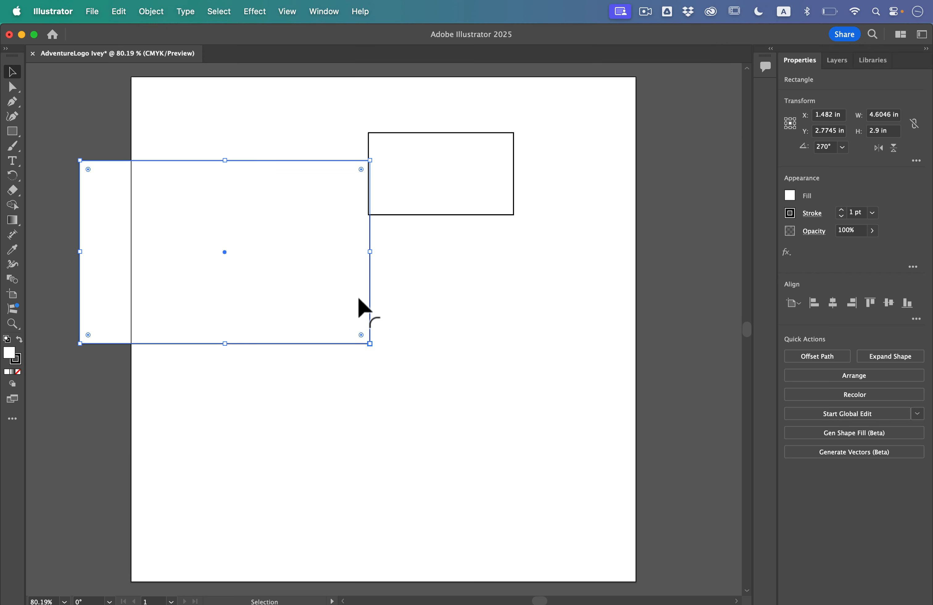
pyautogui.moveTo(416, 180); pyautogui.dragTo(511, 168)
pyautogui.moveTo(233, 250); pyautogui.dragTo(334, 231)
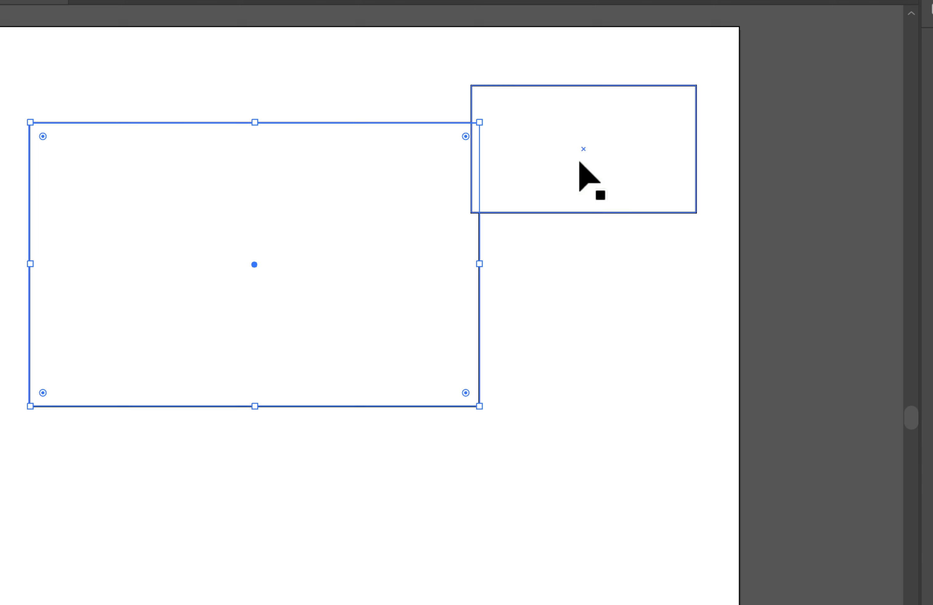
pyautogui.click(533, 165)
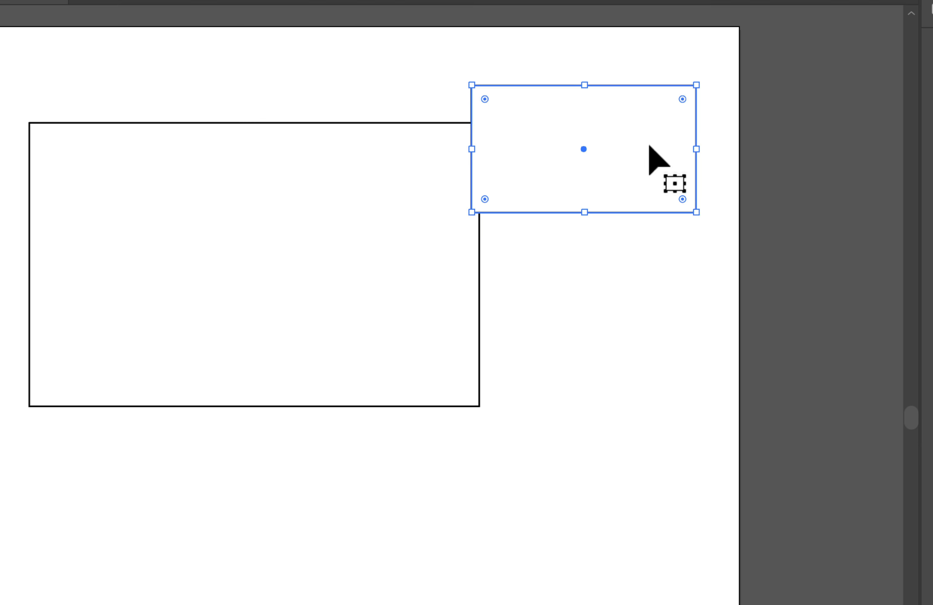
pyautogui.moveTo(624, 134); pyautogui.dragTo(564, 176)
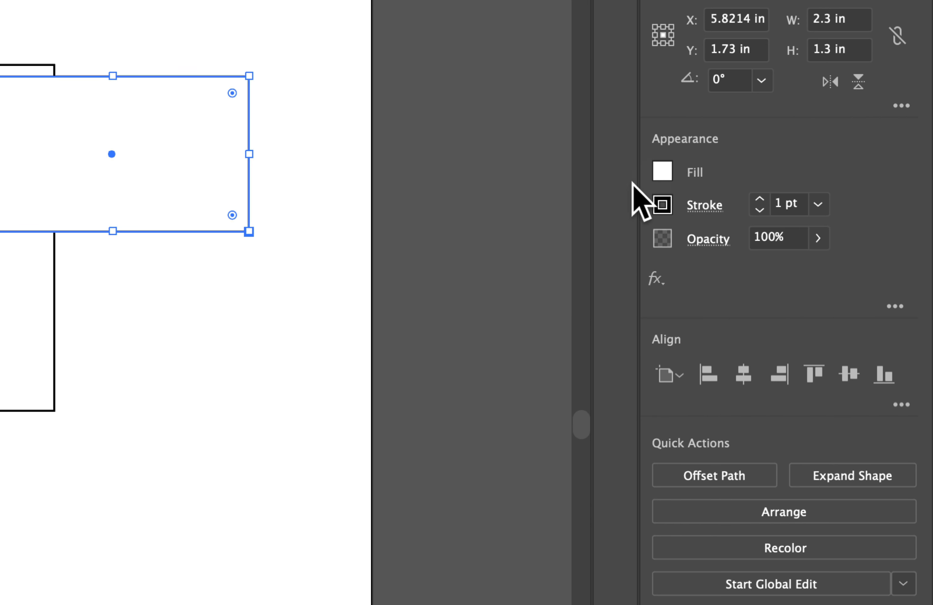
# Fill the small rectangle with a dark brown swatch and set its stroke weight to 0 pt.
pyautogui.click(662, 171)
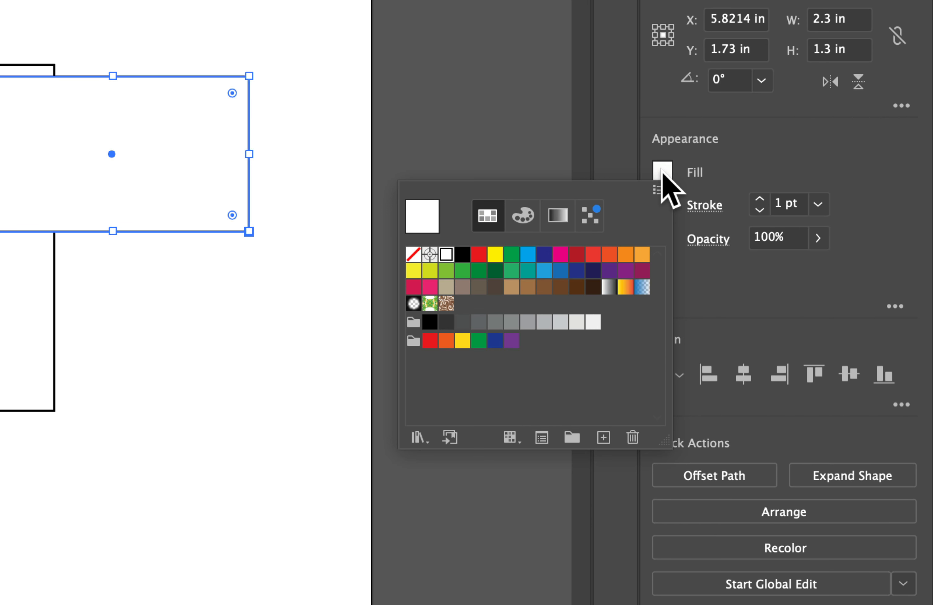
pyautogui.click(560, 289)
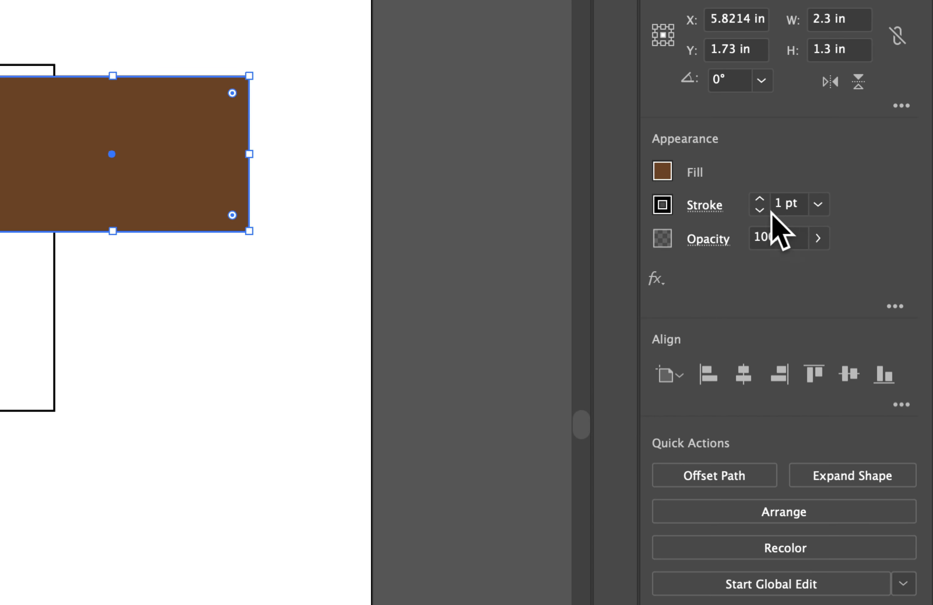
pyautogui.click(780, 198)
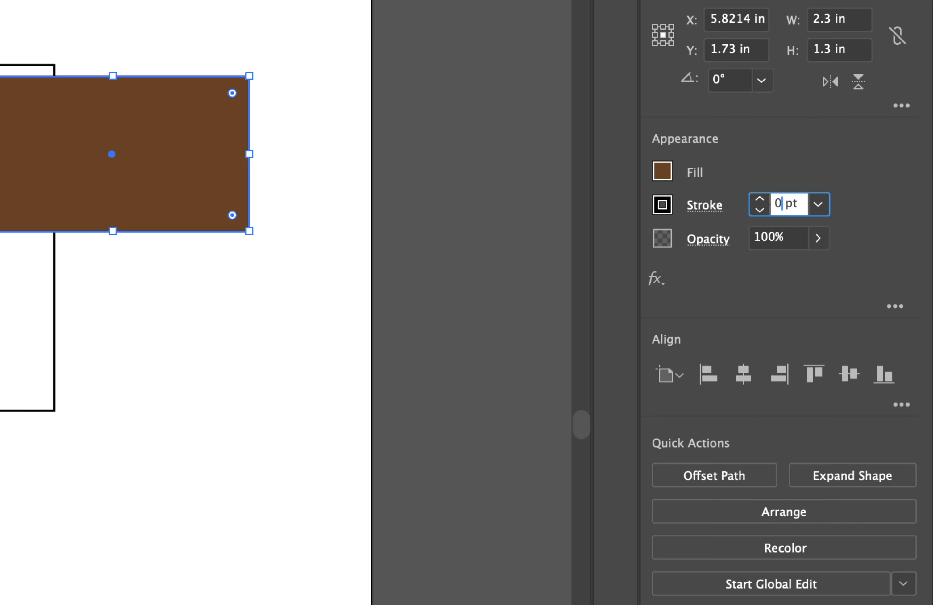
pyautogui.press('Return')
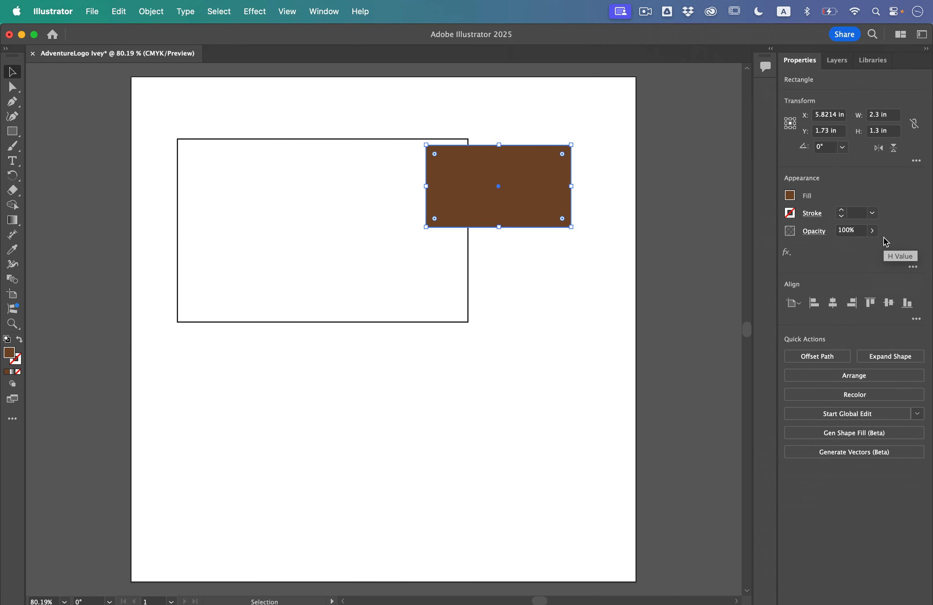
# Fill the large rectangle with the small rectangle's dark brown, remove its stroke, and deselect it.
pyautogui.click(325, 173)
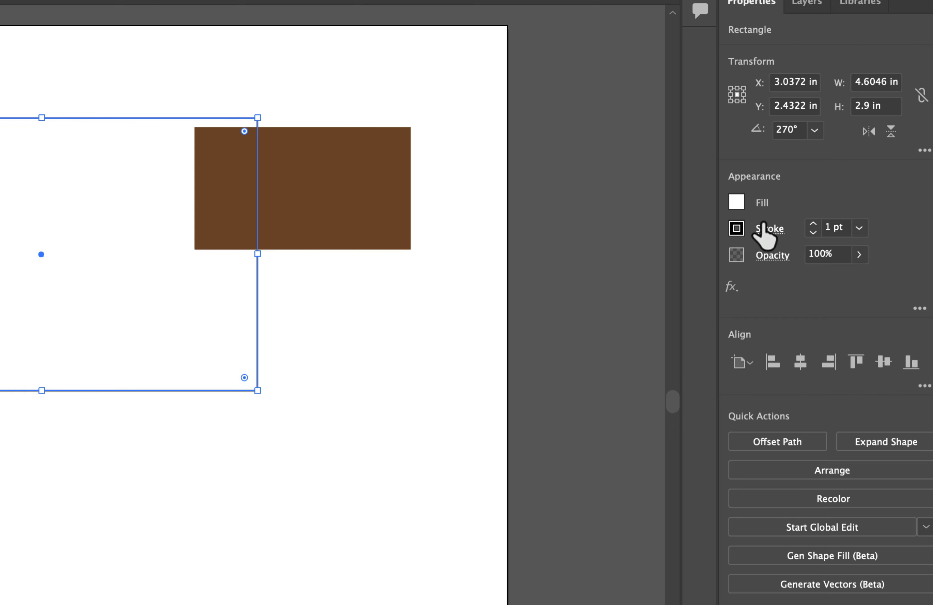
pyautogui.click(737, 204)
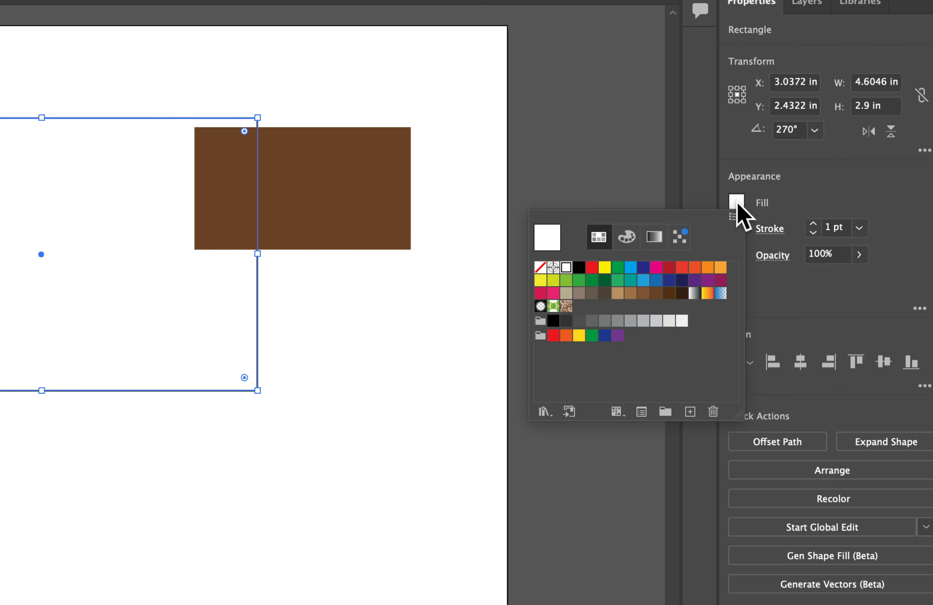
pyautogui.click(644, 293)
pyautogui.click(656, 292)
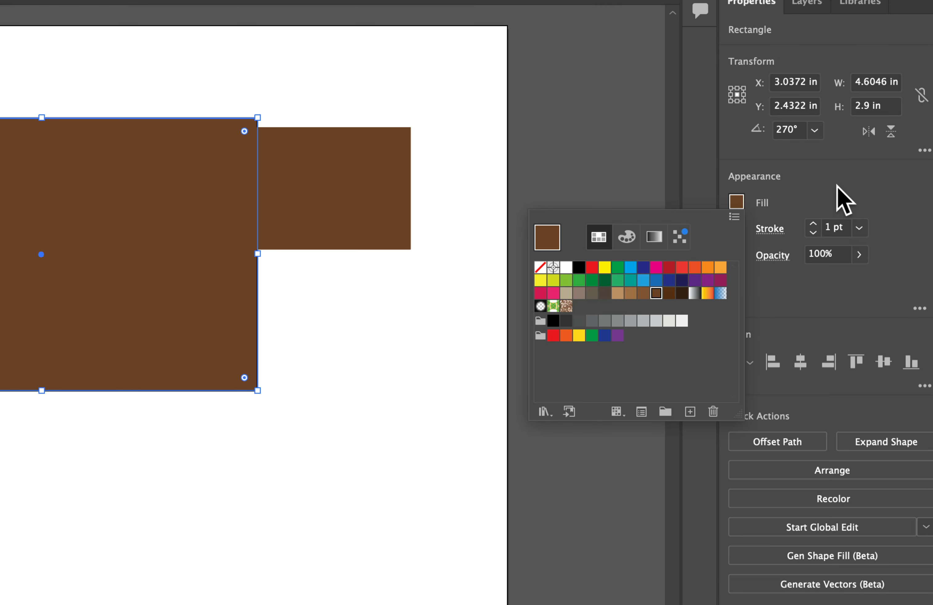
pyautogui.click(829, 191)
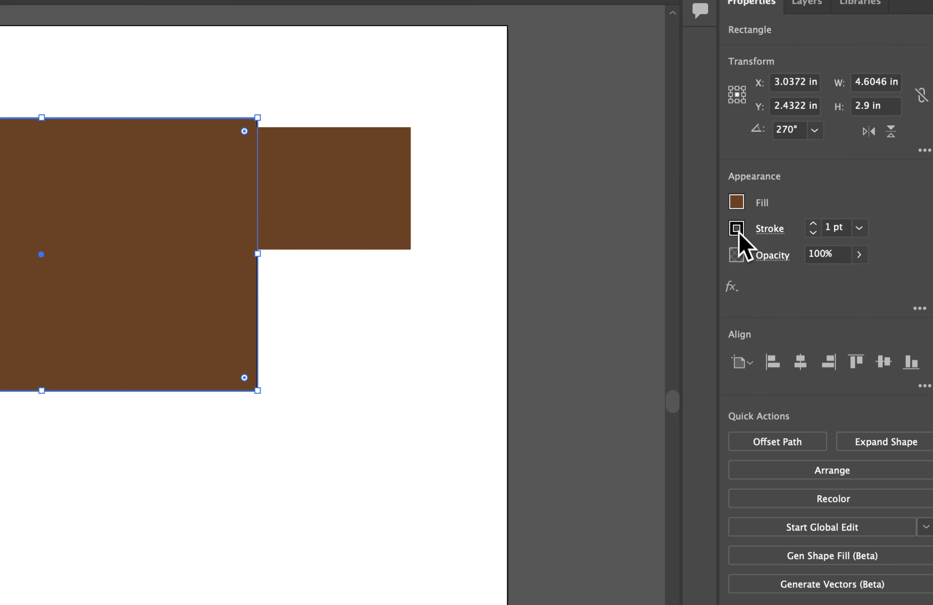
pyautogui.click(814, 232)
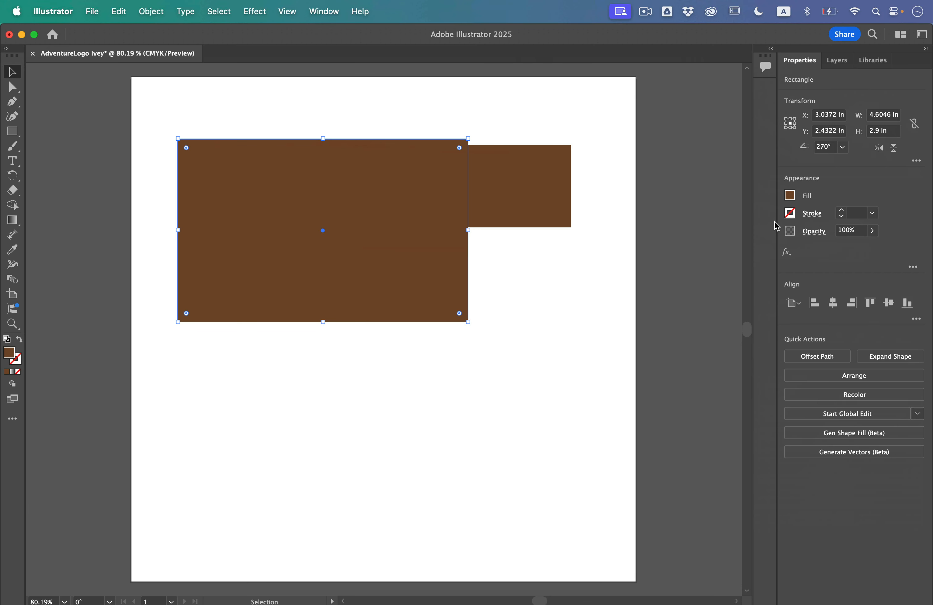
pyautogui.click(315, 319)
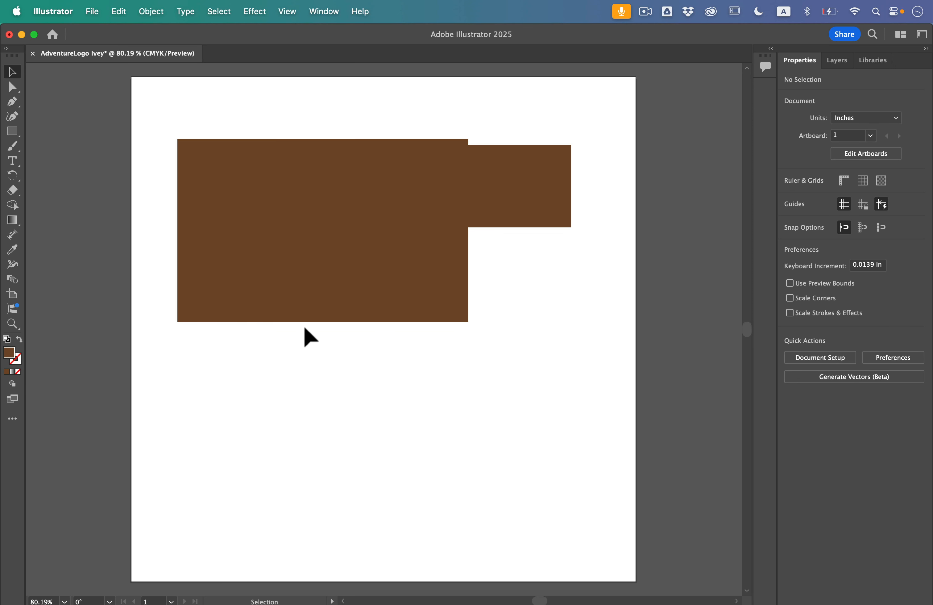
# Round all four corners of the large rectangle as far as possible, to a radius of about 1.45 in.
pyautogui.click(253, 215)
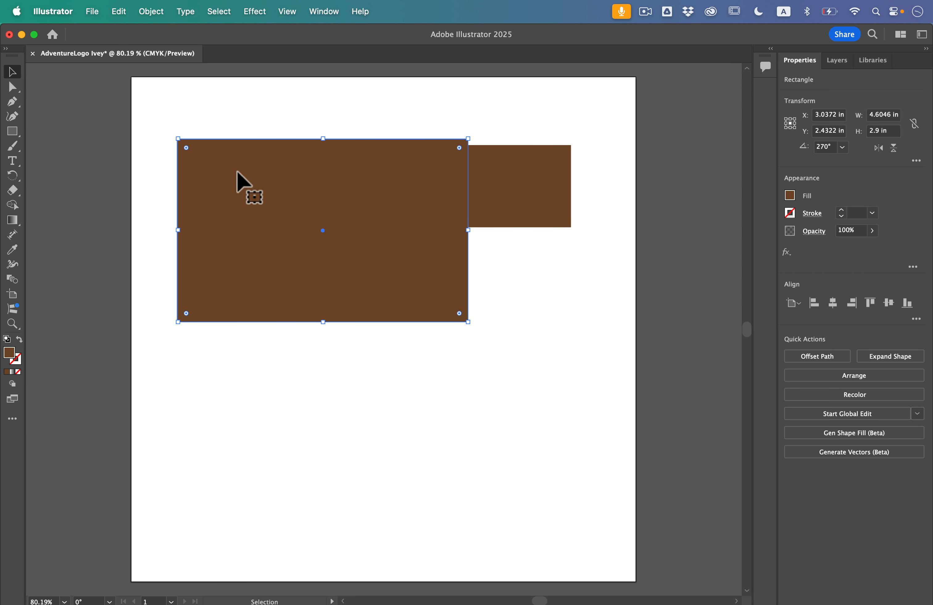
pyautogui.scroll(2, 178, 146)
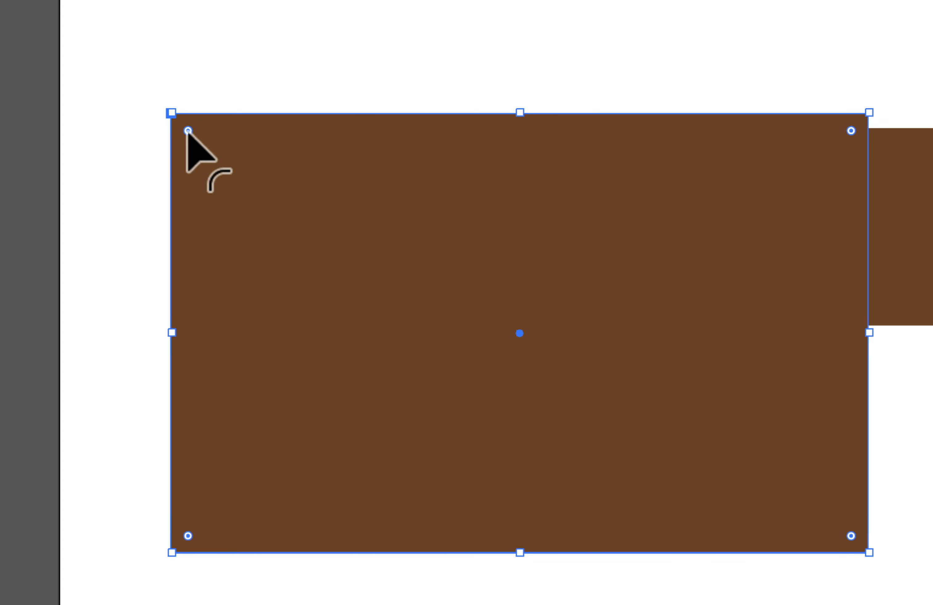
pyautogui.moveTo(188, 131); pyautogui.dragTo(400, 349)
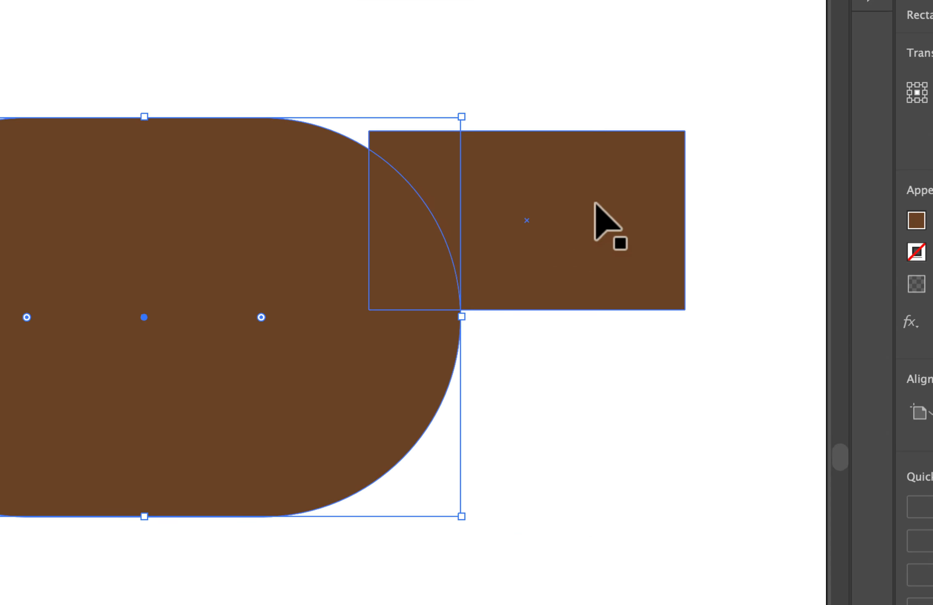
# Slightly round all four corners of the small brown rectangle together.
pyautogui.click(628, 163)
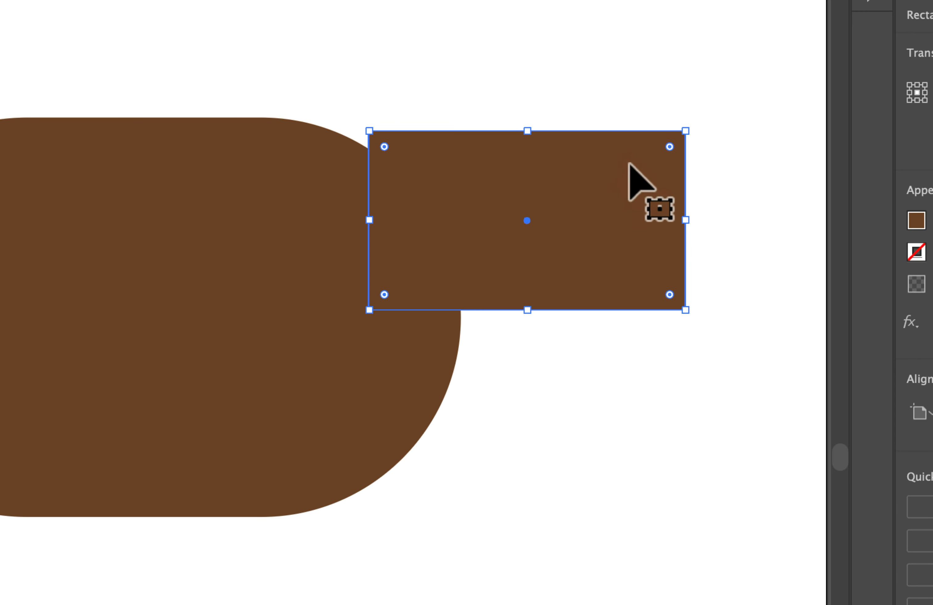
pyautogui.moveTo(670, 147); pyautogui.dragTo(655, 167)
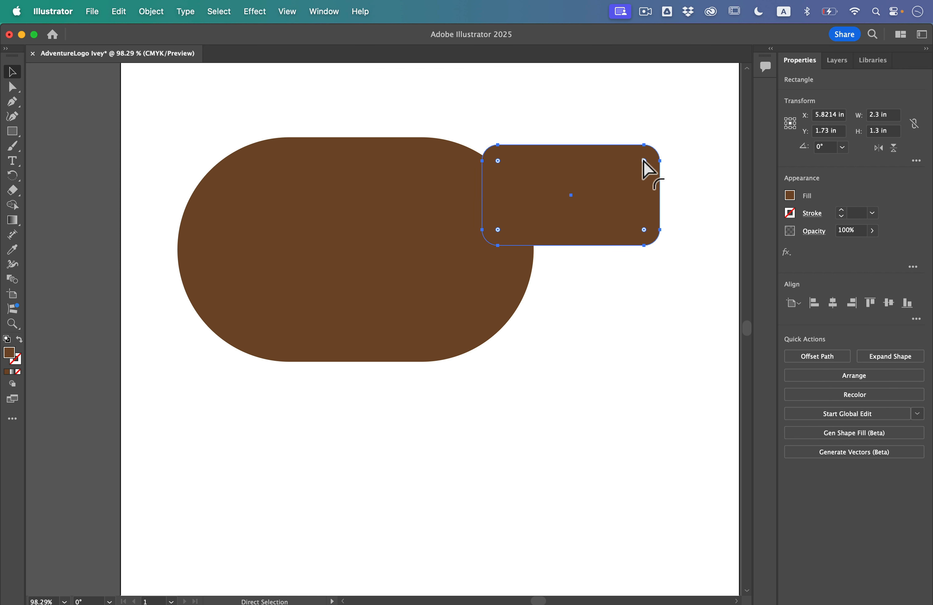
pyautogui.click(644, 160)
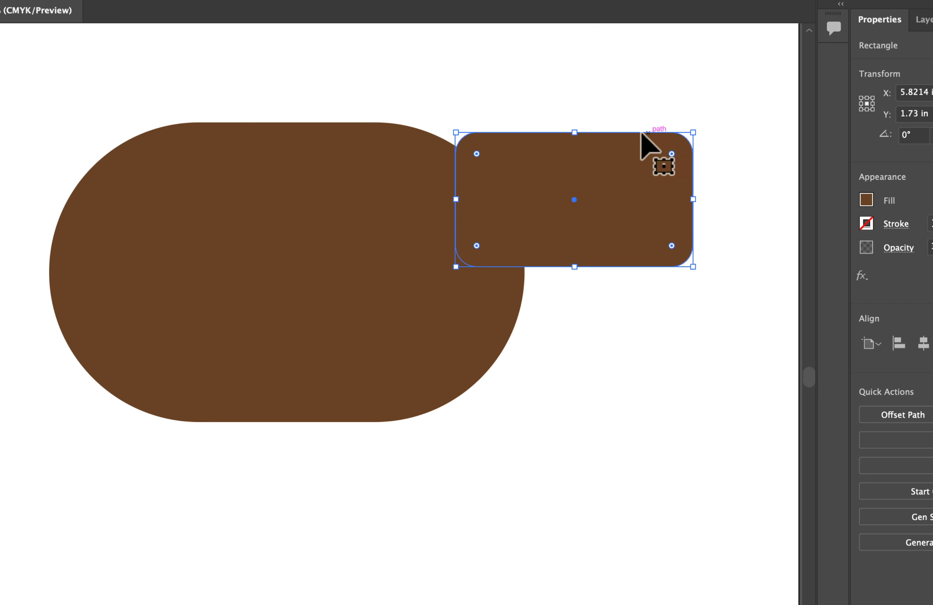
pyautogui.moveTo(477, 153)
pyautogui.mouseDown()
pyautogui.moveTo(494, 171)
pyautogui.moveTo(483, 160)
pyautogui.mouseUp()
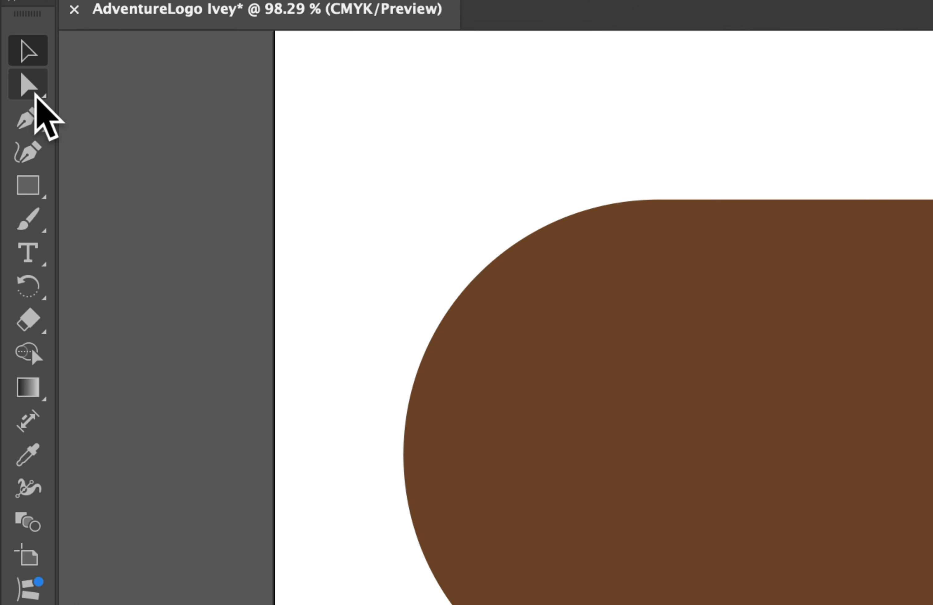
# Square off only the small rectangle's upper-right and lower-left corners with the Direct Selection tool.
pyautogui.click(11, 85)
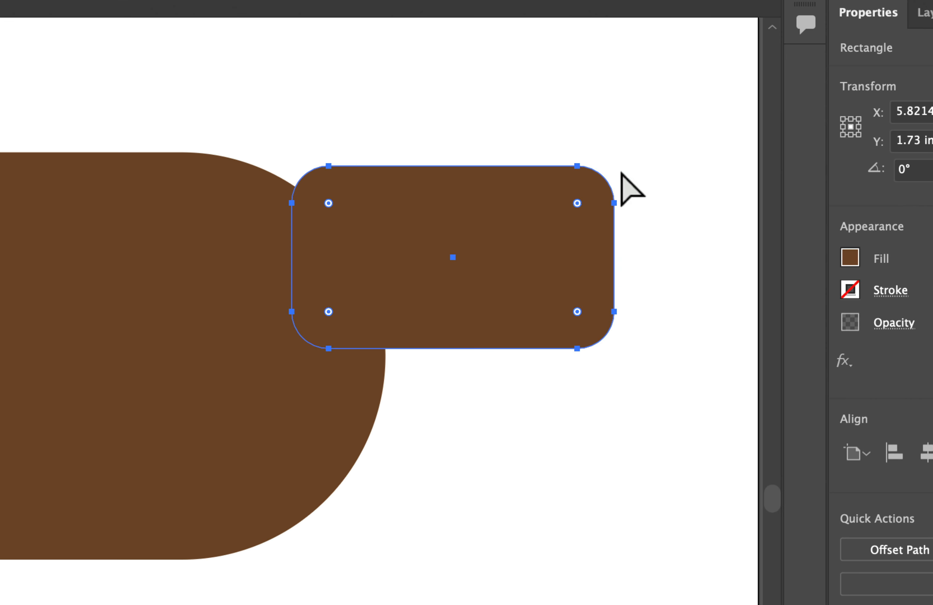
pyautogui.click(657, 148)
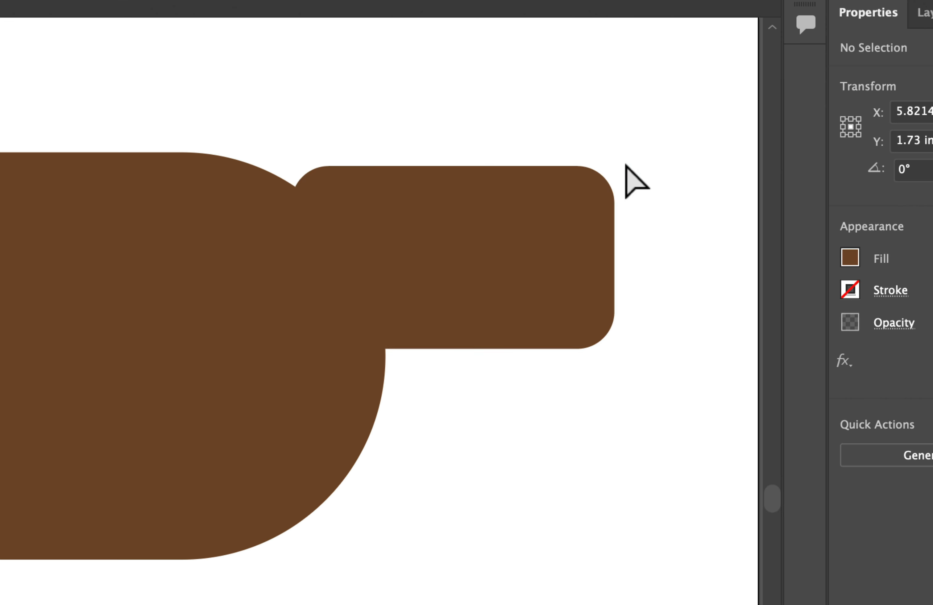
pyautogui.click(608, 172)
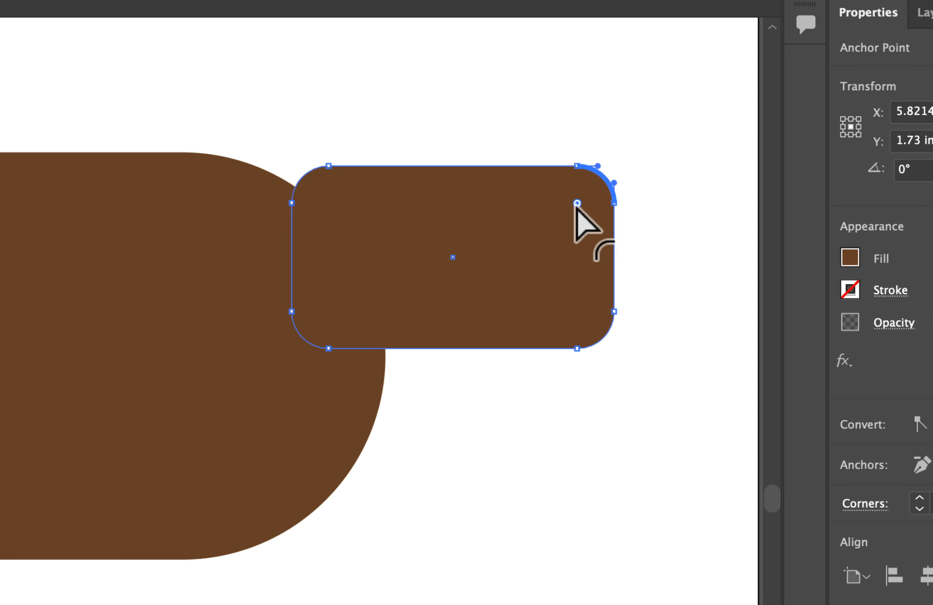
pyautogui.moveTo(576, 204); pyautogui.dragTo(629, 166)
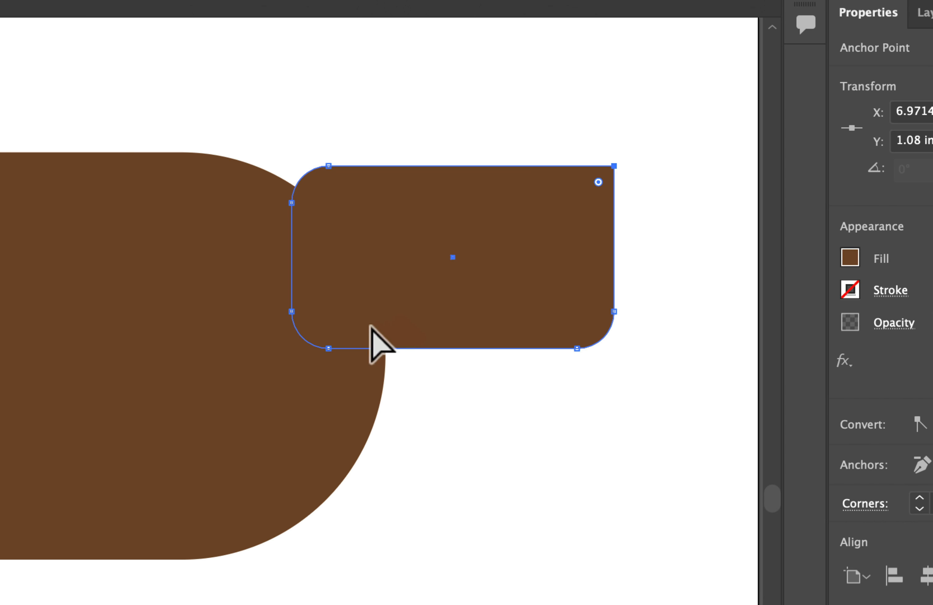
pyautogui.click(313, 332)
pyautogui.moveTo(328, 311); pyautogui.dragTo(296, 340)
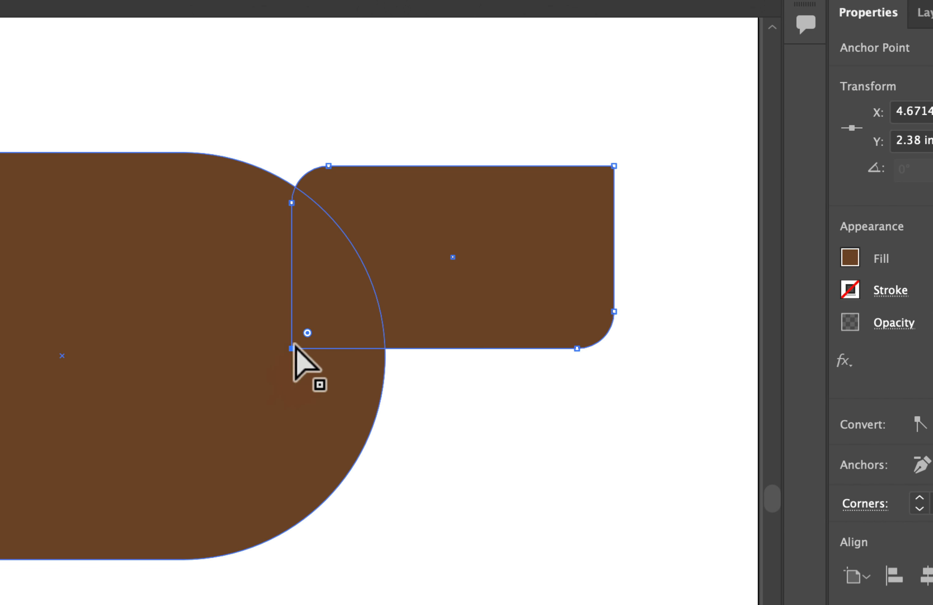
# Round the small rectangle's lower-right corner to its maximum radius, and deselect the shape.
pyautogui.click(603, 338)
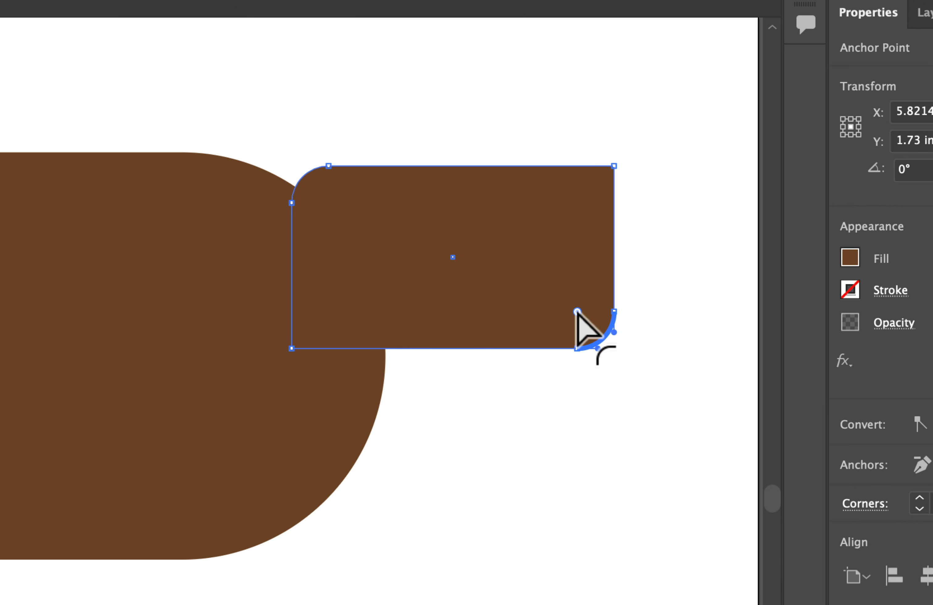
pyautogui.moveTo(577, 312); pyautogui.dragTo(432, 176)
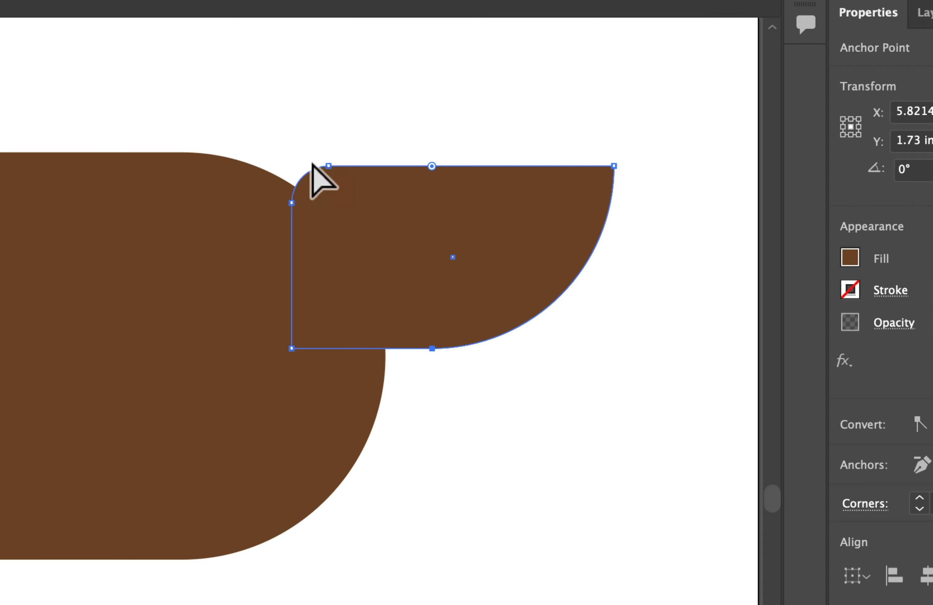
pyautogui.click(394, 125)
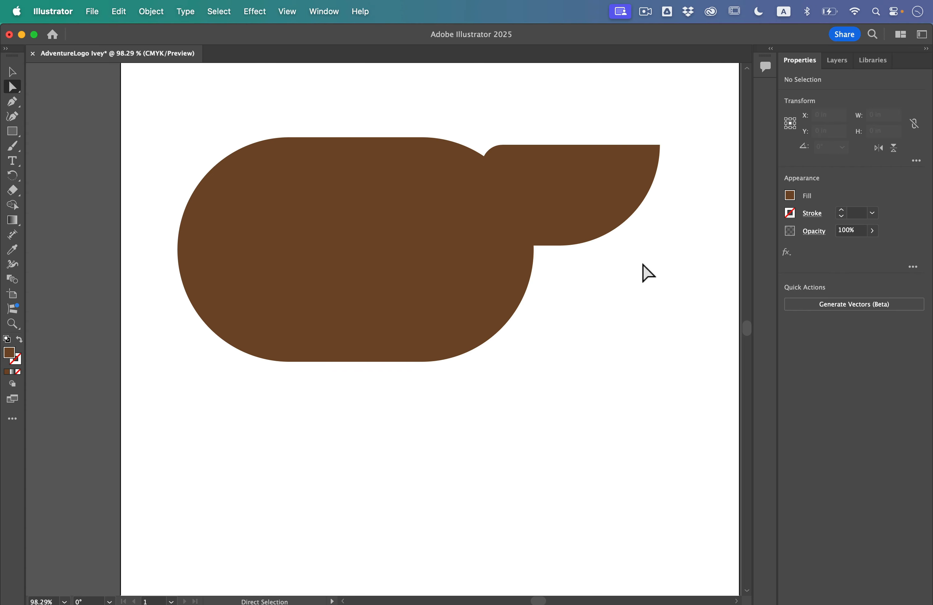
# Copy and paste the large rounded shape, and place the duplicate below the original with a gap between them.
pyautogui.click(11, 71)
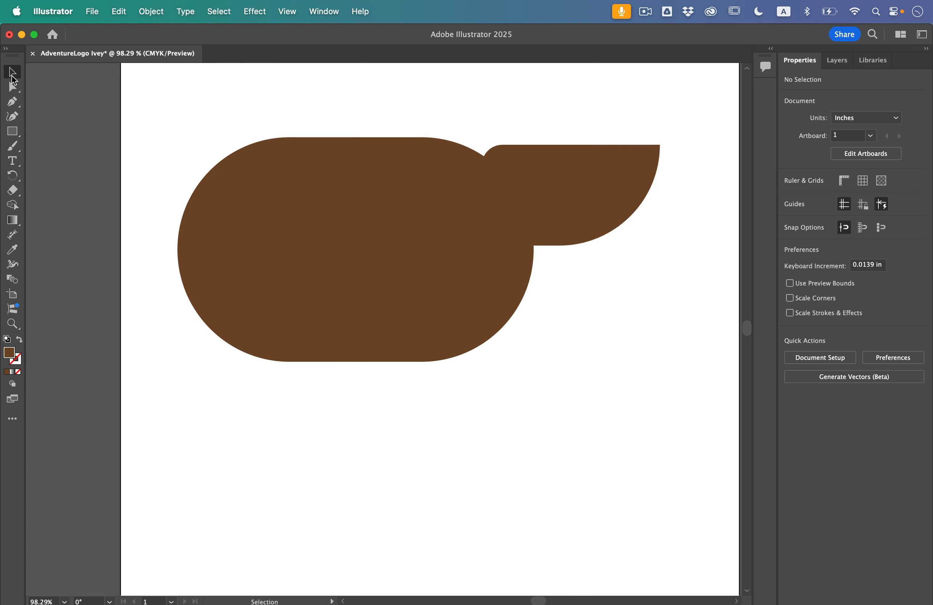
pyautogui.click(327, 264)
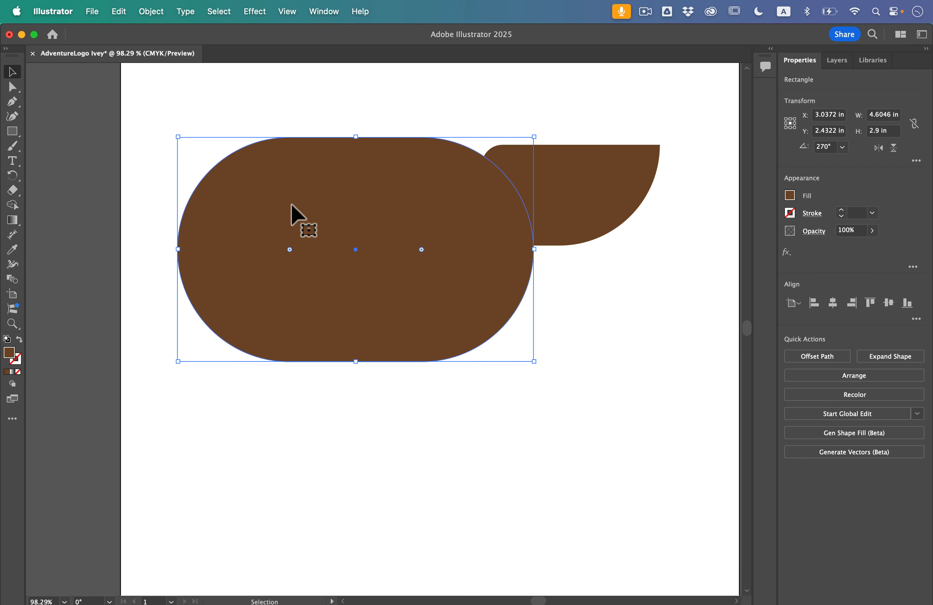
pyautogui.click(119, 11)
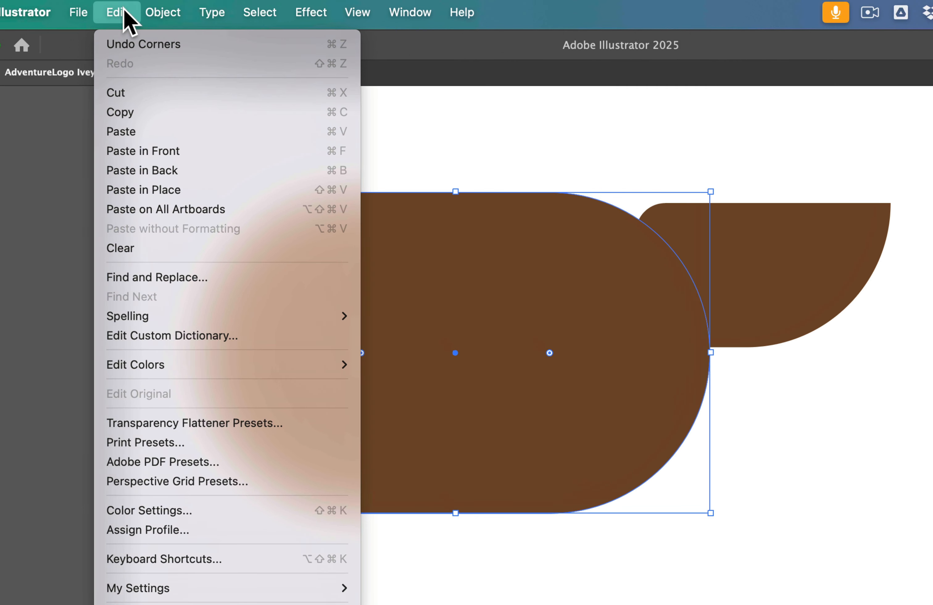
pyautogui.click(135, 114)
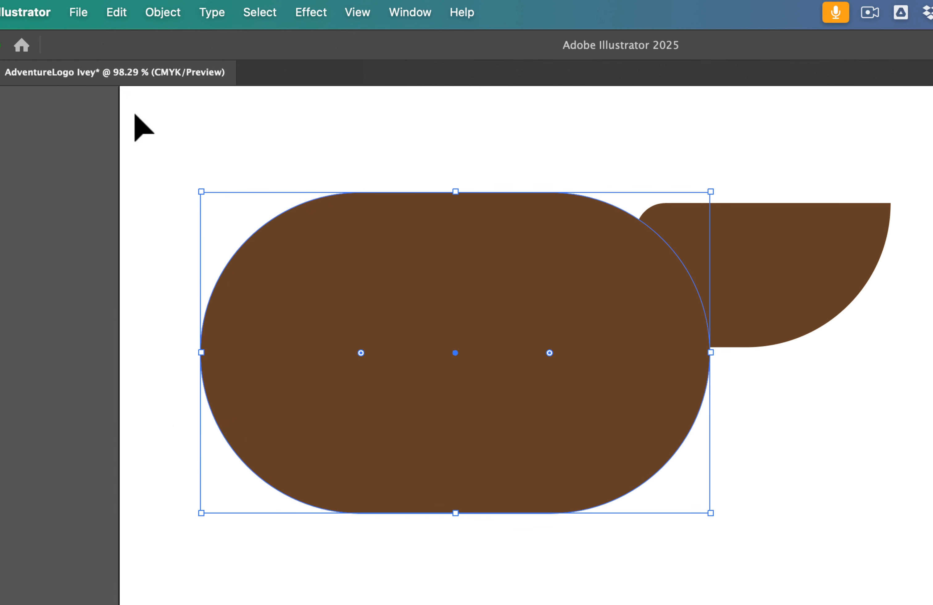
pyautogui.click(119, 8)
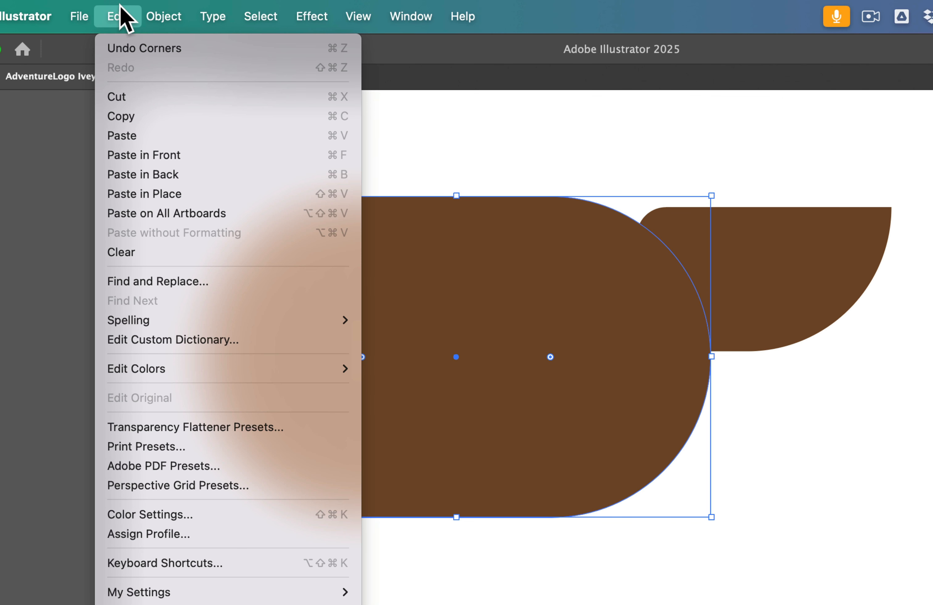
pyautogui.click(132, 137)
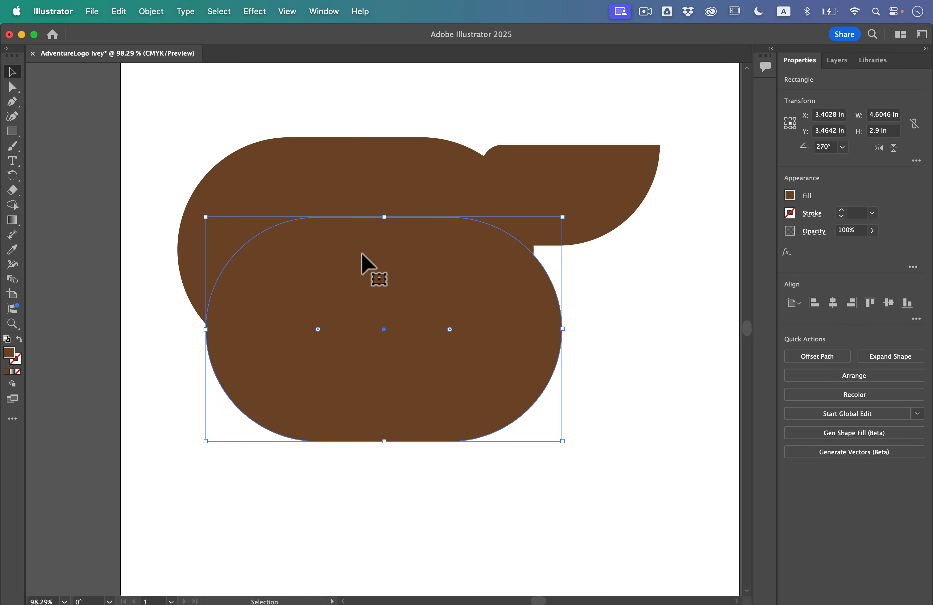
pyautogui.moveTo(361, 254); pyautogui.dragTo(348, 408)
pyautogui.scroll(-5, 348, 407)
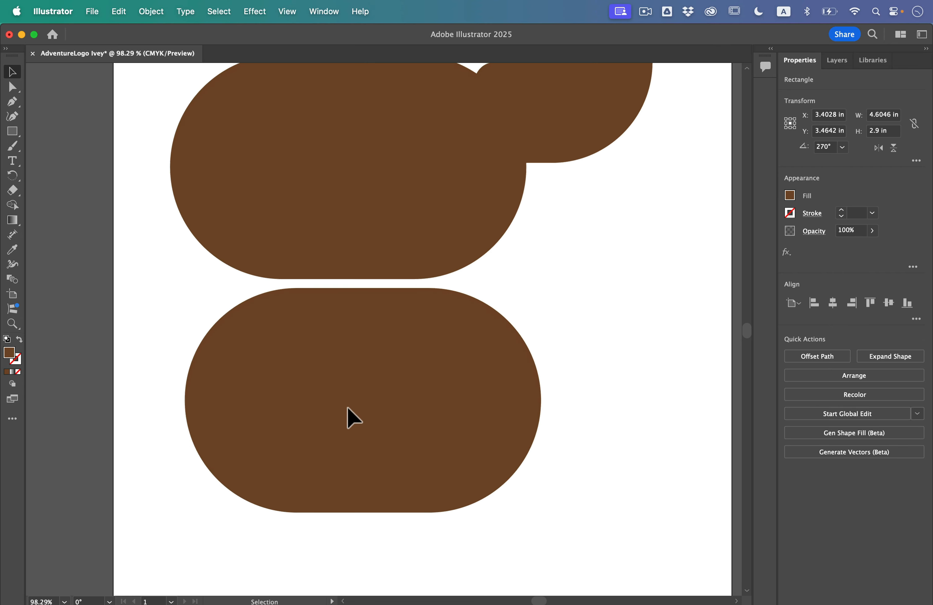
pyautogui.moveTo(354, 338); pyautogui.dragTo(356, 358)
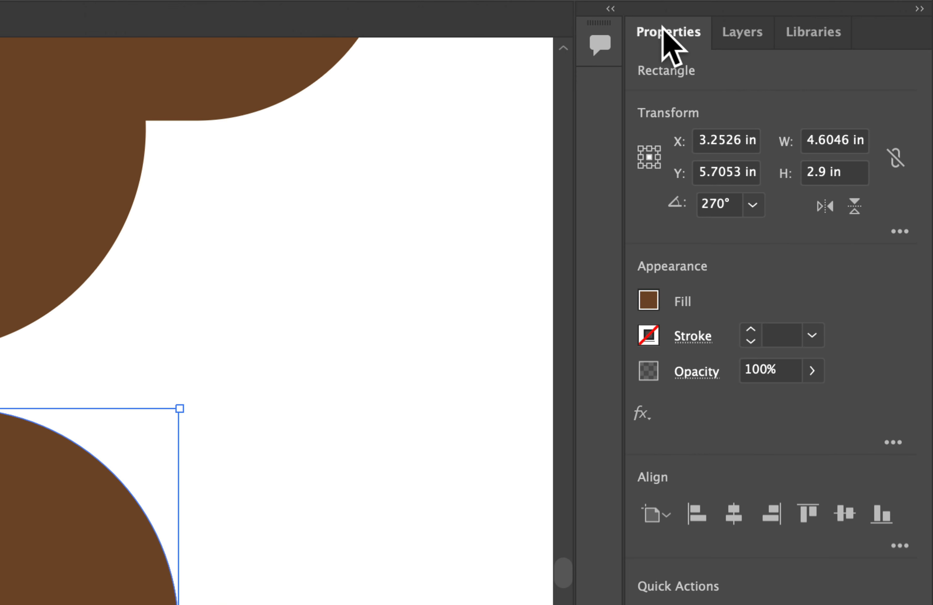
# Set the radii of the duplicate shape's two lower corners to 0 in so that they are square.
pyautogui.click(900, 232)
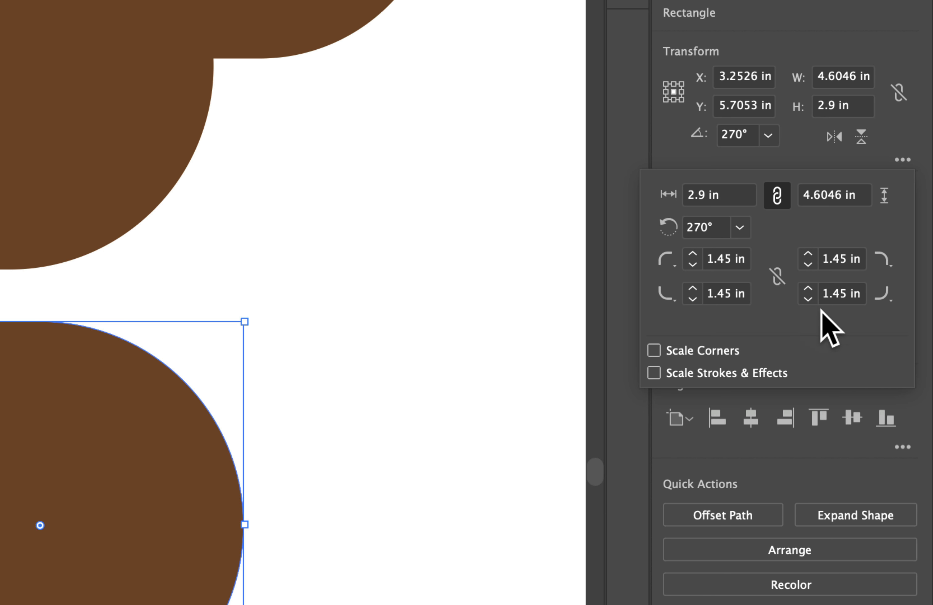
pyautogui.click(833, 261)
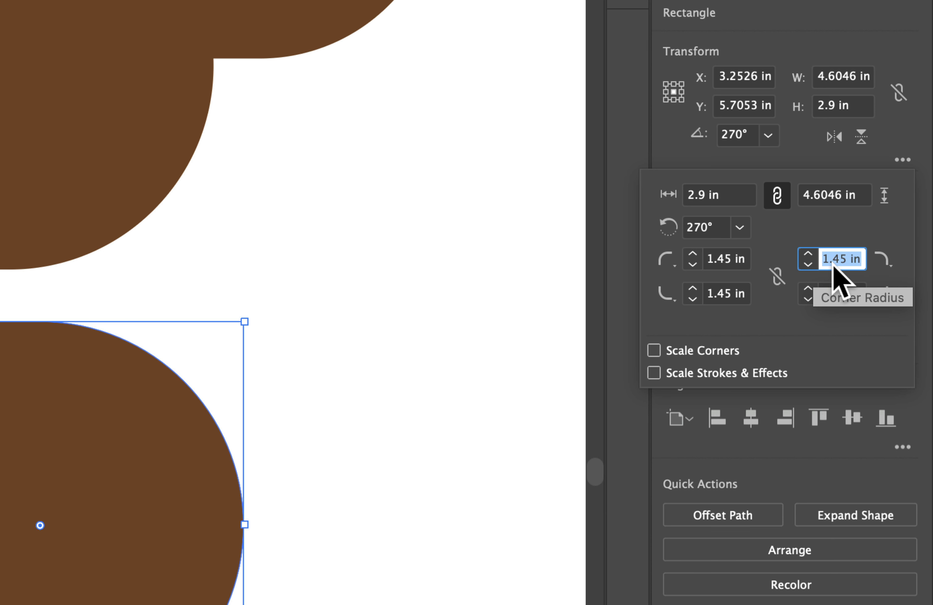
pyautogui.write('0')
pyautogui.click(828, 293)
pyautogui.write('0')
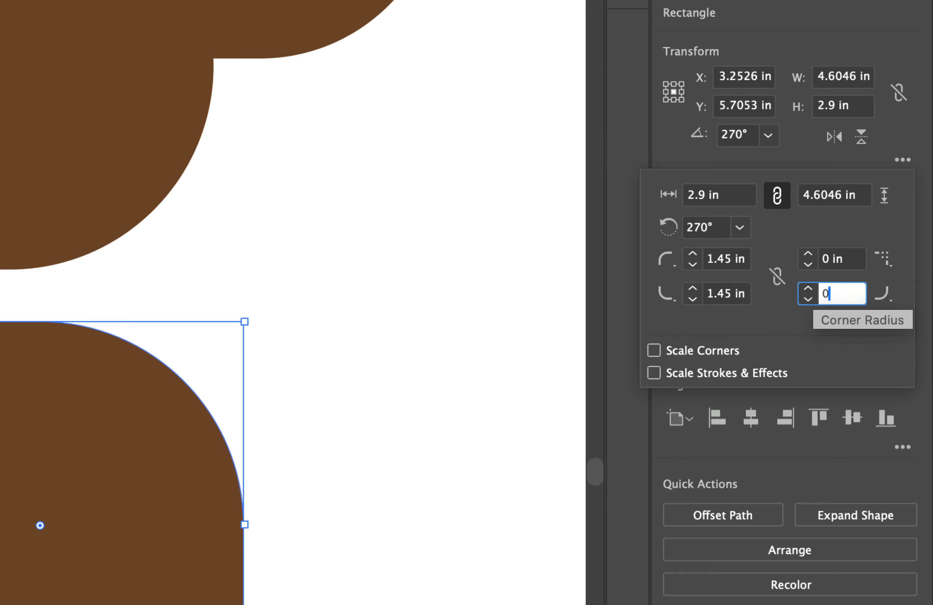
pyautogui.press('Return')
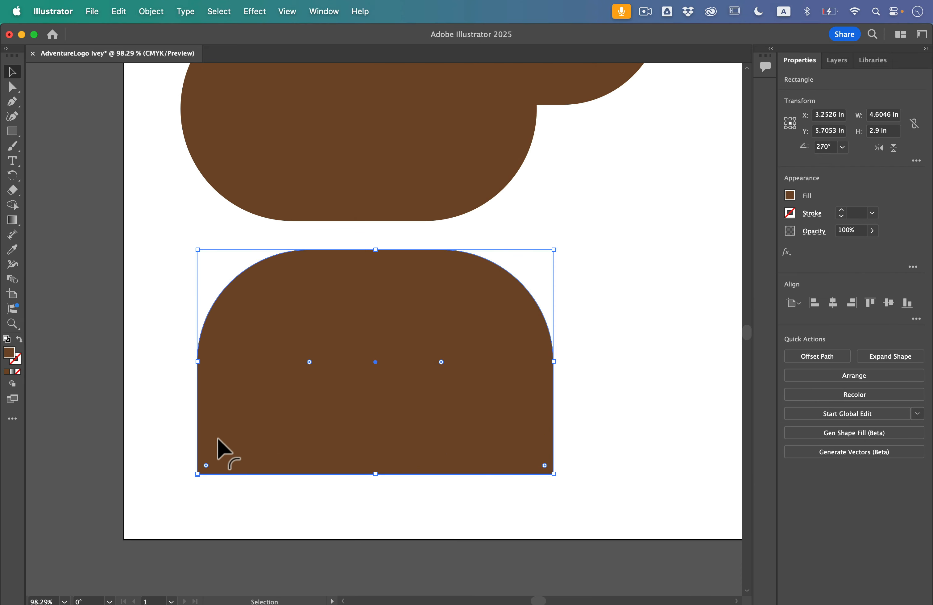
# Set the radii of the duplicate shape's two upper corners to 1 in.
pyautogui.click(919, 162)
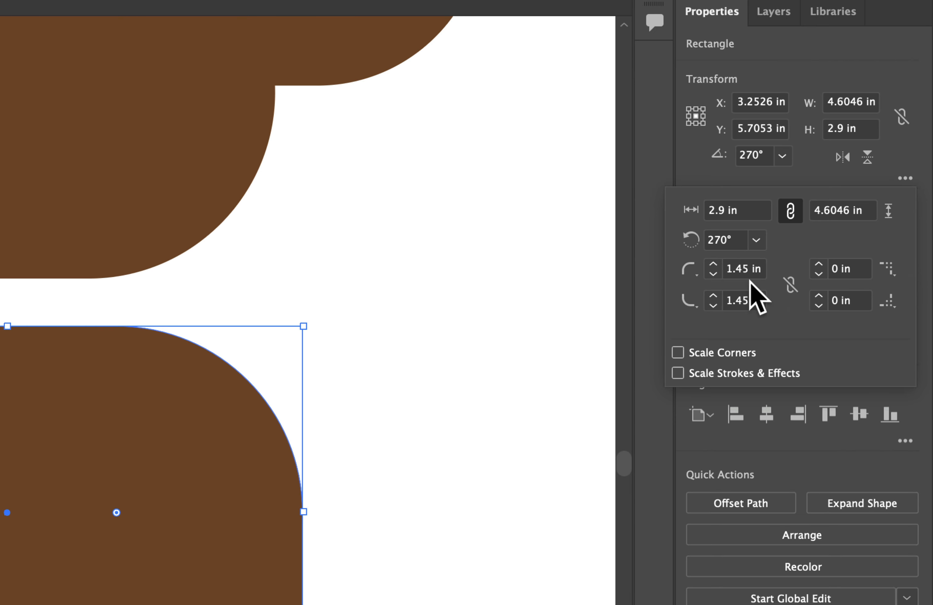
pyautogui.click(749, 271)
pyautogui.write('1')
pyautogui.click(743, 302)
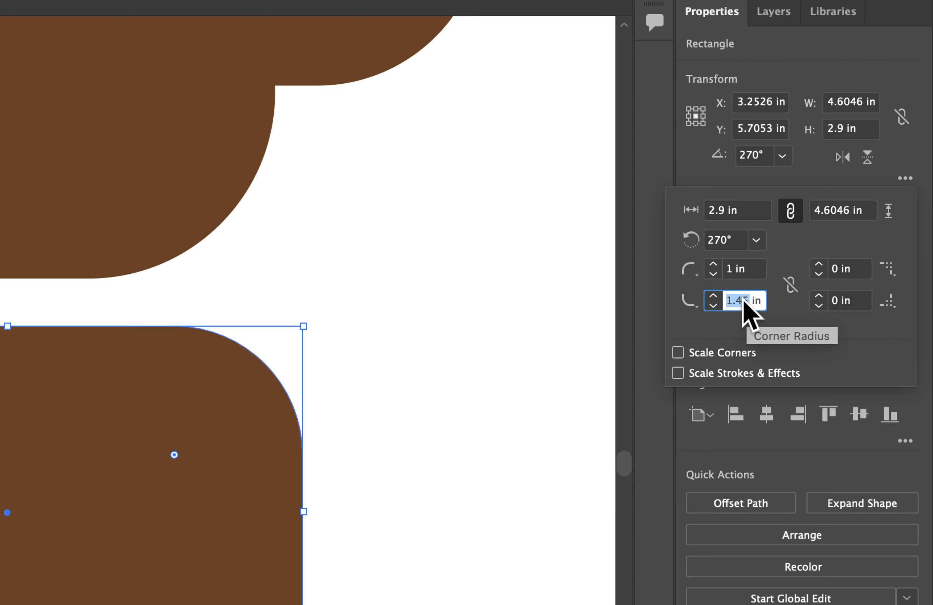
pyautogui.click(773, 307)
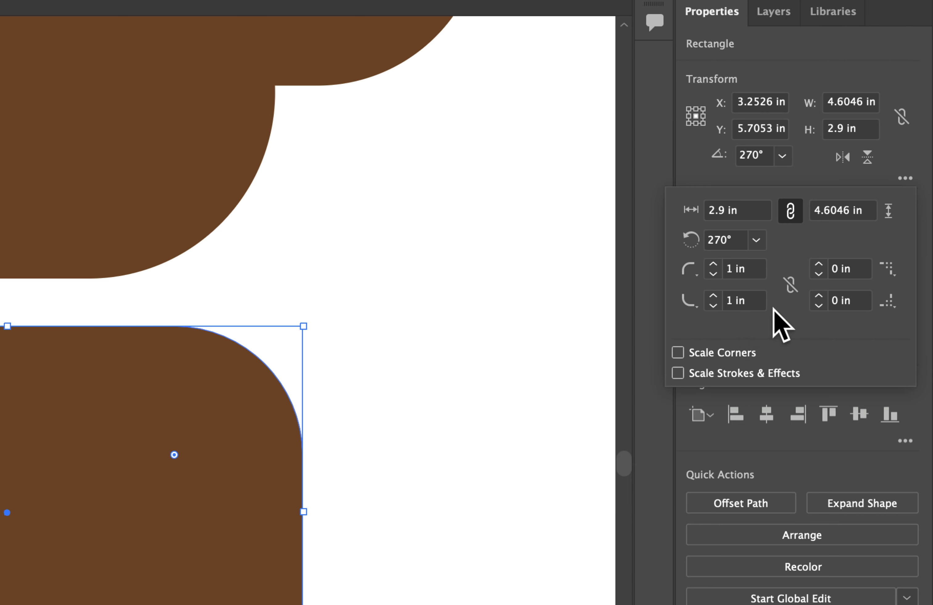
# Change the duplicate's two upper corners to chamfers, and narrow the shape to about 2.75 in wide from its right side.
pyautogui.click(694, 274)
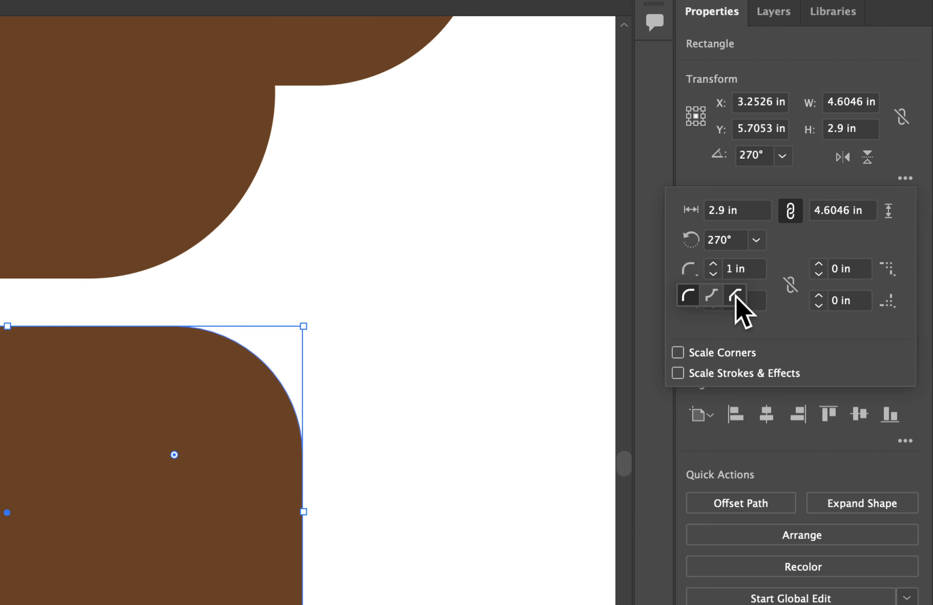
pyautogui.click(736, 303)
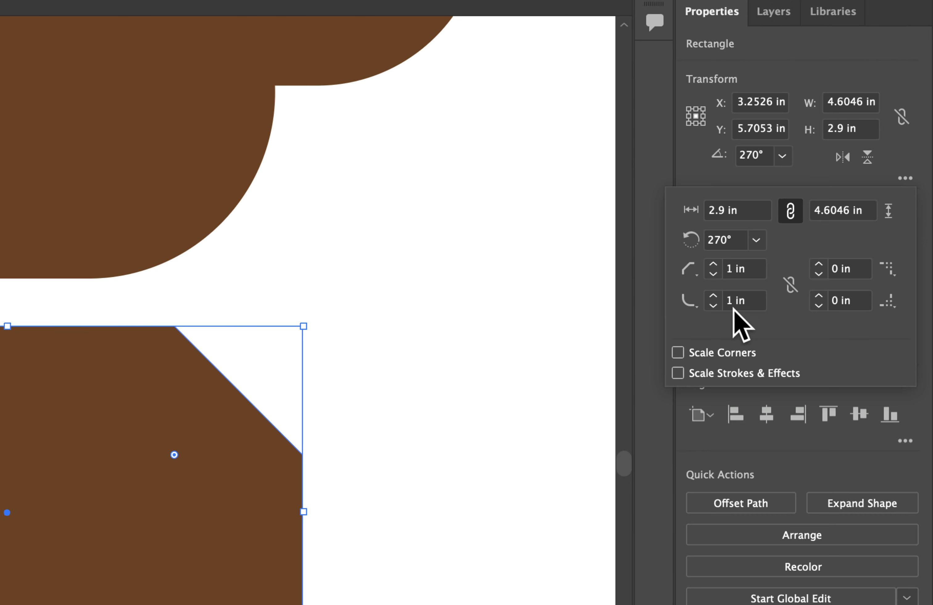
pyautogui.click(690, 301)
pyautogui.click(734, 329)
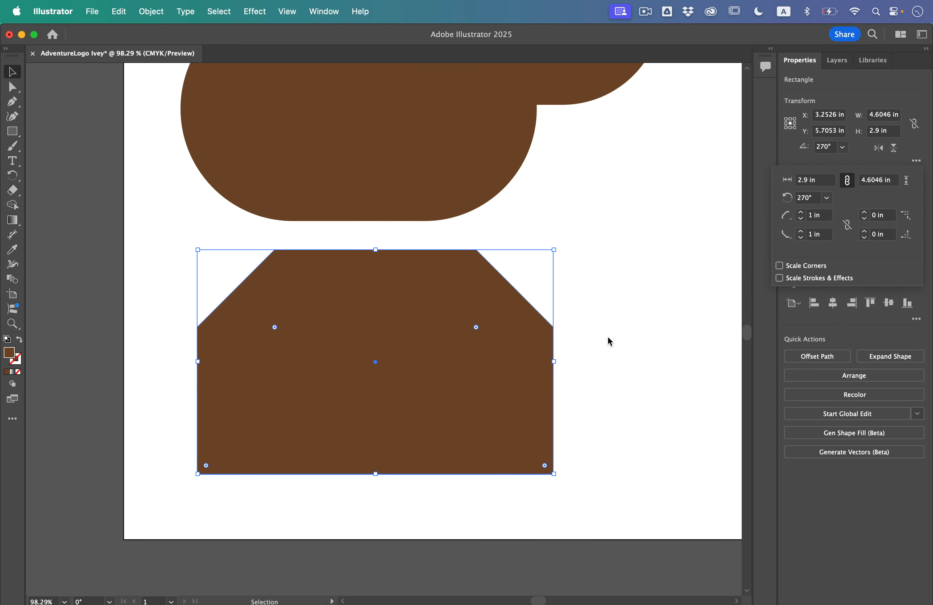
pyautogui.click(609, 336)
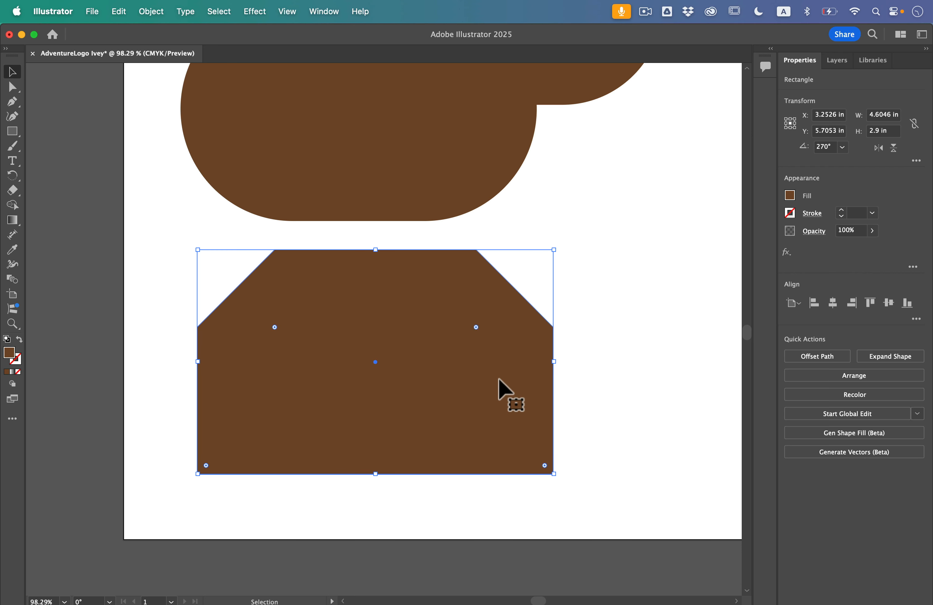
pyautogui.moveTo(560, 368); pyautogui.dragTo(416, 391)
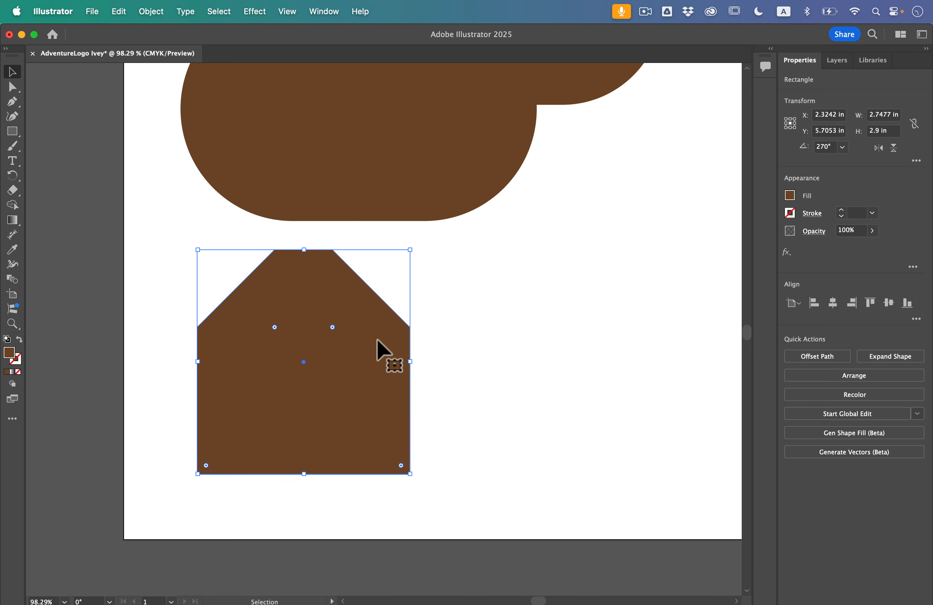
pyautogui.click(496, 270)
# Draw a circle about 0.79 in across with the Ellipse tool in the white area below the small rounded shape.
pyautogui.scroll(5, 495, 270)
pyautogui.hscroll(5, 496, 271)
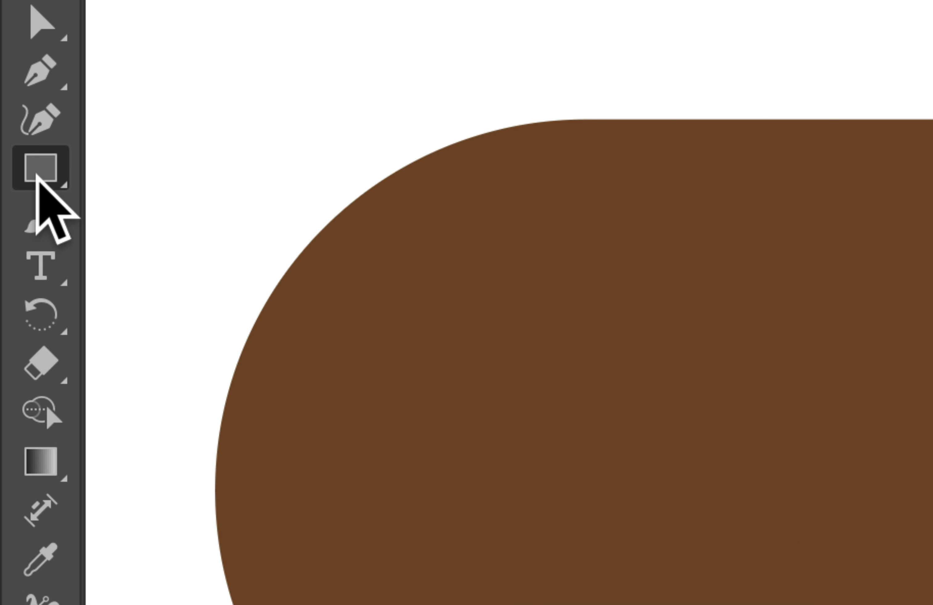
pyautogui.click(11, 133)
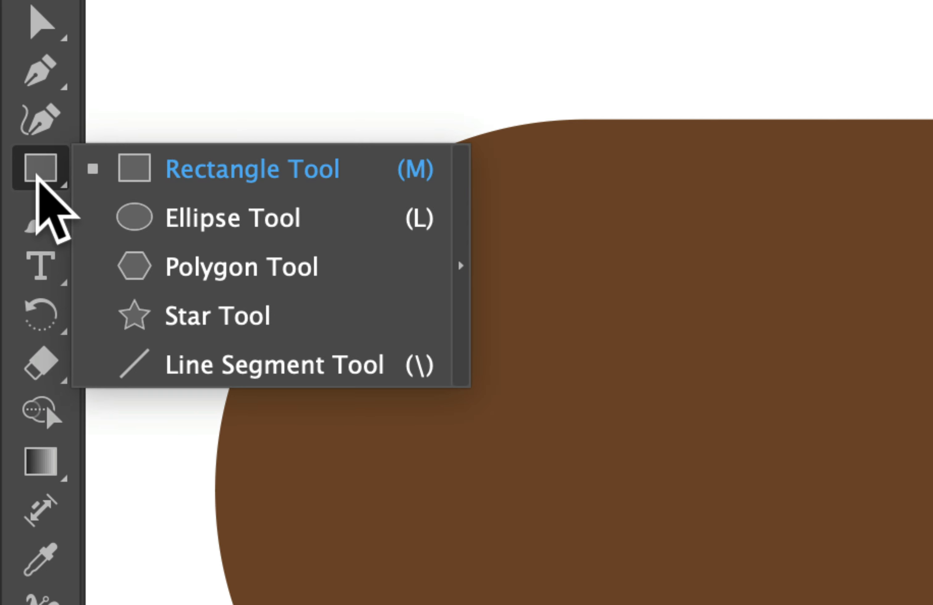
pyautogui.click(215, 218)
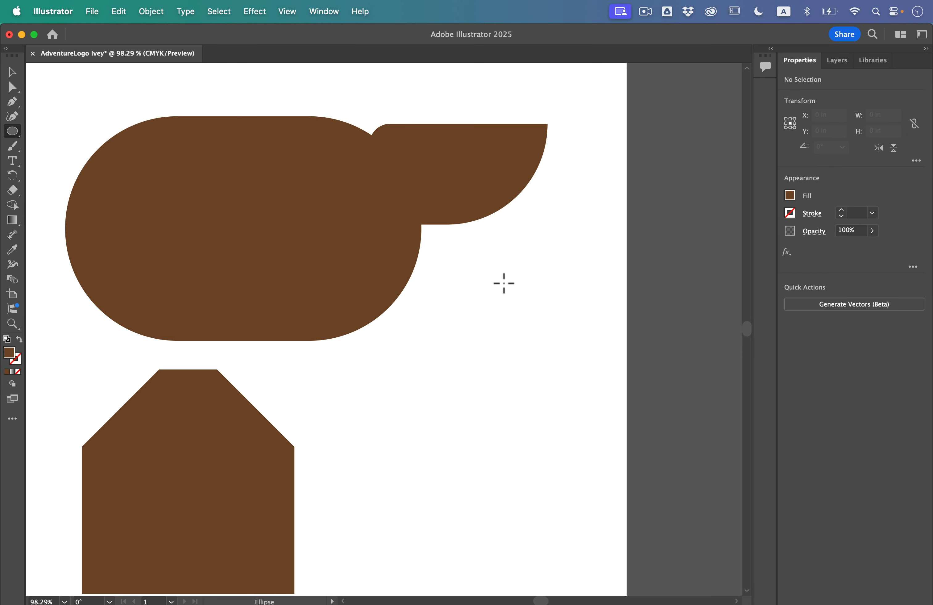
pyautogui.moveTo(462, 254); pyautogui.dragTo(517, 317)
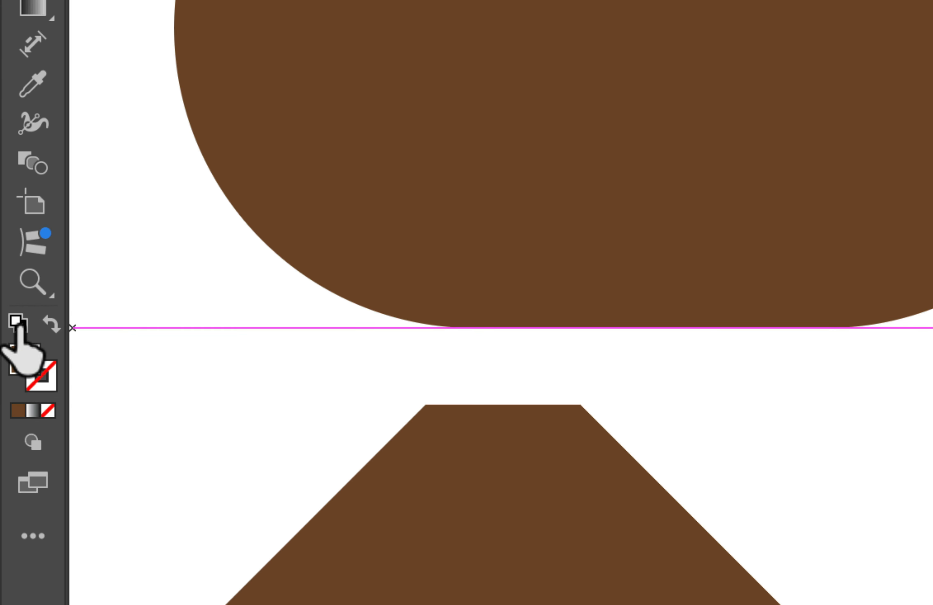
# Give the circle a black fill and a white stroke with a weight of 19 pt.
pyautogui.press('d')
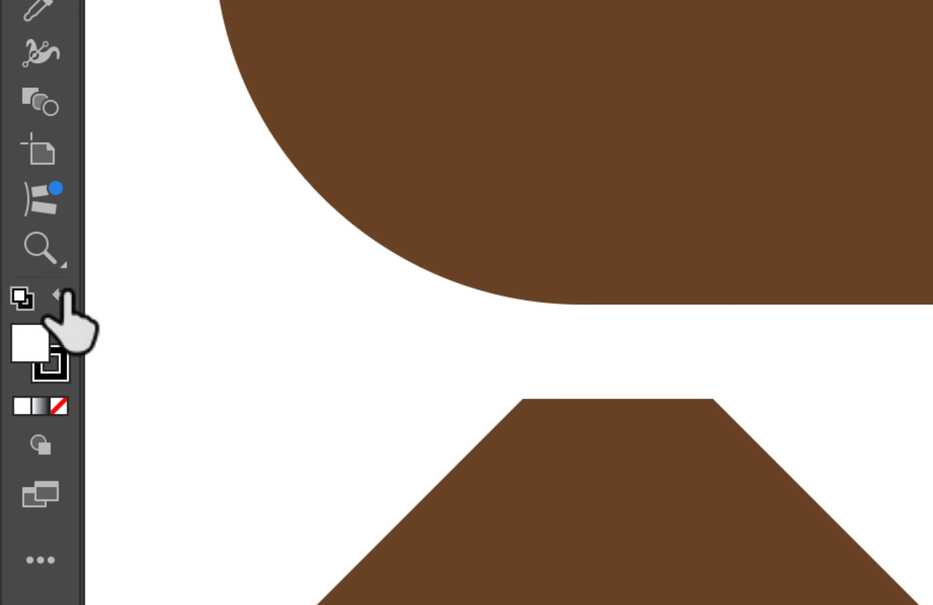
pyautogui.click(63, 299)
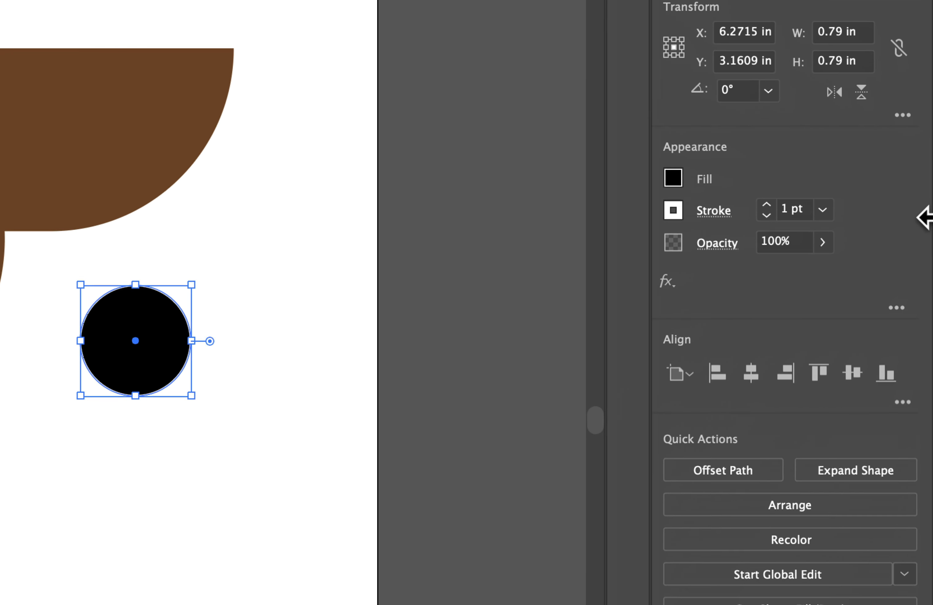
pyautogui.click(765, 205)
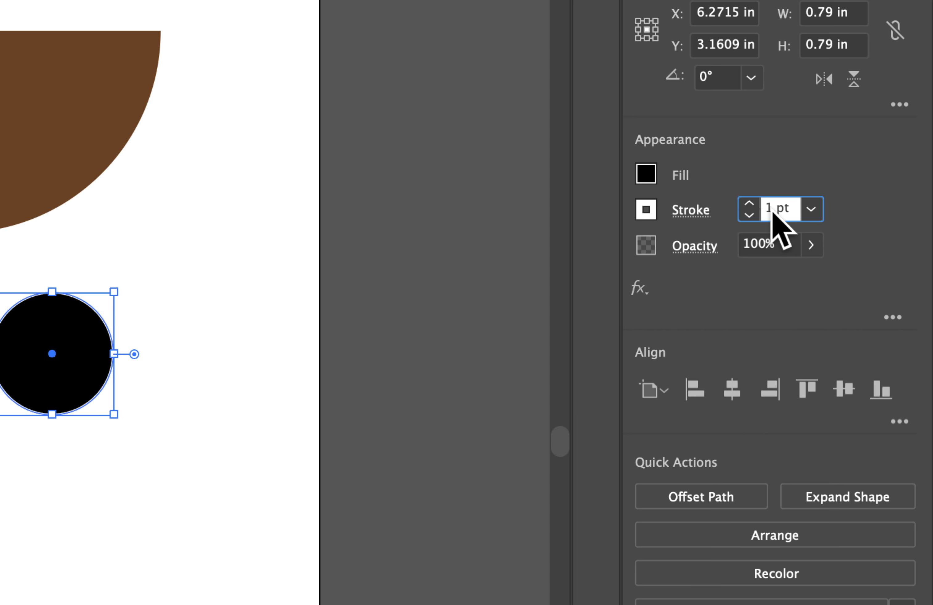
pyautogui.write('9')
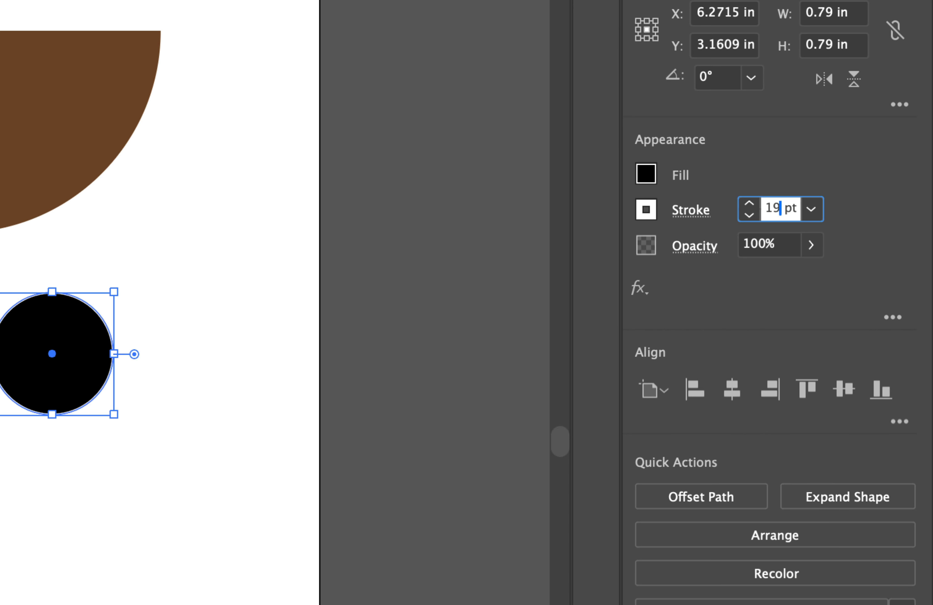
pyautogui.press('Return')
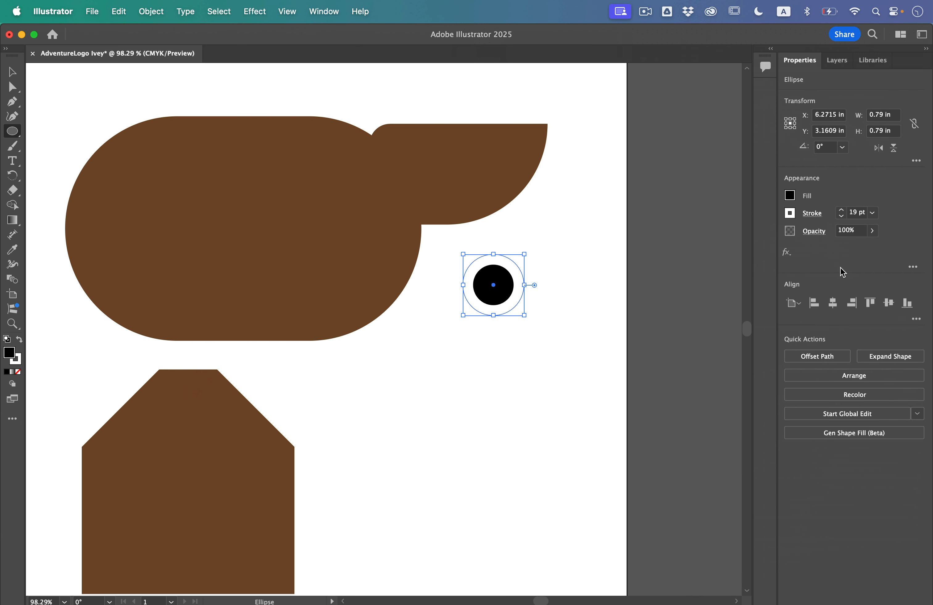
# Move the circle onto the small rounded shape near its upper edge.
pyautogui.press('v')
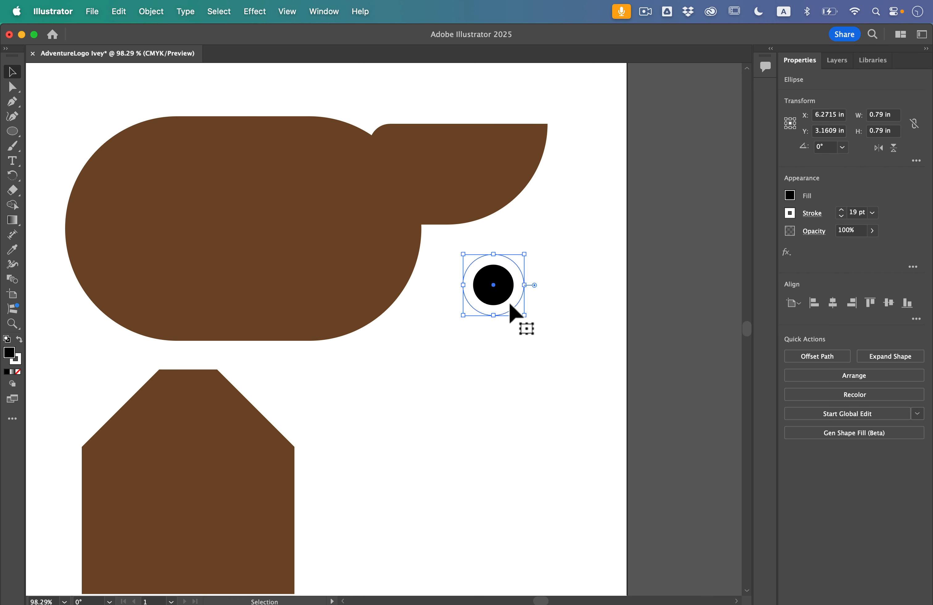
pyautogui.moveTo(510, 305); pyautogui.dragTo(464, 161)
pyautogui.keyDown('shift'); pyautogui.click(494, 132); pyautogui.keyUp('shift')
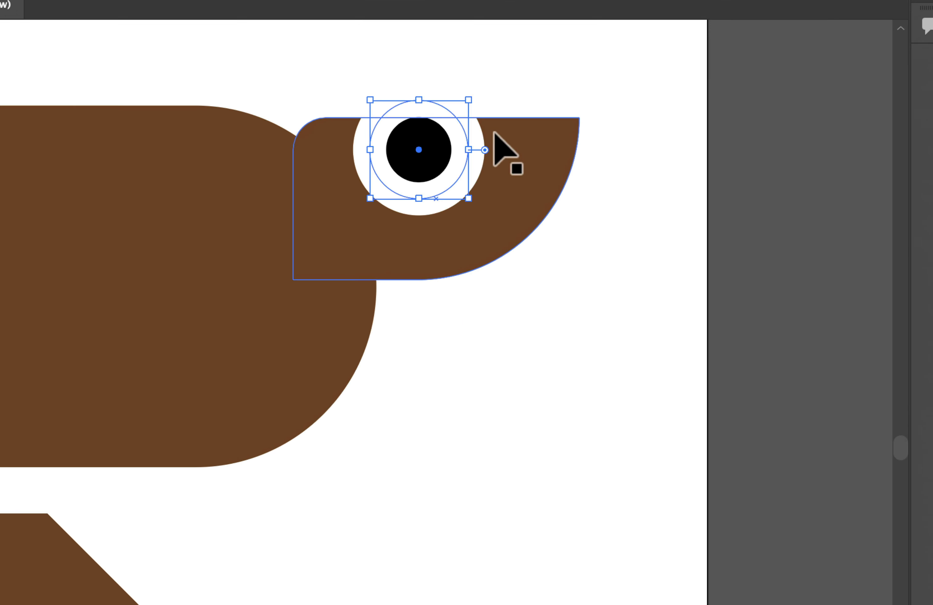
# Try shrinking the circle proportionally from its upper-right corner, and undo the resize.
pyautogui.moveTo(471, 101); pyautogui.dragTo(442, 127)
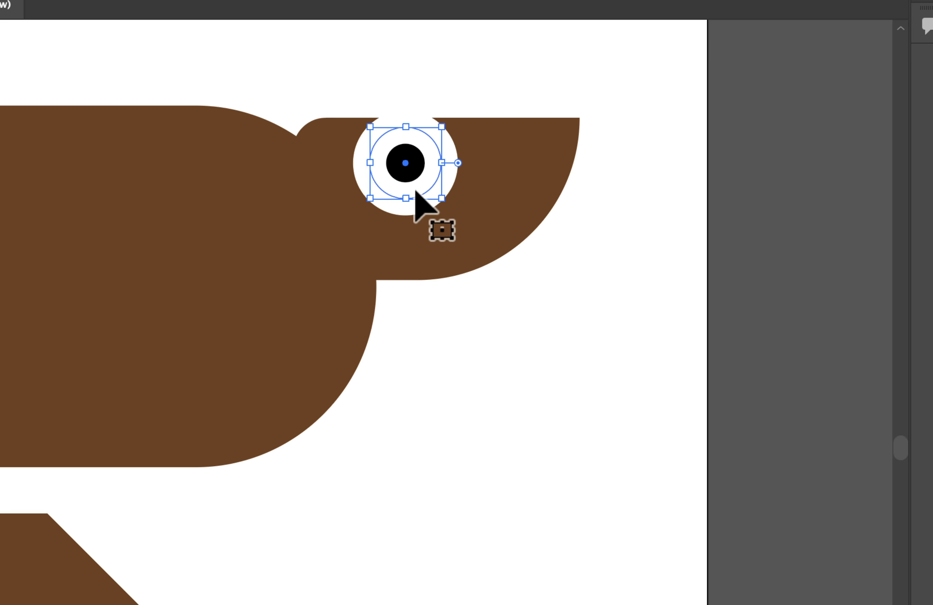
pyautogui.press('super+z')
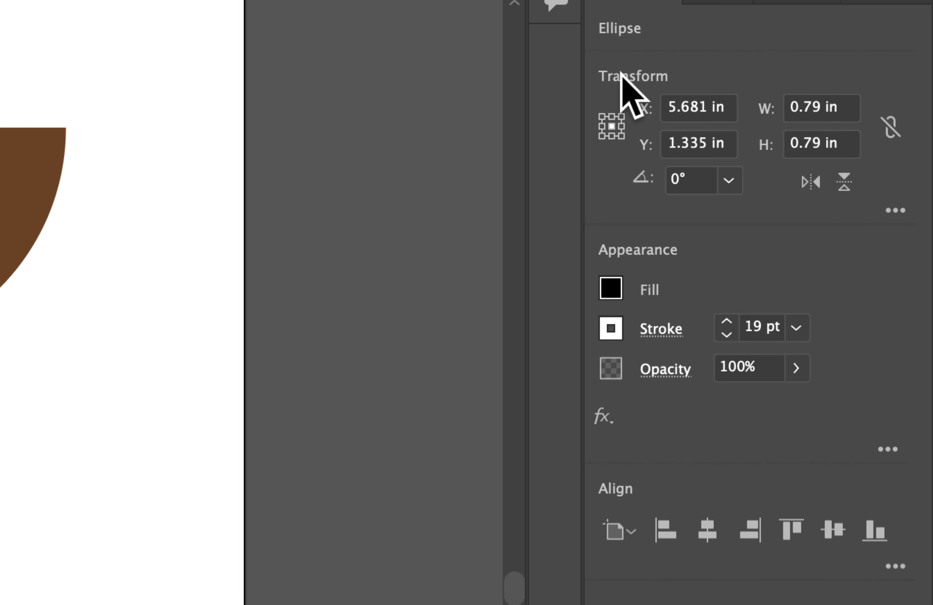
# Enable Scale Strokes & Effects, shrink the circle to about 0.22 in across inside the small rounded shape, and deselect it.
pyautogui.click(895, 210)
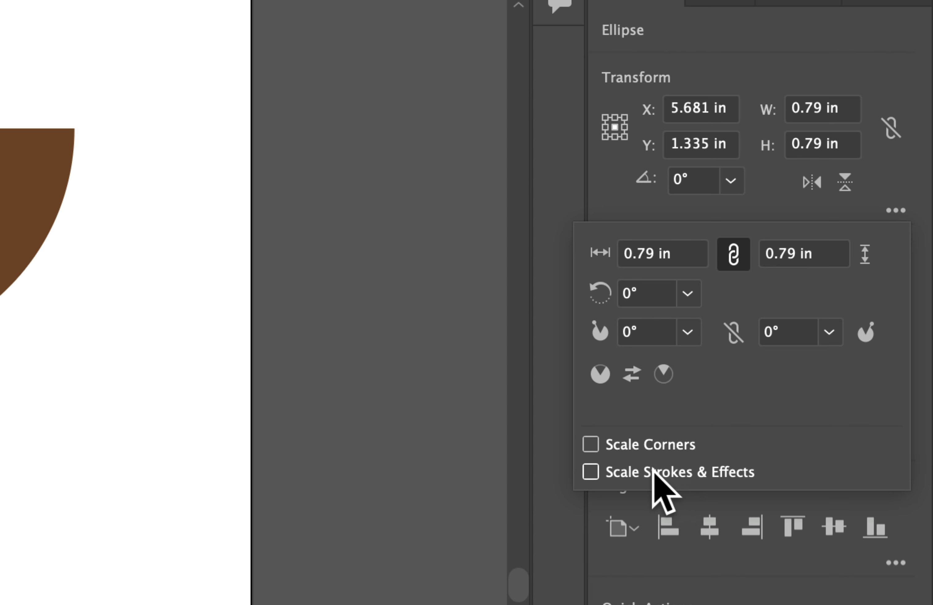
pyautogui.click(663, 469)
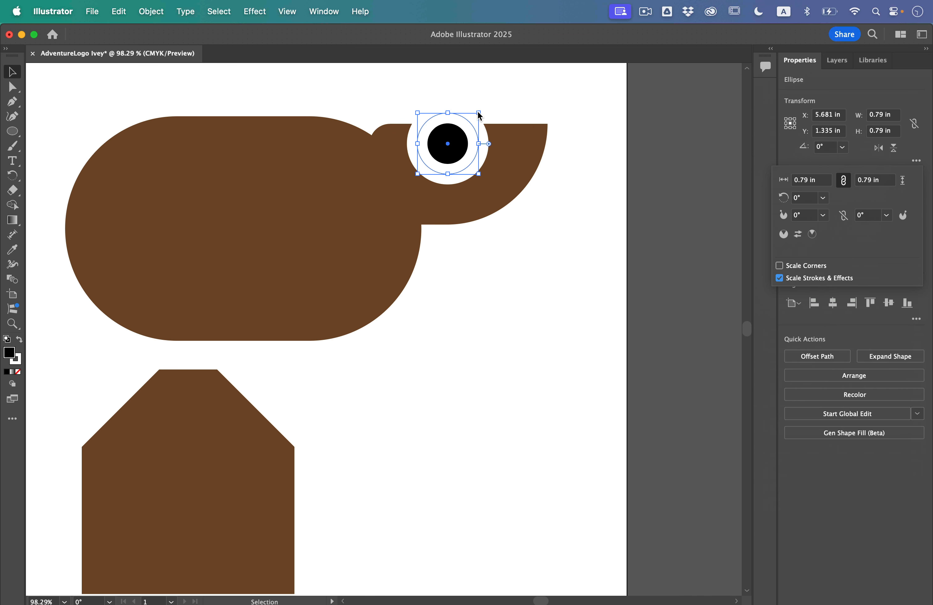
pyautogui.click(478, 114)
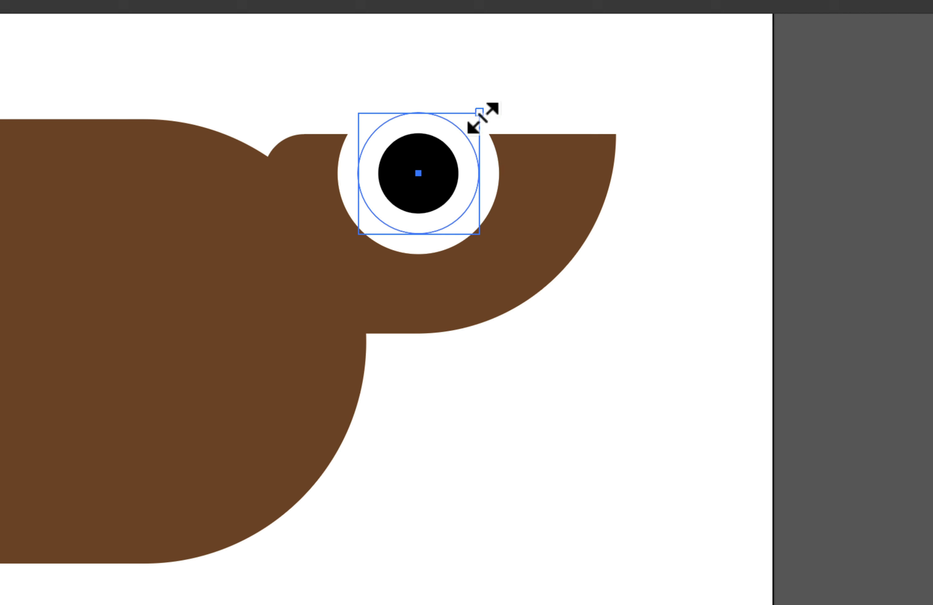
pyautogui.moveTo(480, 113); pyautogui.dragTo(424, 191)
pyautogui.click(517, 368)
pyautogui.click(604, 354)
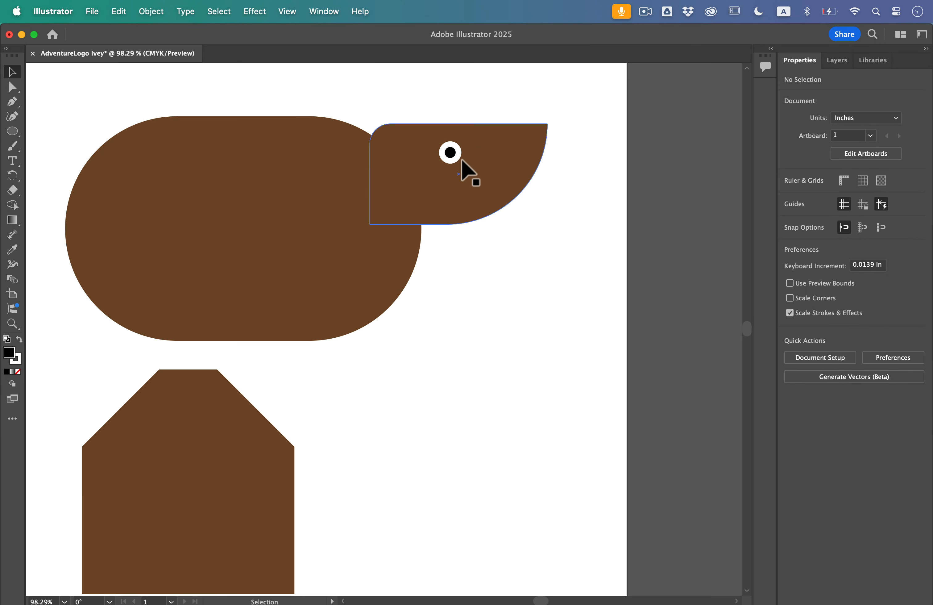
# Align the small circle's white stroke to the outside of its path.
pyautogui.click(455, 153)
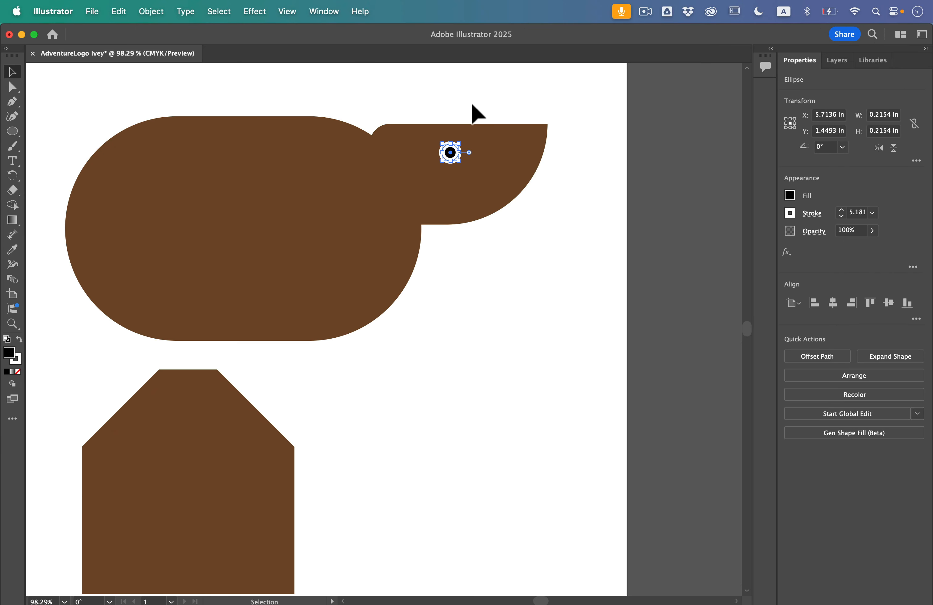
pyautogui.press('a')
pyautogui.press('super+equal')
pyautogui.press('super+equal')
pyautogui.press('super+equal')
pyautogui.press('super+equal')
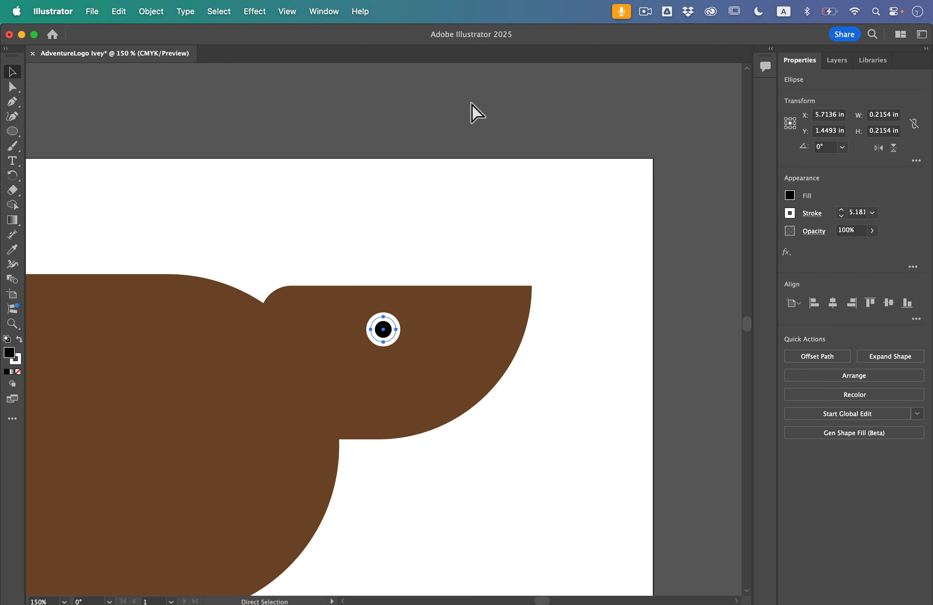
pyautogui.press('super+equal')
pyautogui.press('super+equal')
pyautogui.press('v')
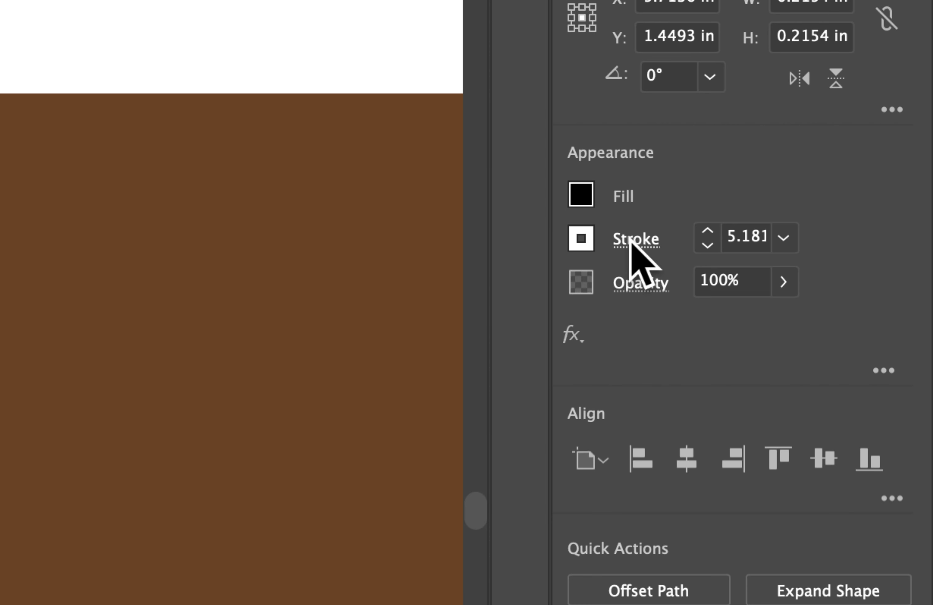
pyautogui.click(628, 240)
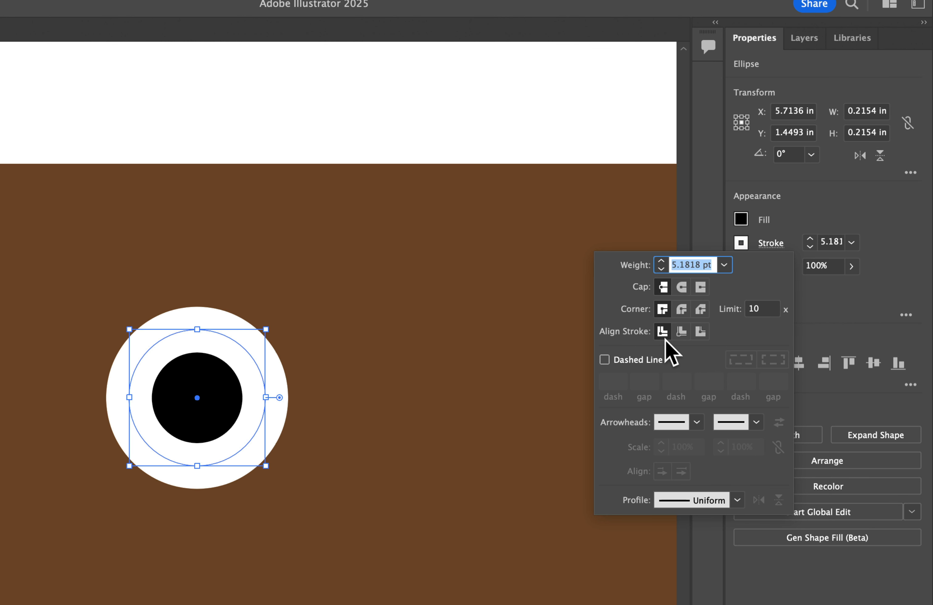
pyautogui.click(701, 332)
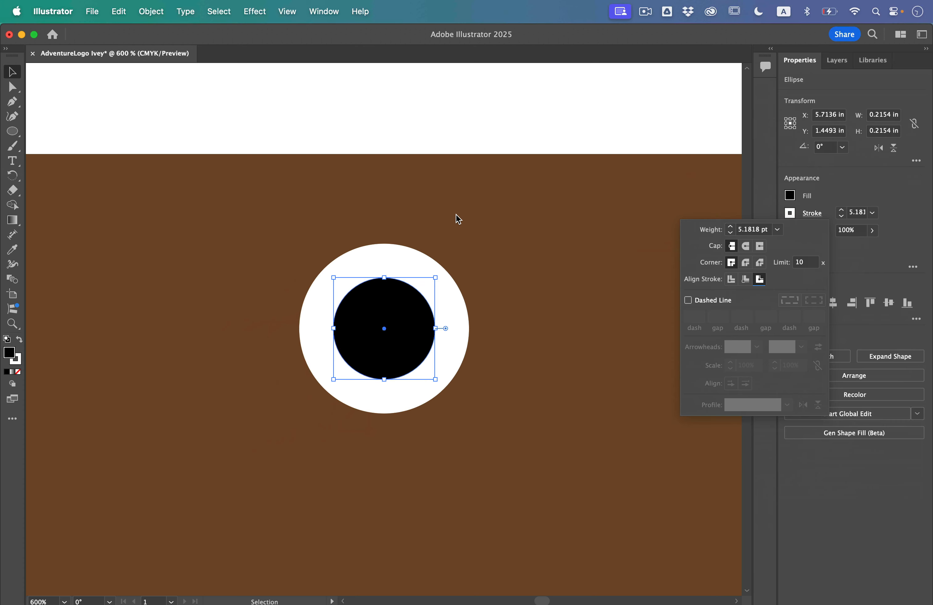
pyautogui.click(455, 215)
pyautogui.scroll(-6, 456, 216)
pyautogui.scroll(2, 455, 215)
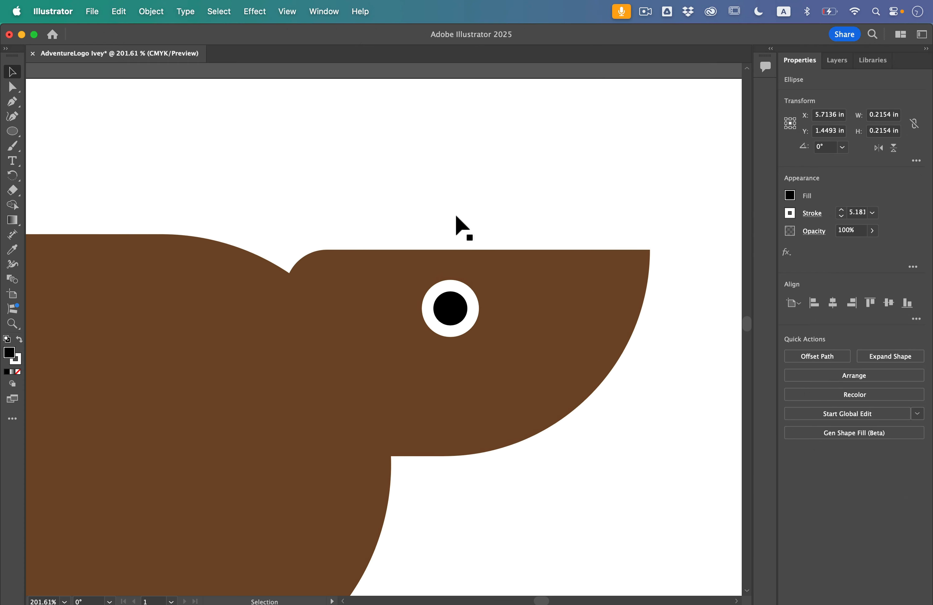
# Set the stroke to None and draw a black circle about 0.44 in across in the blank area above the head.
pyautogui.scroll(2, 455, 215)
pyautogui.click(328, 193)
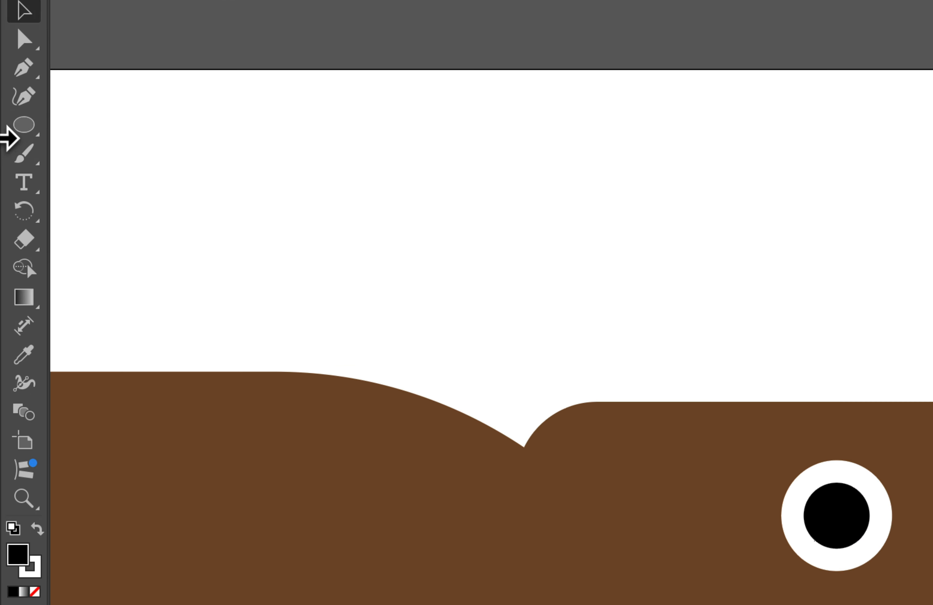
pyautogui.click(12, 131)
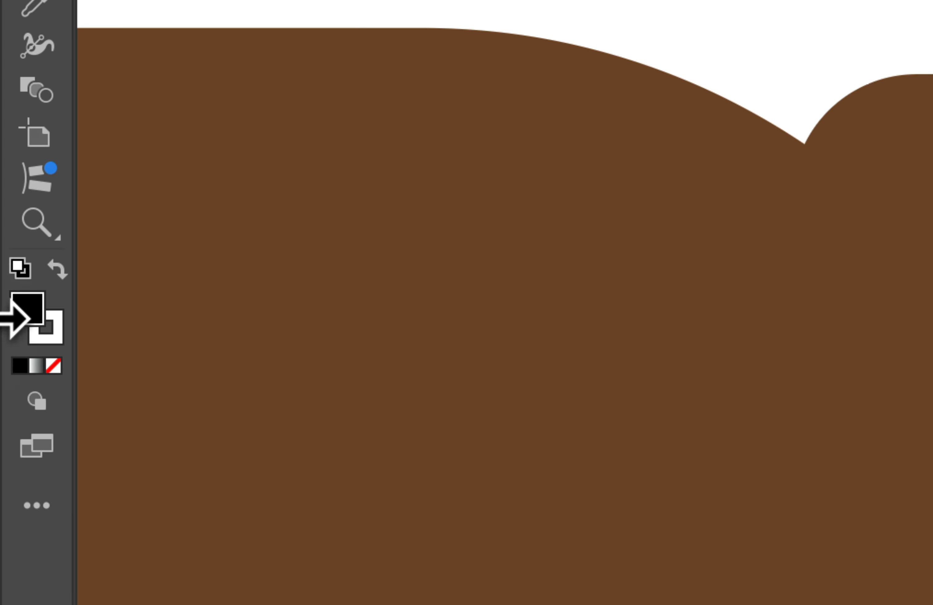
pyautogui.click(23, 273)
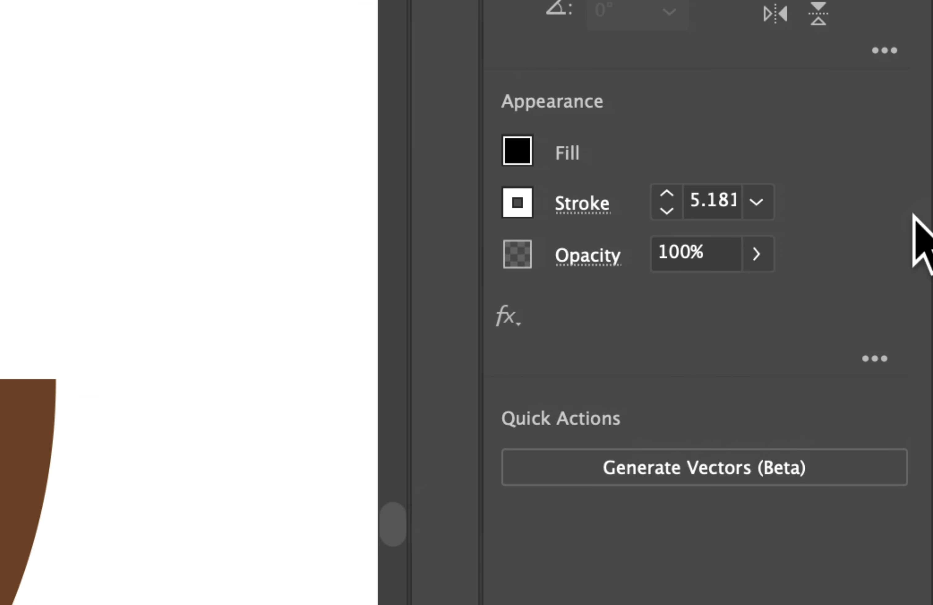
pyautogui.click(527, 209)
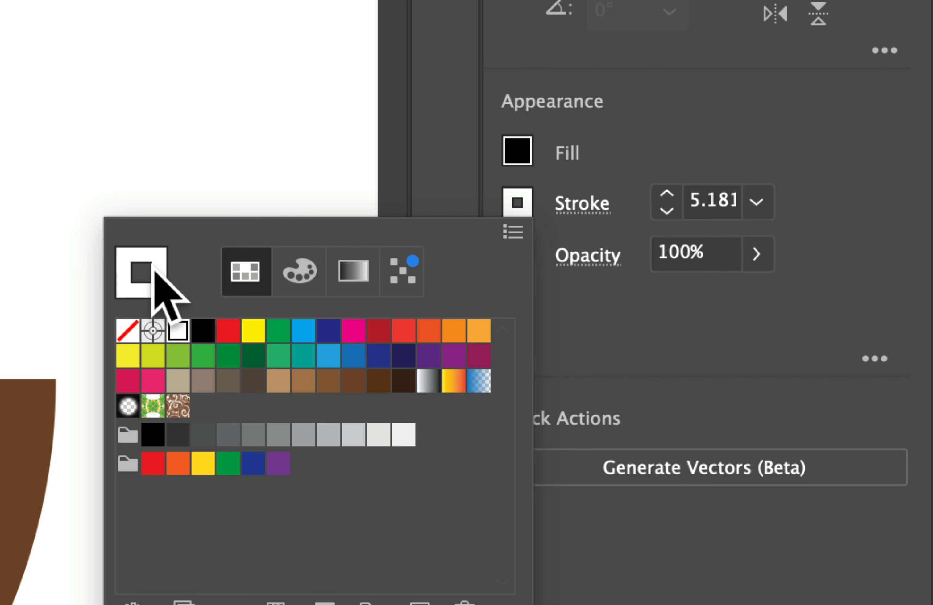
pyautogui.click(127, 330)
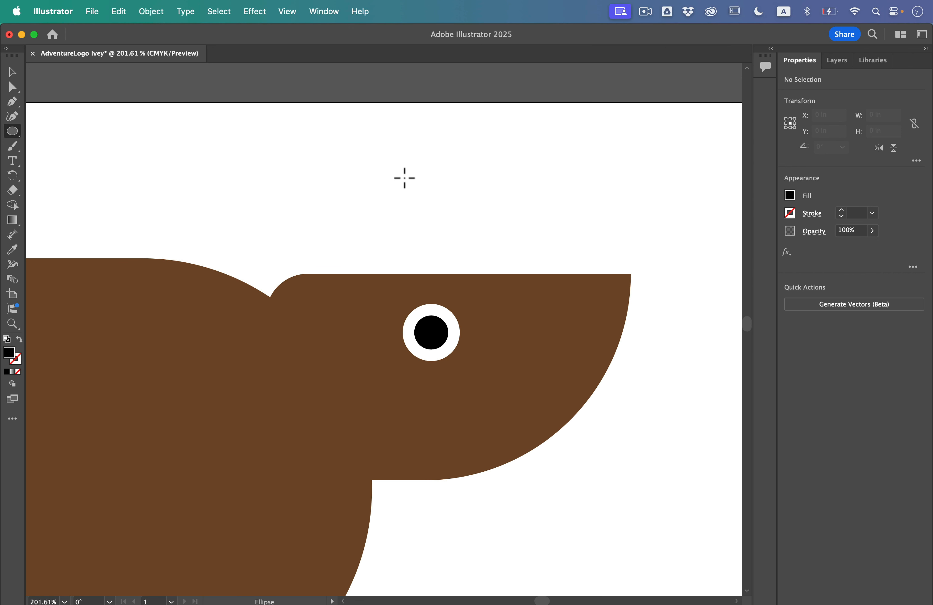
pyautogui.moveTo(398, 166); pyautogui.dragTo(458, 236)
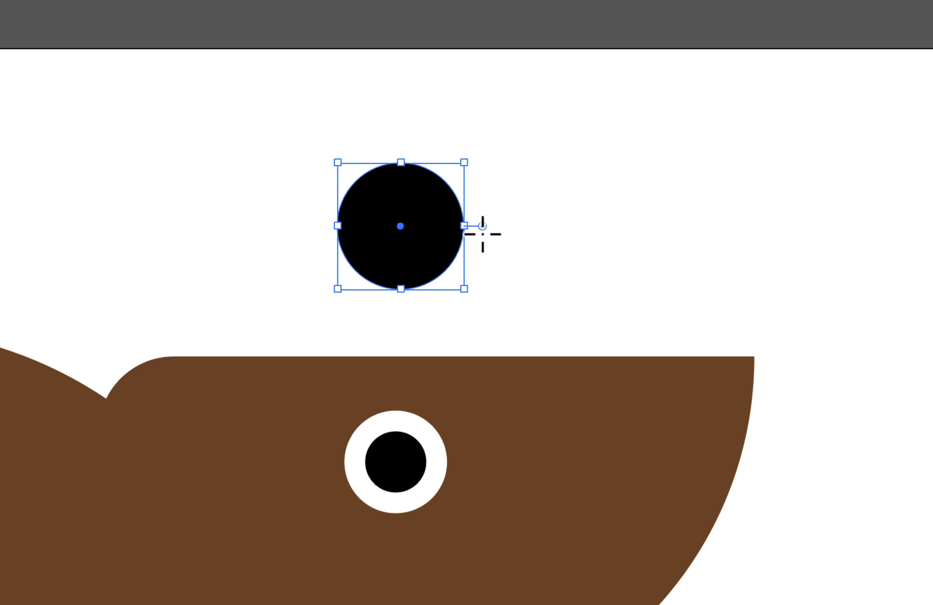
# Cut the new circle into a pie, setting the start angle to 90° and the end angle straight opposite, leaving only its left half.
pyautogui.moveTo(483, 226); pyautogui.dragTo(433, 280)
pyautogui.moveTo(482, 227); pyautogui.dragTo(430, 151)
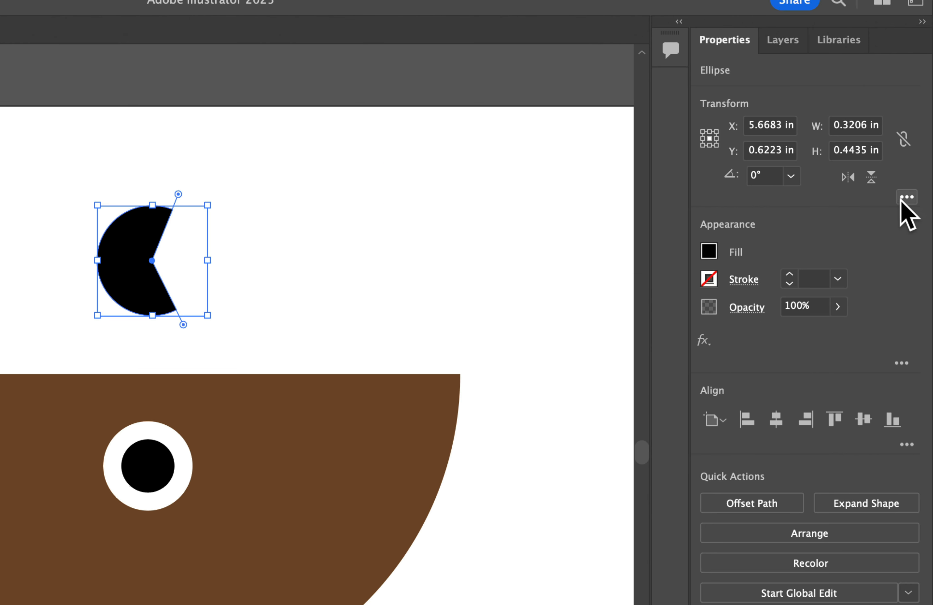
pyautogui.click(906, 198)
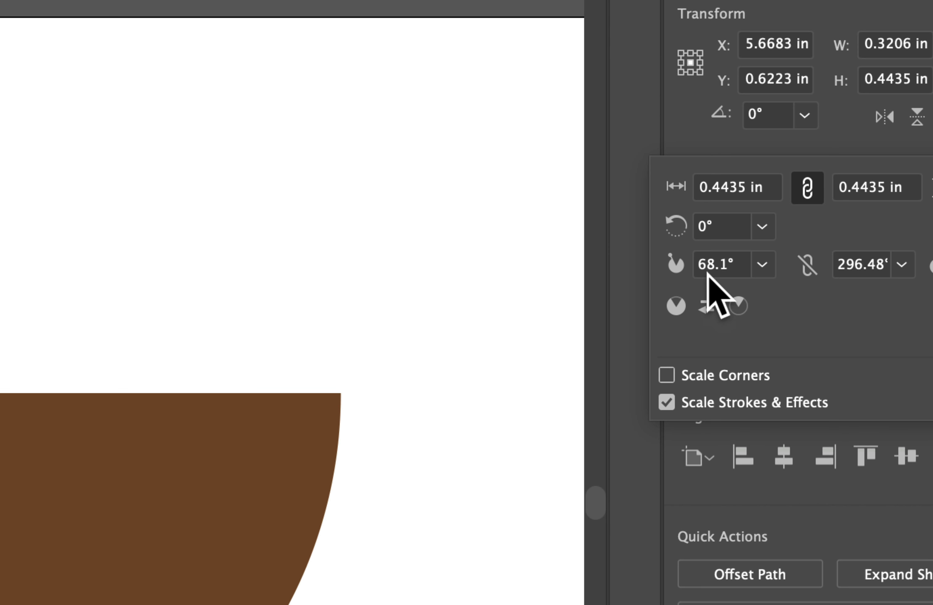
pyautogui.click(720, 282)
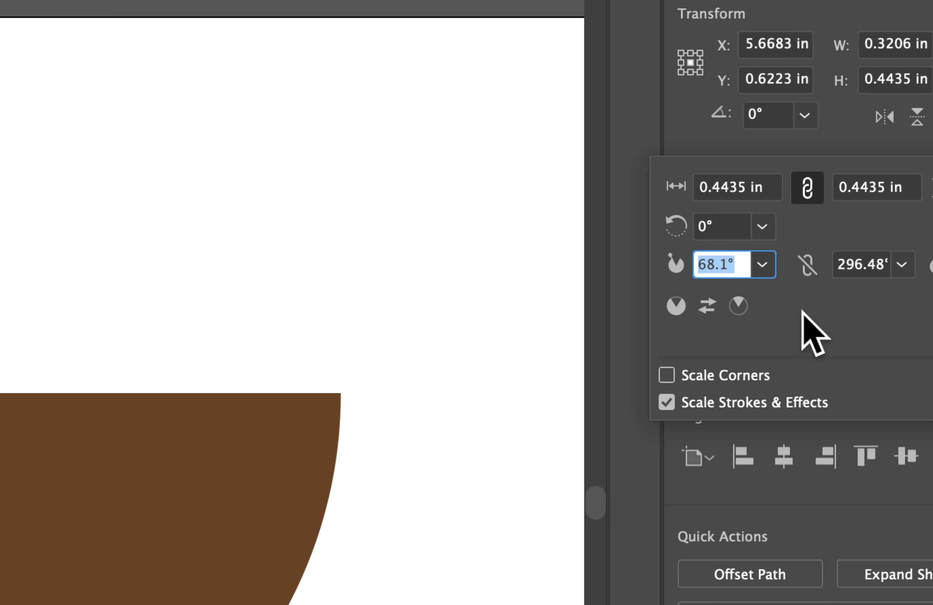
pyautogui.write('90')
pyautogui.press('Return')
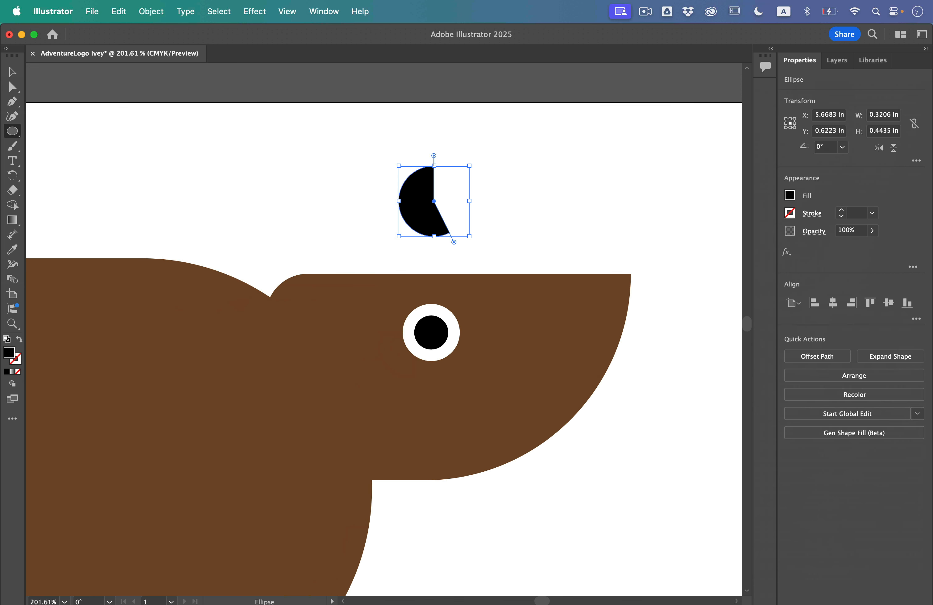
pyautogui.click(916, 160)
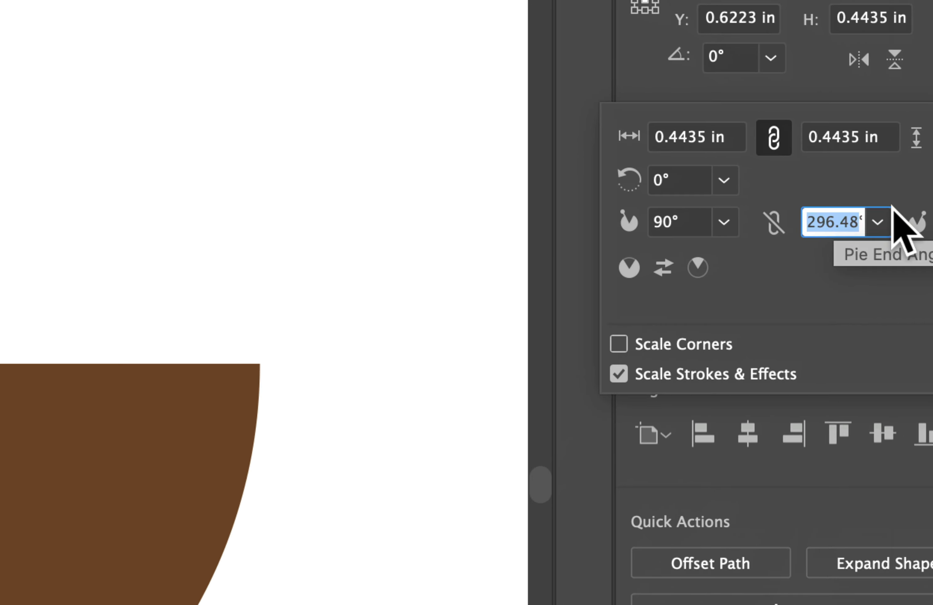
pyautogui.write('270')
pyautogui.press('Return')
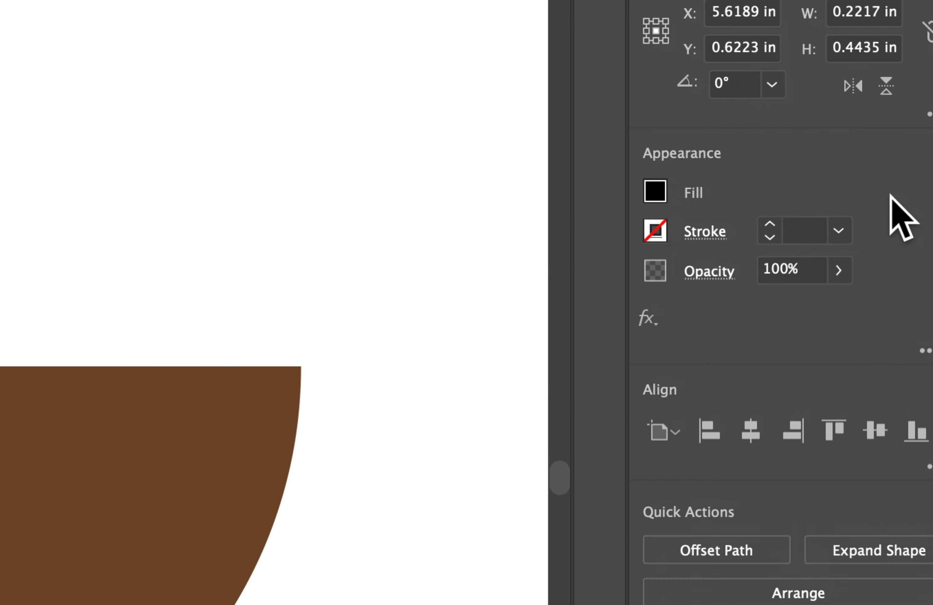
# Fill the half circle with a medium brown swatch lighter than the body.
pyautogui.click(791, 197)
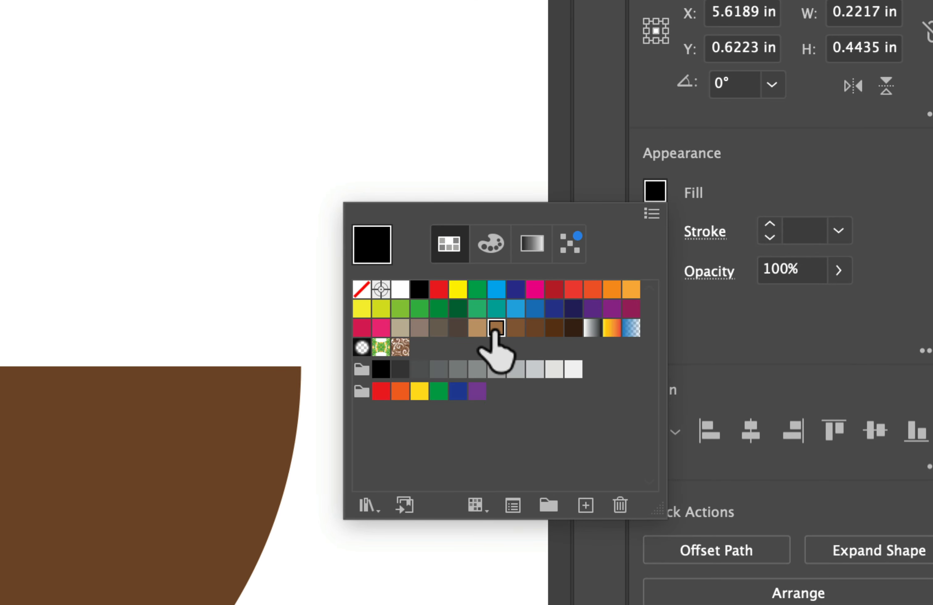
pyautogui.click(496, 328)
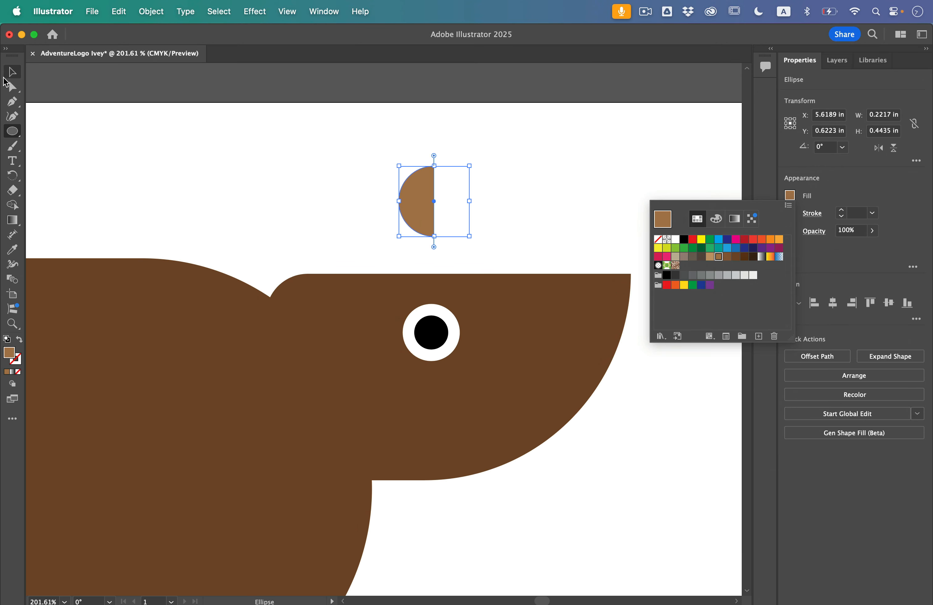
# Place the half circle as an ear on the head's upper edge, rotate it about 23° counterclockwise, and deselect it.
pyautogui.click(15, 81)
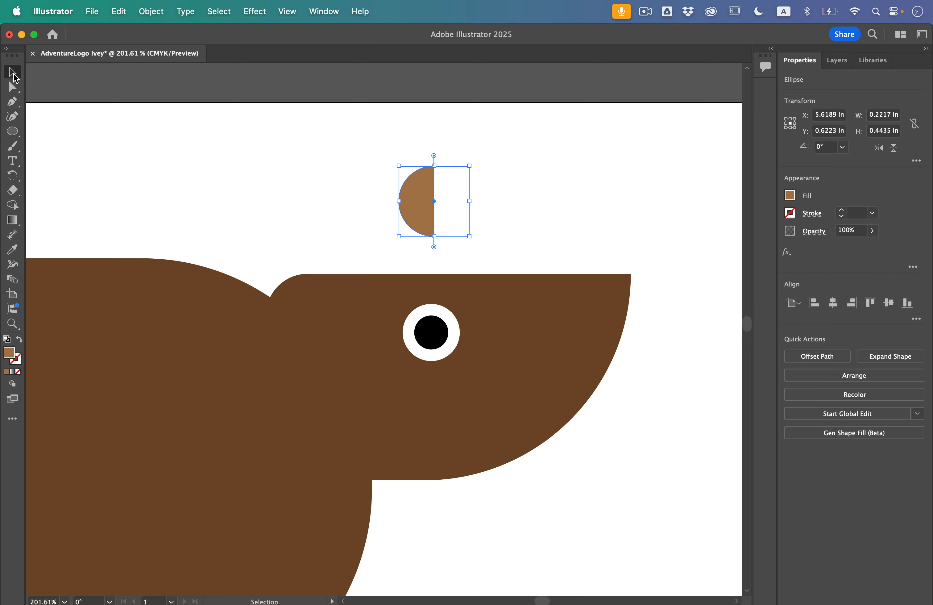
pyautogui.moveTo(413, 178); pyautogui.dragTo(361, 252)
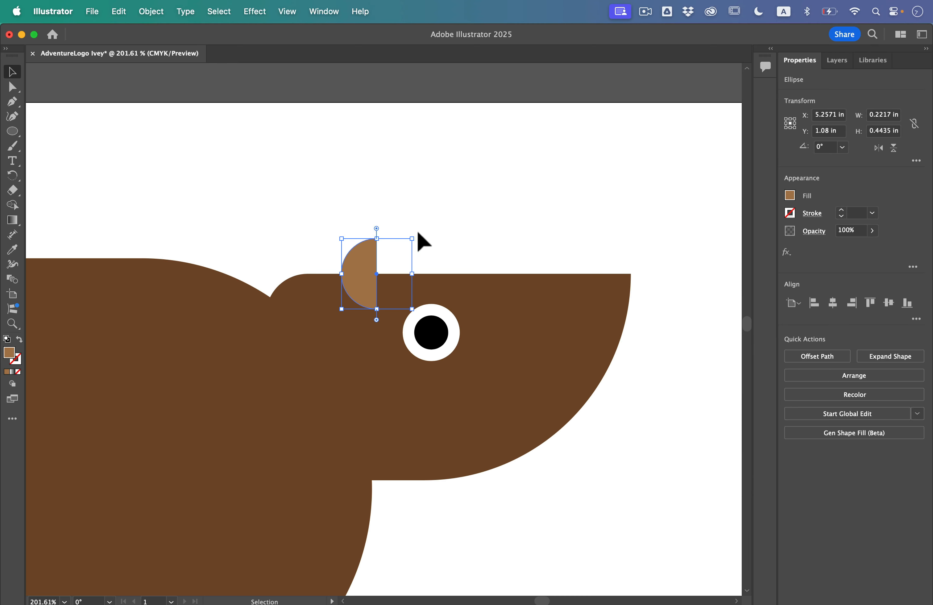
pyautogui.moveTo(422, 241); pyautogui.dragTo(398, 232)
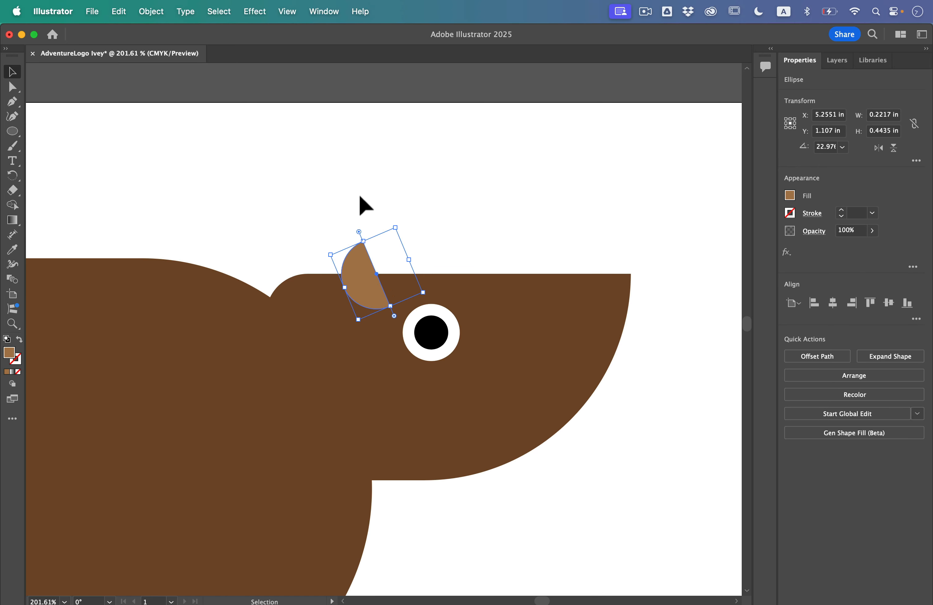
pyautogui.click(358, 177)
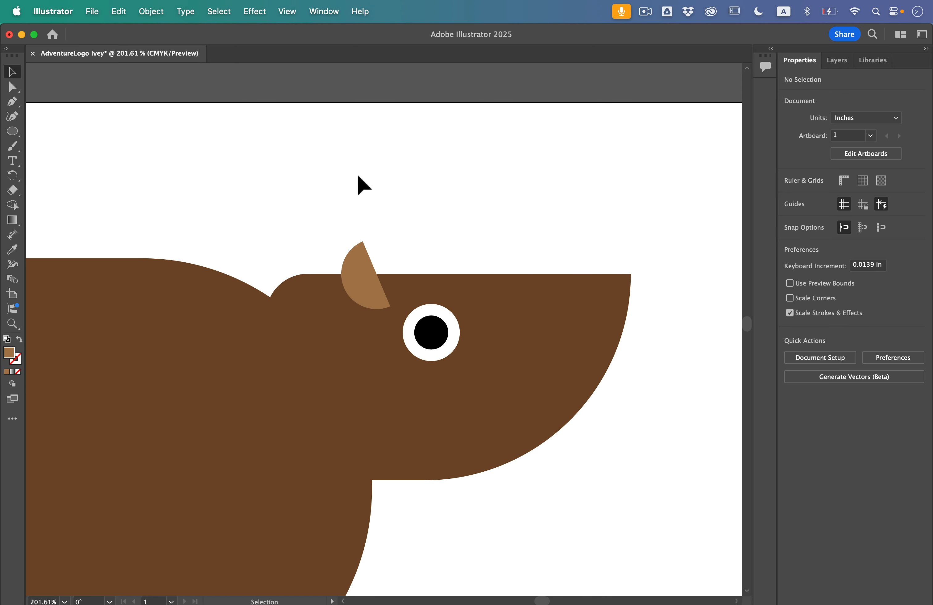
# Draw a horizontal line segment about 0.5 in long in the blank area below the body.
pyautogui.press('super+0')
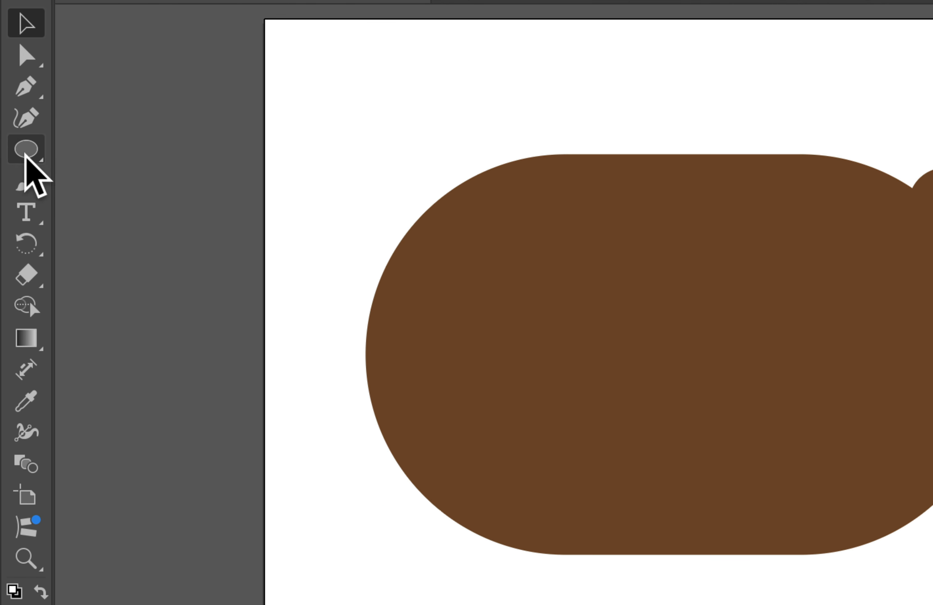
pyautogui.click(12, 134)
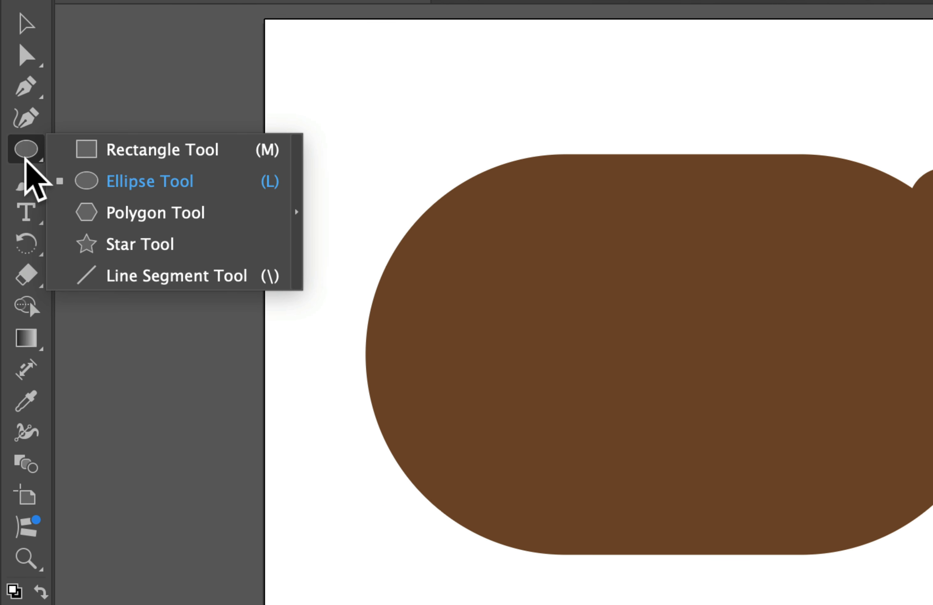
pyautogui.click(146, 273)
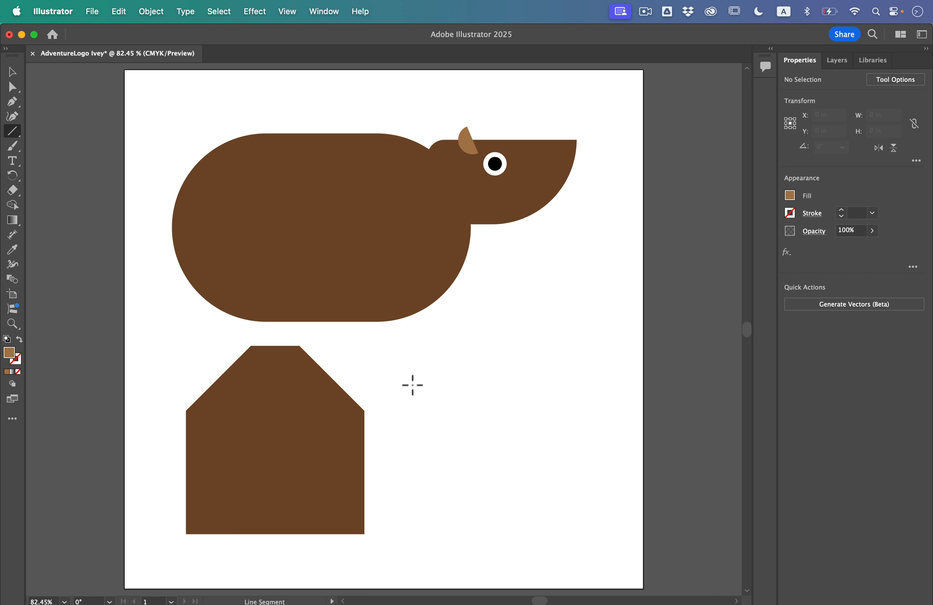
pyautogui.moveTo(407, 379); pyautogui.dragTo(371, 360)
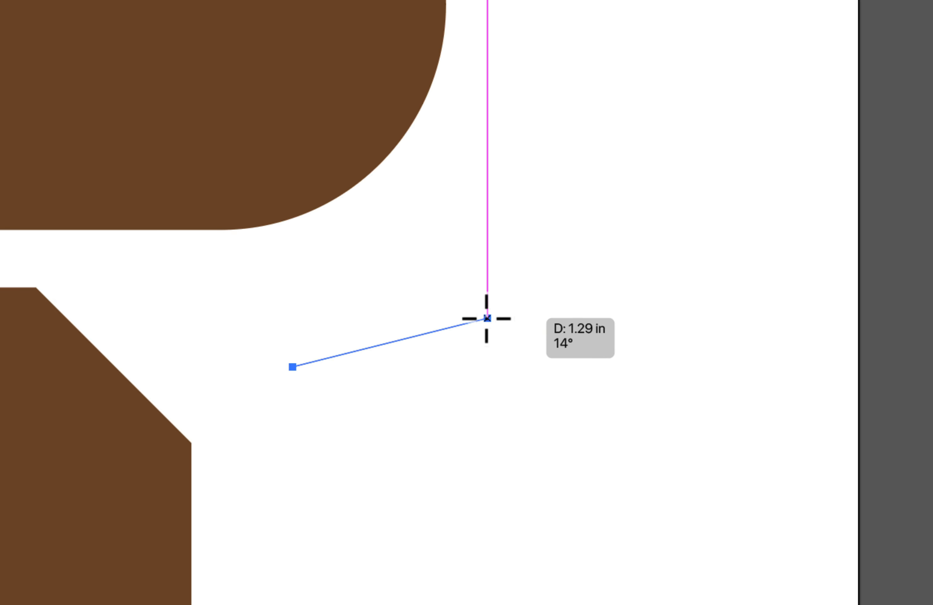
pyautogui.press('shift')
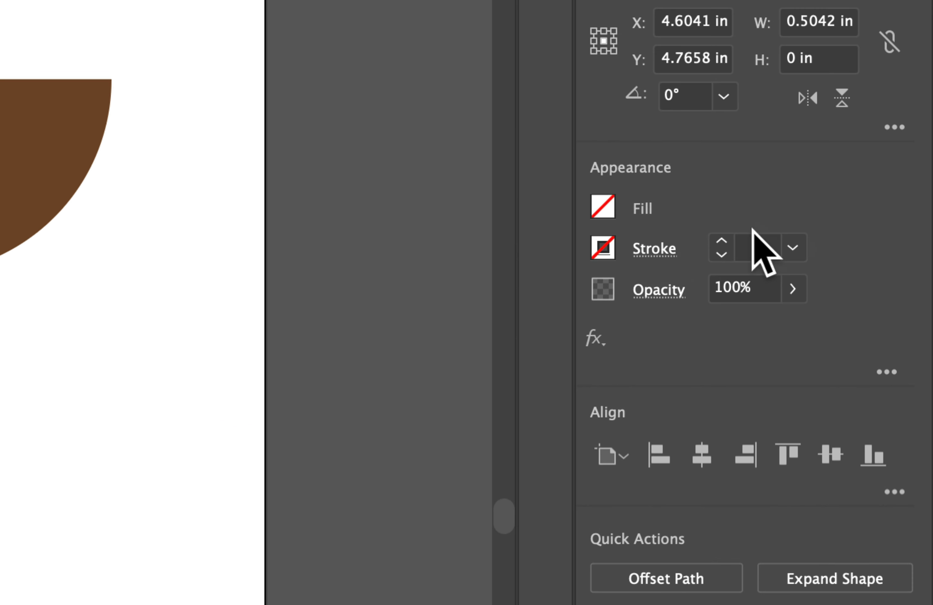
# Set the line's stroke weight to 90 pt and its stroke color to the body's dark brown.
pyautogui.click(752, 248)
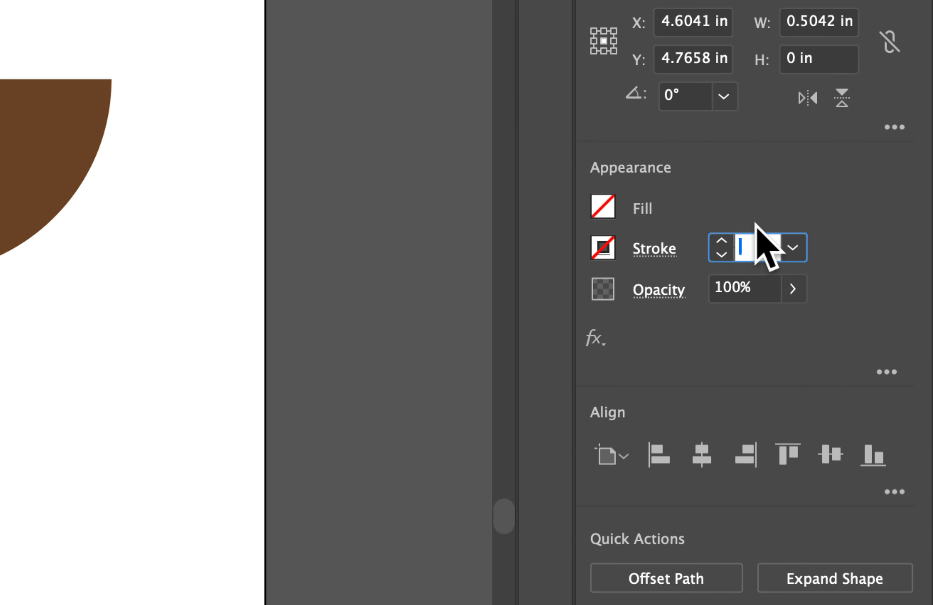
pyautogui.write('90')
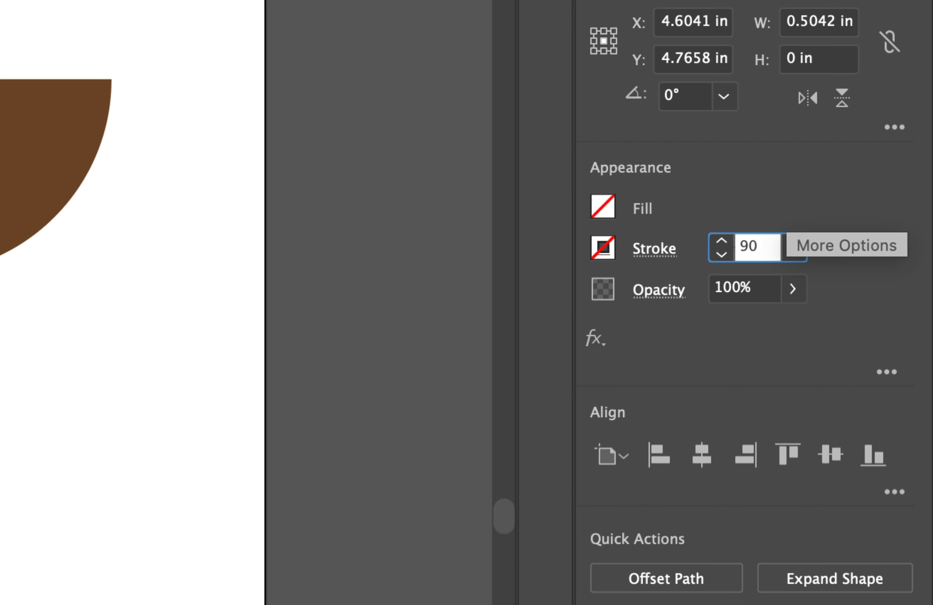
pyautogui.press('Return')
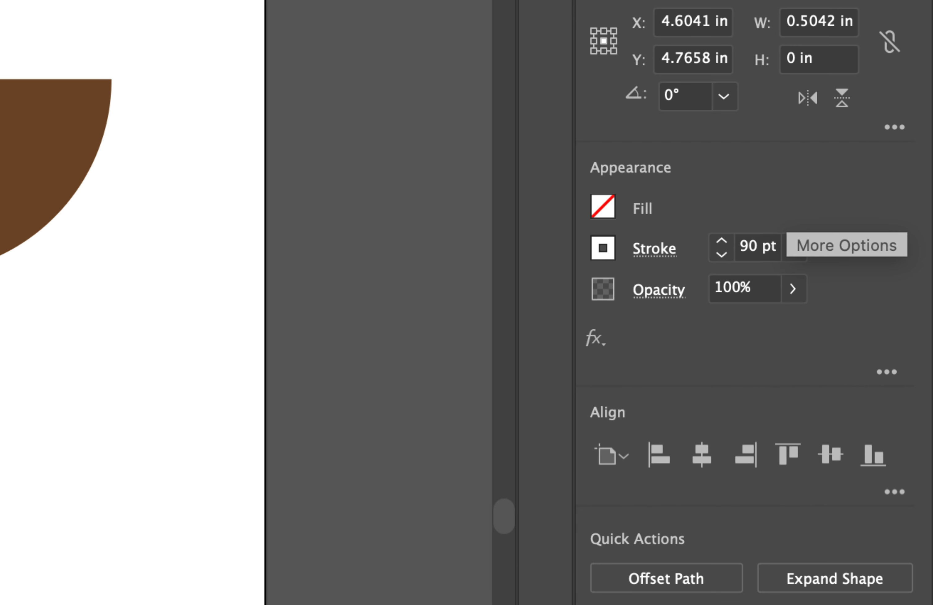
pyautogui.click(601, 253)
pyautogui.click(474, 390)
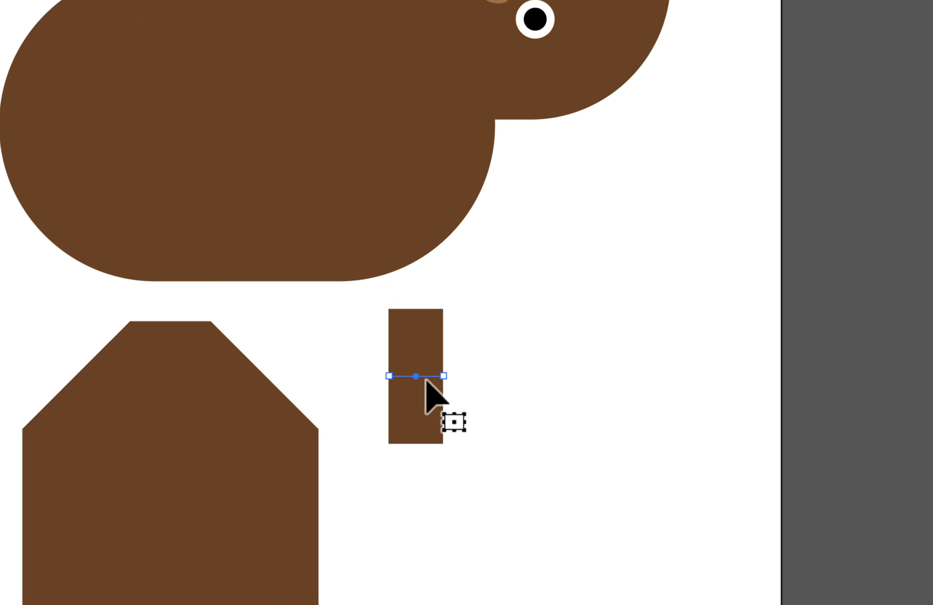
# Rotate the thick line to vertical and move it under the left part of the body as a leg.
pyautogui.moveTo(429, 382); pyautogui.dragTo(361, 350)
pyautogui.moveTo(313, 329); pyautogui.dragTo(141, 322)
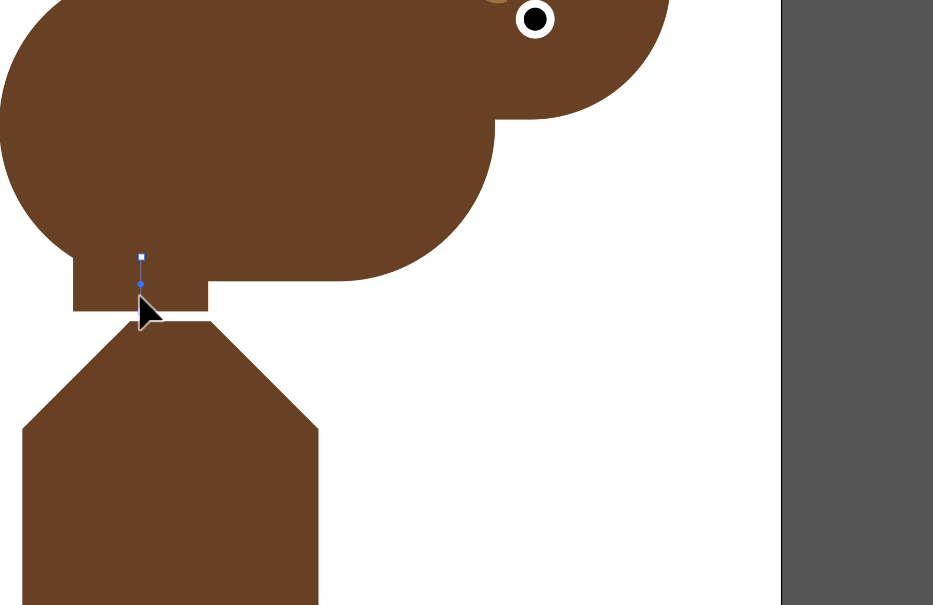
# Duplicate the leg horizontally to the right part of the body's underside and deselect it.
pyautogui.moveTo(140, 295); pyautogui.dragTo(354, 308)
pyautogui.click(418, 437)
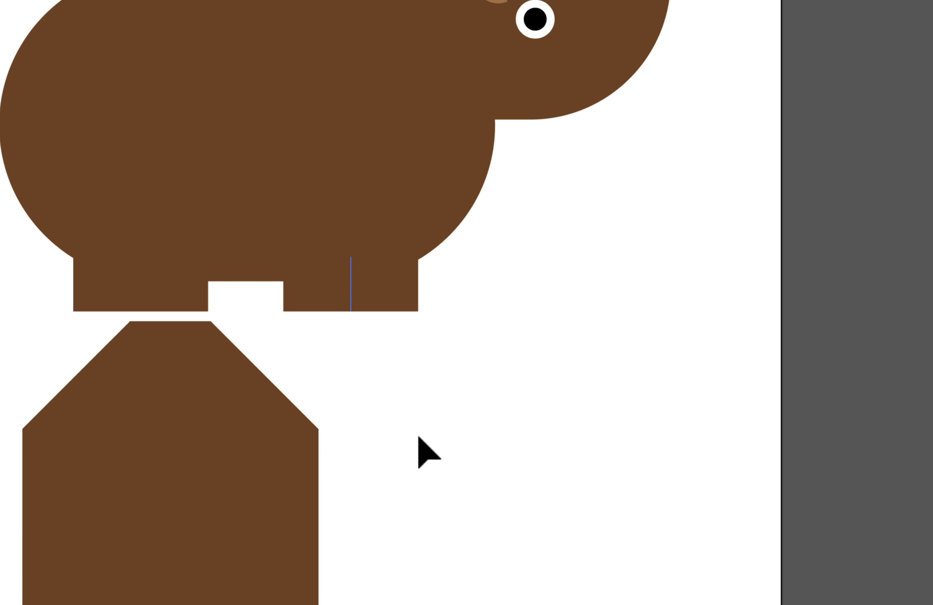
pyautogui.press('a')
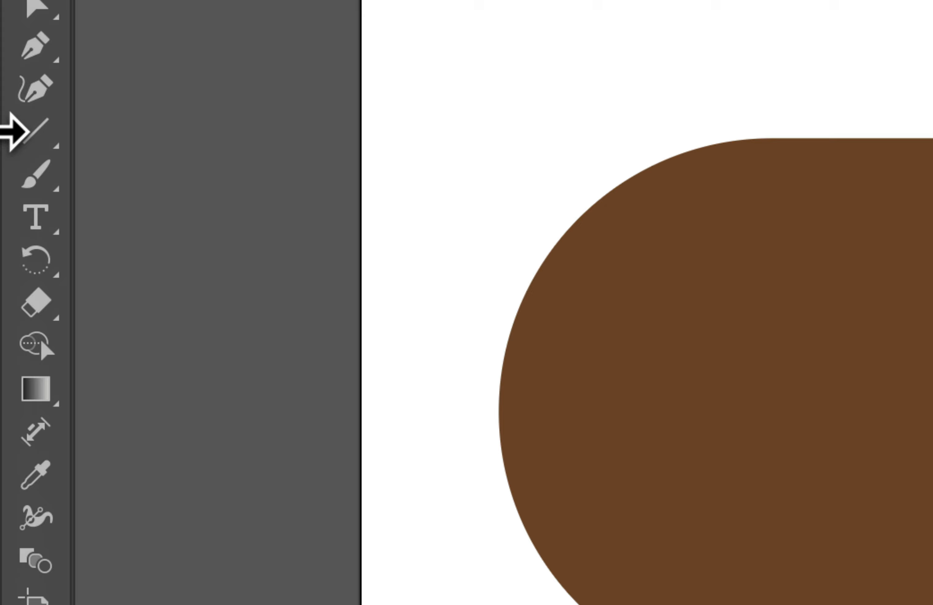
# Restore the default white fill and black stroke, and draw a hexagon about 2.2 in wide in the blank area below the head.
pyautogui.click(12, 134)
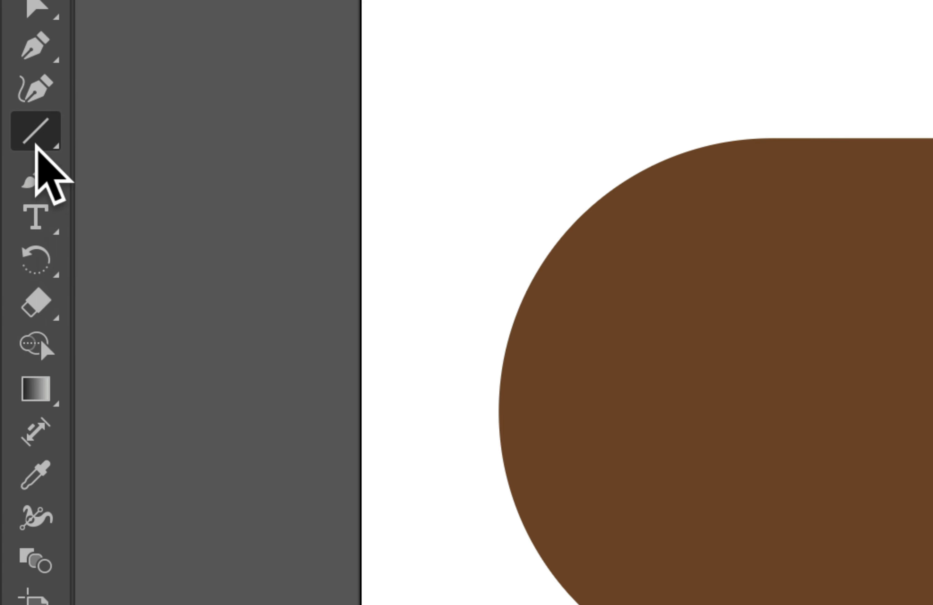
pyautogui.click(36, 143)
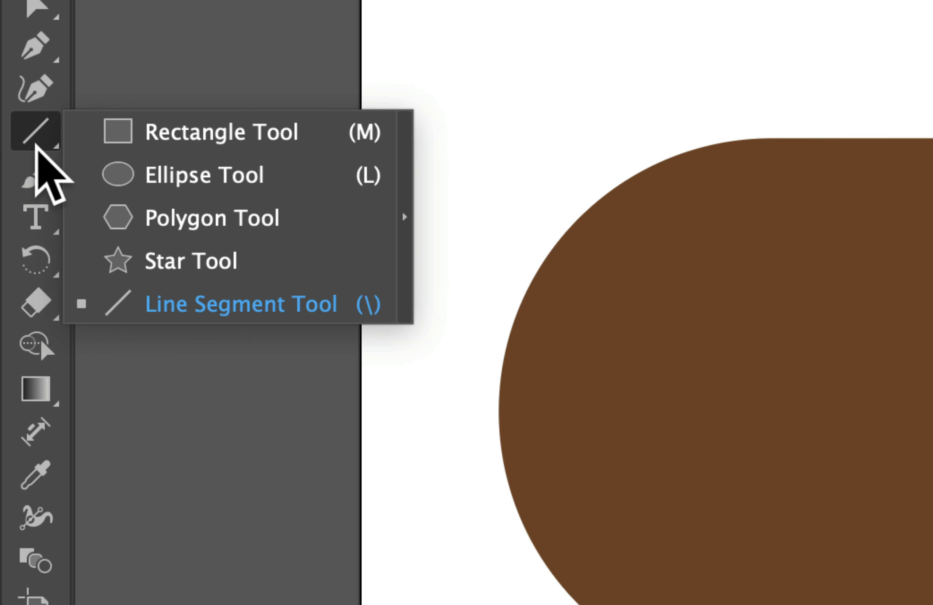
pyautogui.click(183, 216)
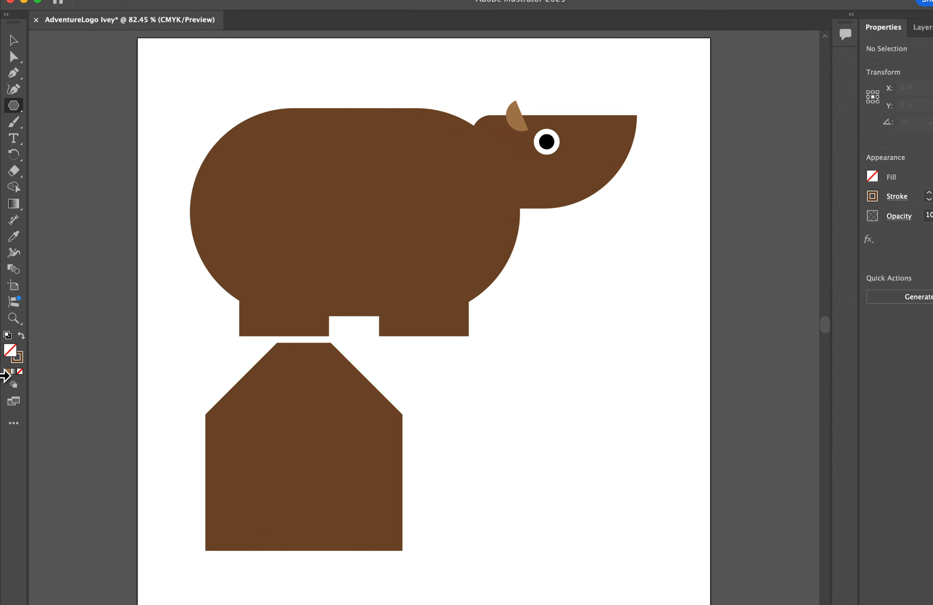
pyautogui.click(16, 353)
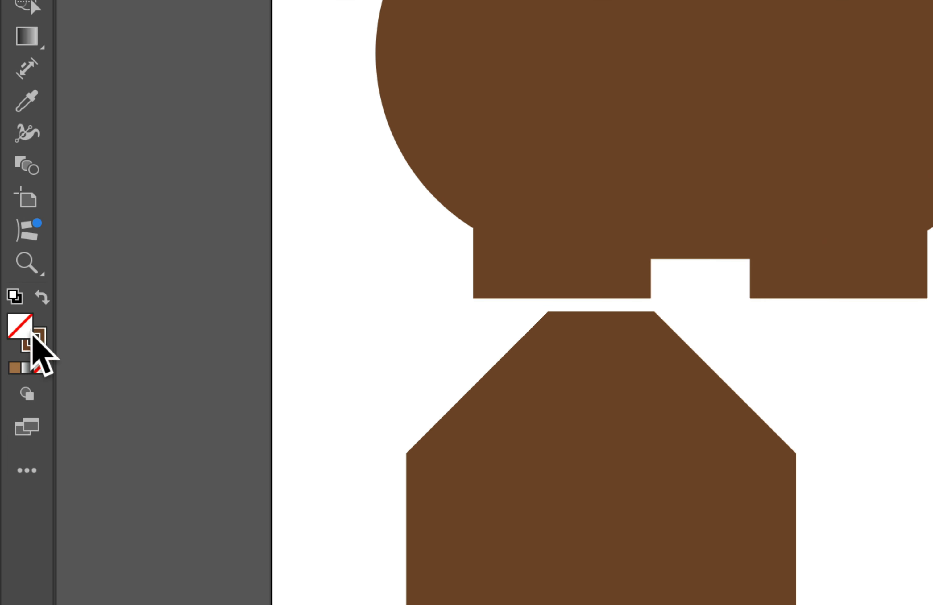
pyautogui.click(16, 296)
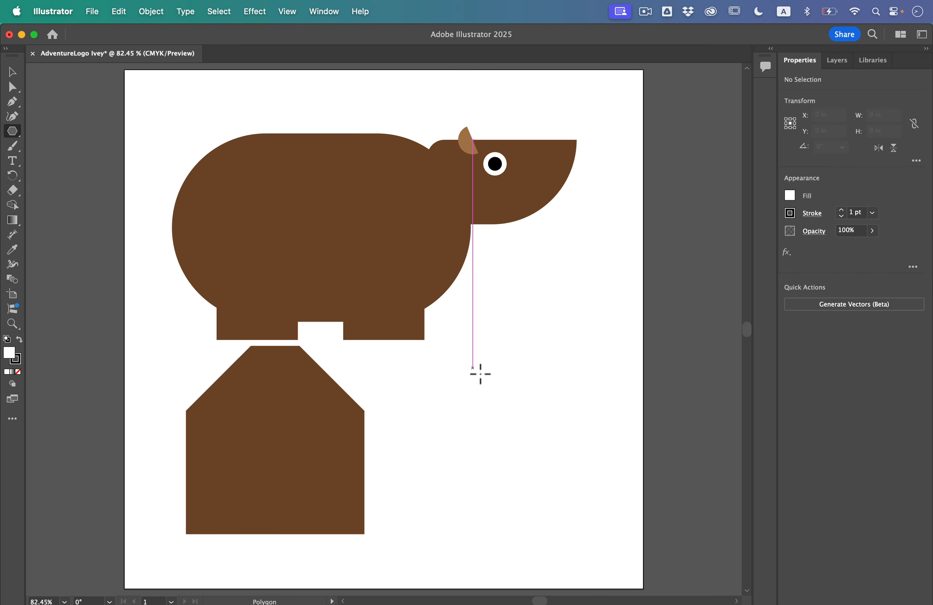
pyautogui.moveTo(480, 373); pyautogui.dragTo(509, 431)
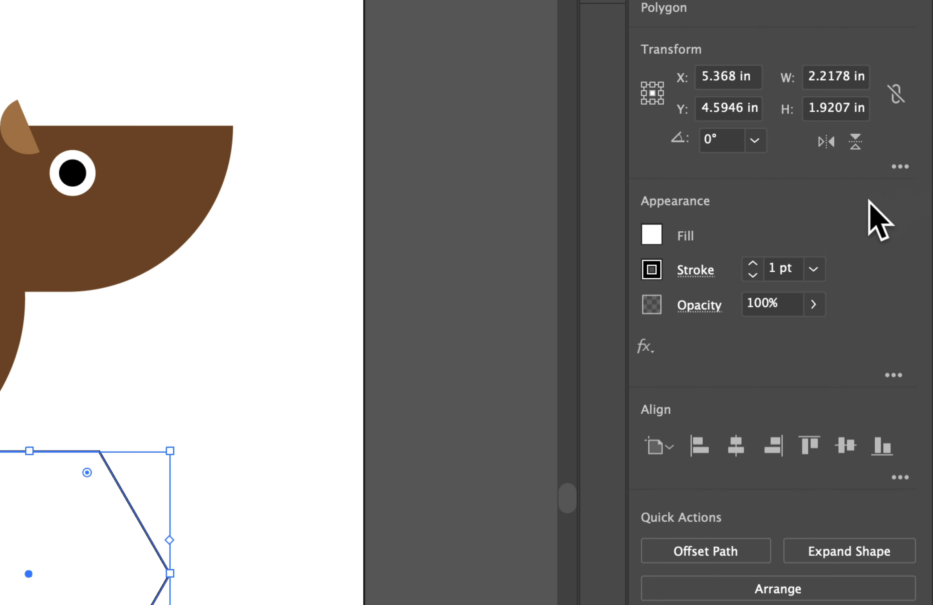
# Fill the hexagon with tan (C=25 M=40 Y=65 K=0) and remove its stroke.
pyautogui.click(652, 235)
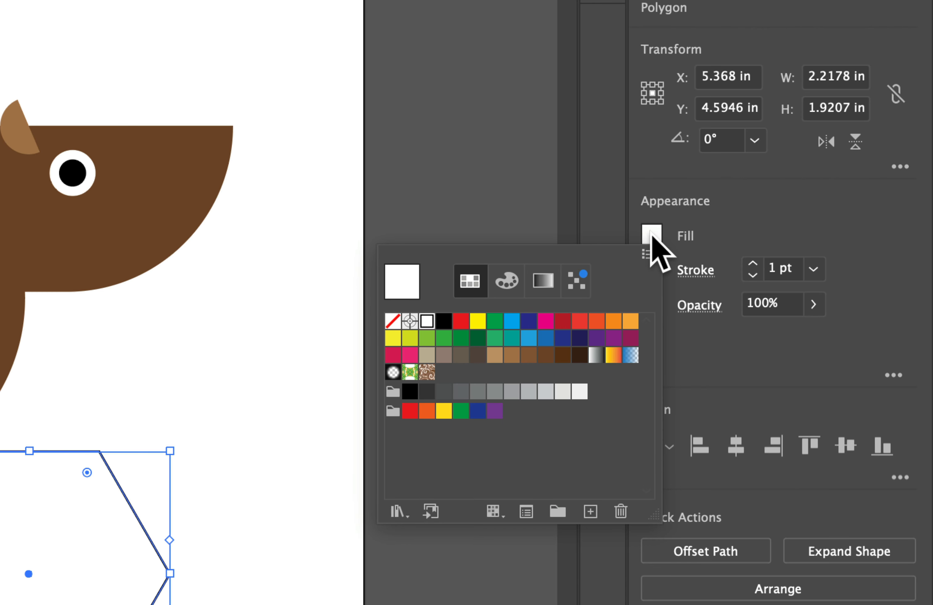
pyautogui.click(494, 354)
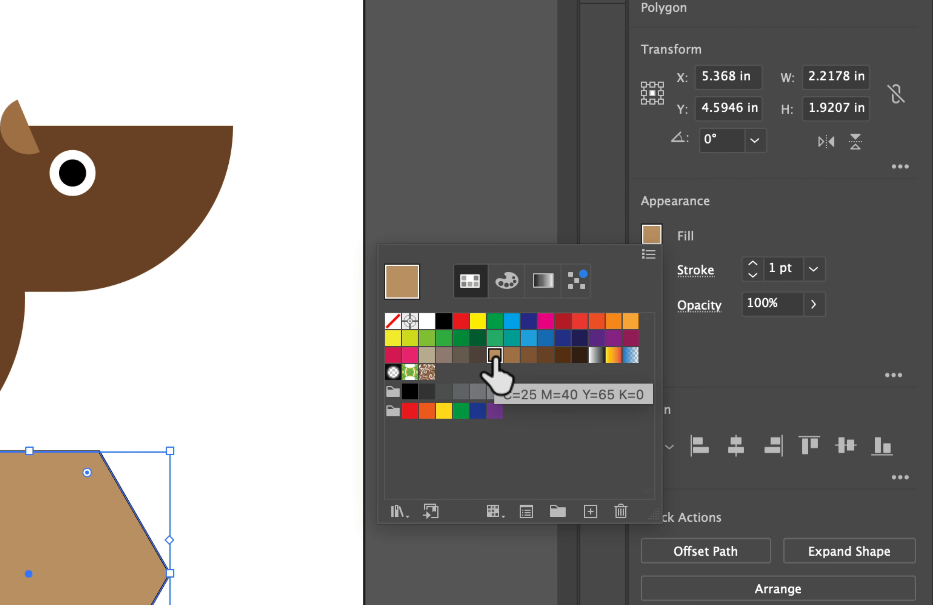
pyautogui.click(751, 186)
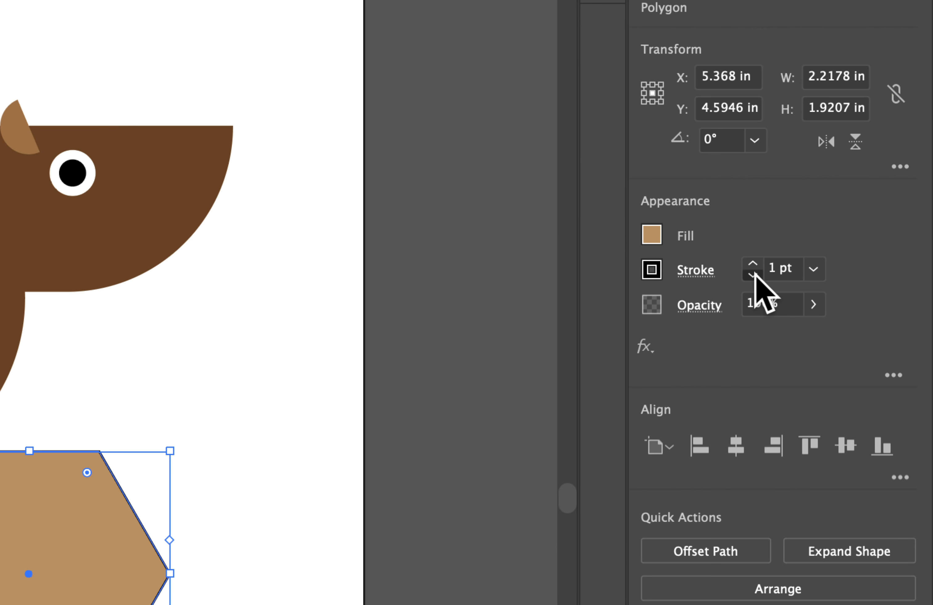
pyautogui.click(753, 274)
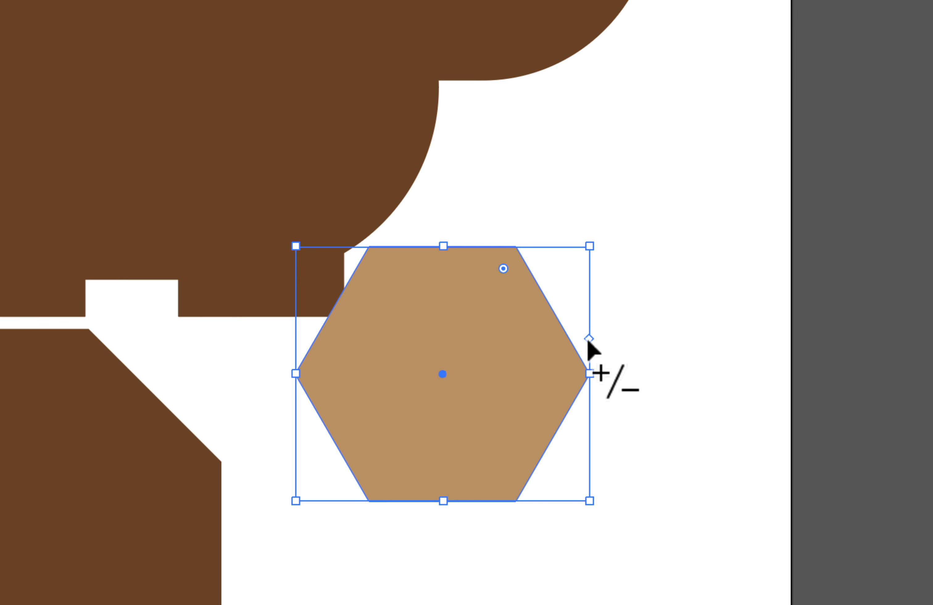
# Reduce the hexagon to three sides, then shrink the triangle to about 0.44 in wide at the right leg's lower front corner.
pyautogui.moveTo(588, 342); pyautogui.dragTo(580, 279)
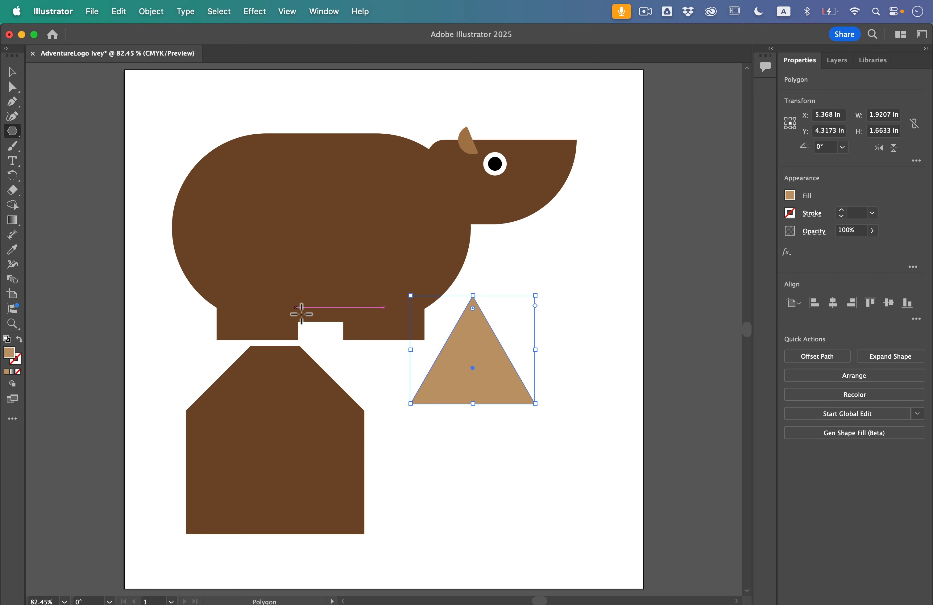
pyautogui.scroll(4, 379, 358)
pyautogui.scroll(4, 375, 341)
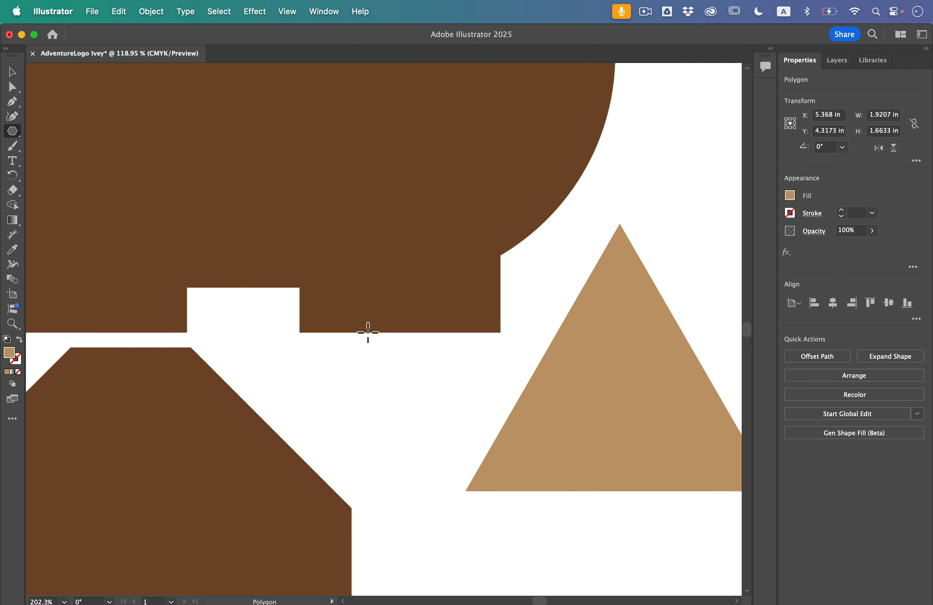
pyautogui.click(11, 73)
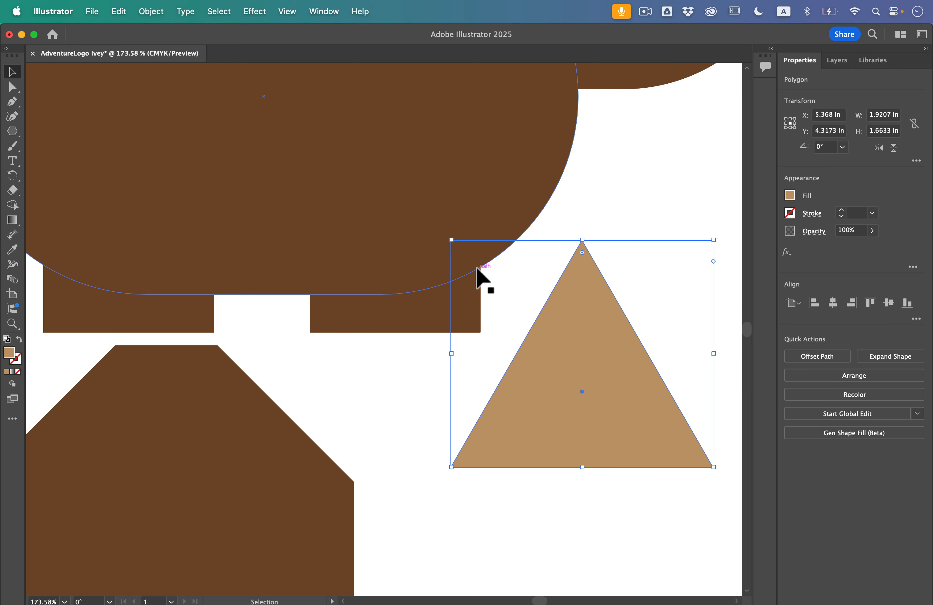
pyautogui.moveTo(723, 244); pyautogui.dragTo(485, 298)
pyautogui.scroll(3, 482, 316)
pyautogui.scroll(3, 482, 315)
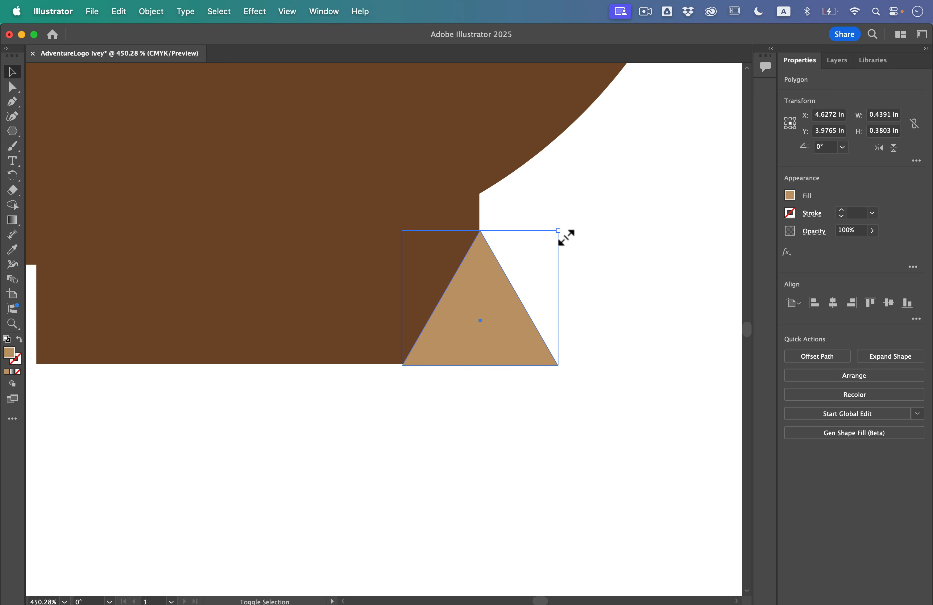
# Scale the triangle to about 0.42 in wide and align its apex with the leg's front edge and its base with the leg's bottom.
pyautogui.moveTo(558, 230)
pyautogui.mouseDown()
pyautogui.moveTo(538, 246)
pyautogui.moveTo(549, 238)
pyautogui.mouseUp()
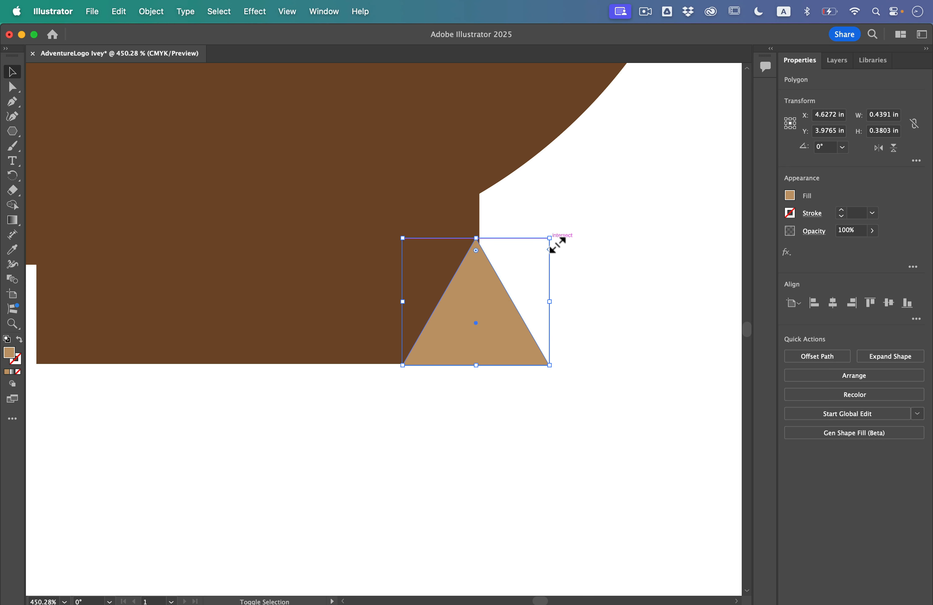
pyautogui.moveTo(480, 290); pyautogui.dragTo(484, 289)
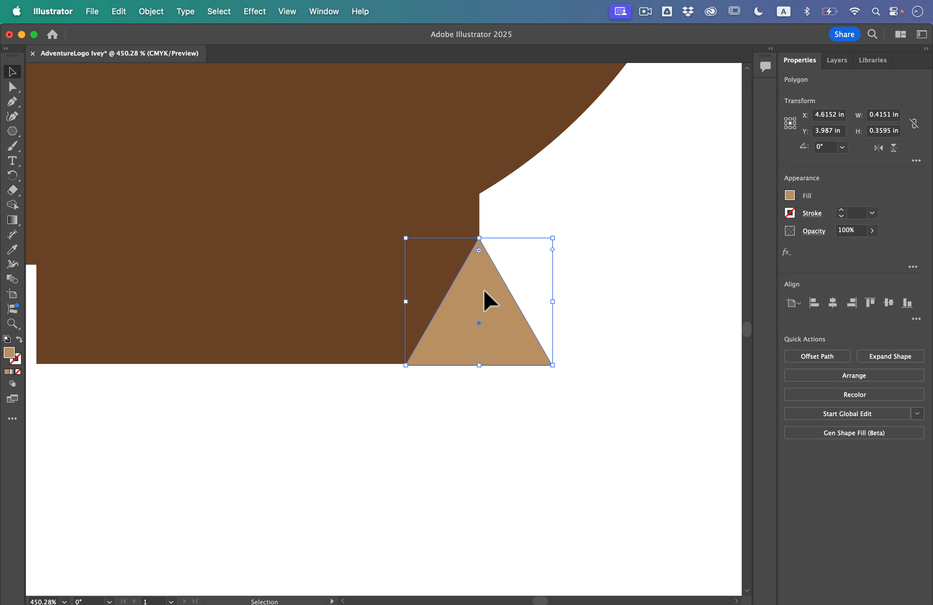
pyautogui.click(622, 371)
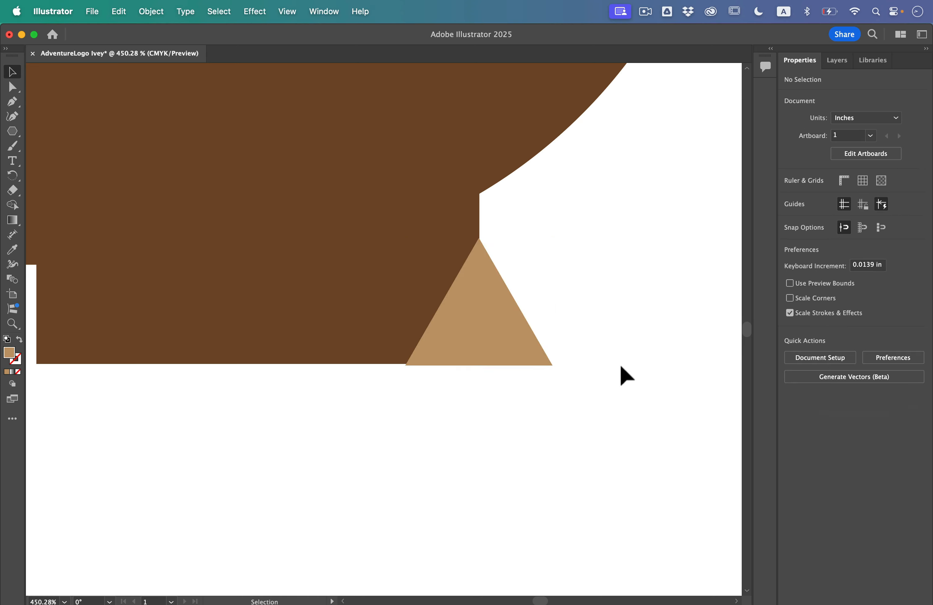
pyautogui.scroll(3, 457, 384)
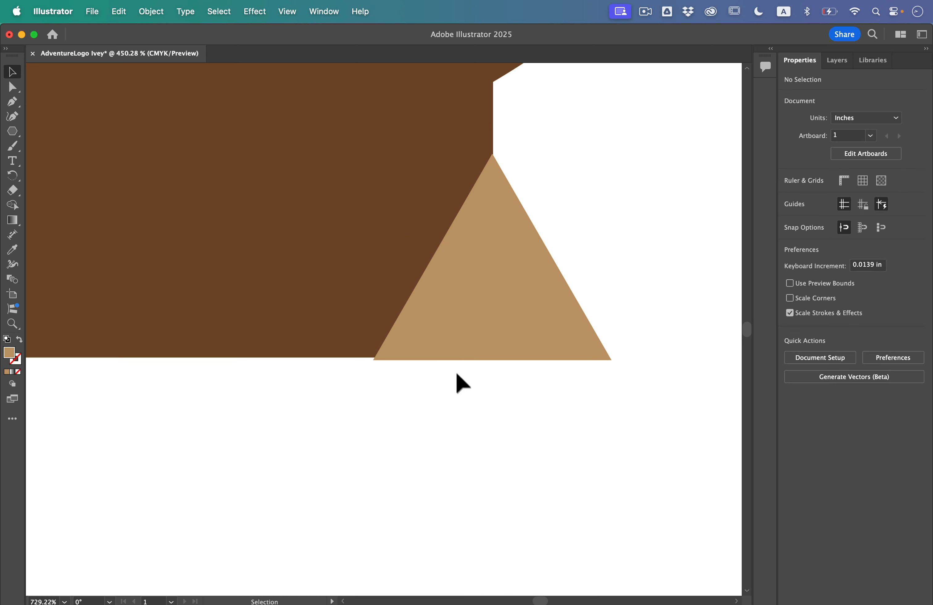
pyautogui.click(439, 330)
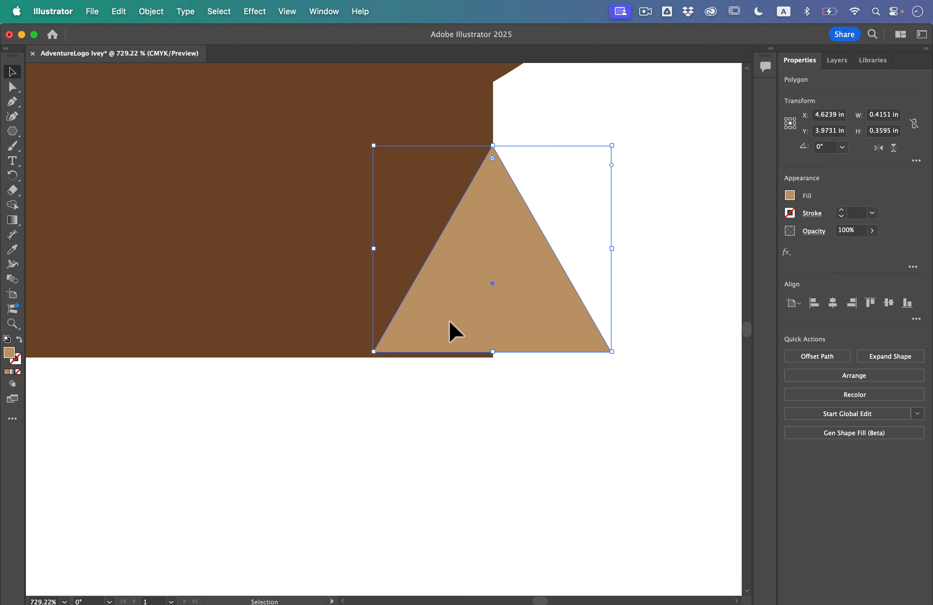
pyautogui.moveTo(449, 320); pyautogui.dragTo(449, 325)
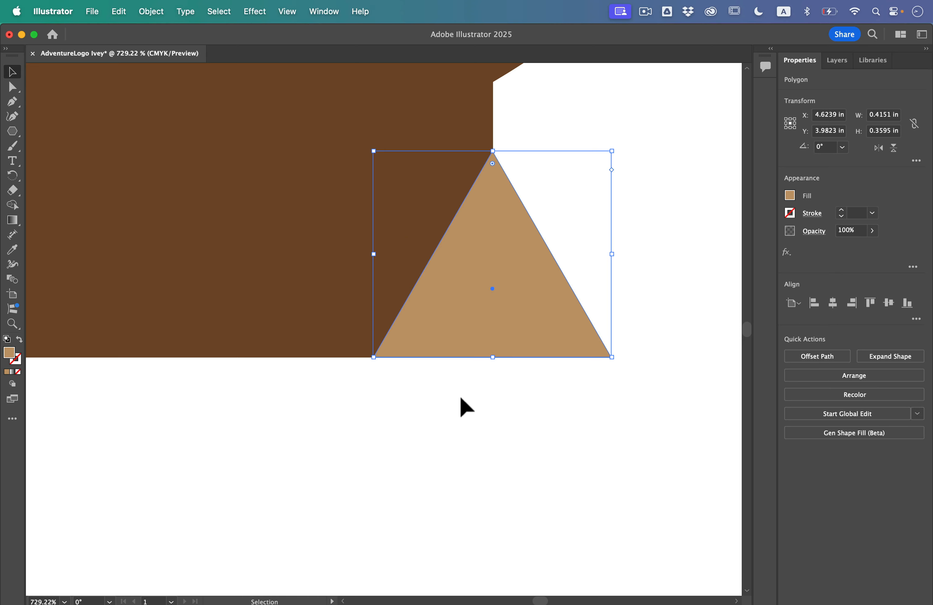
pyautogui.click(479, 385)
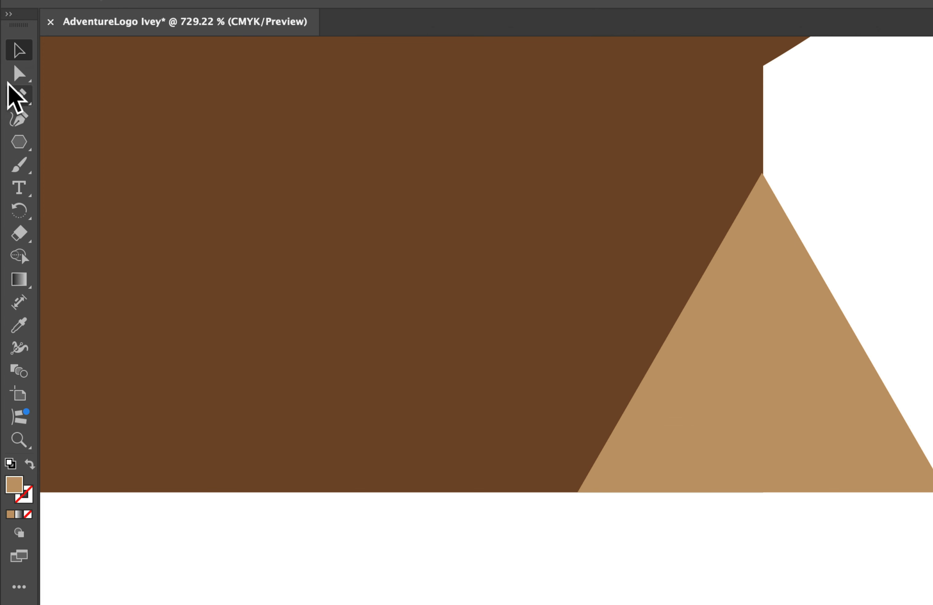
# Round only the triangle's lower-right corner to a radius of about 0.087 in and deselect it.
pyautogui.click(12, 87)
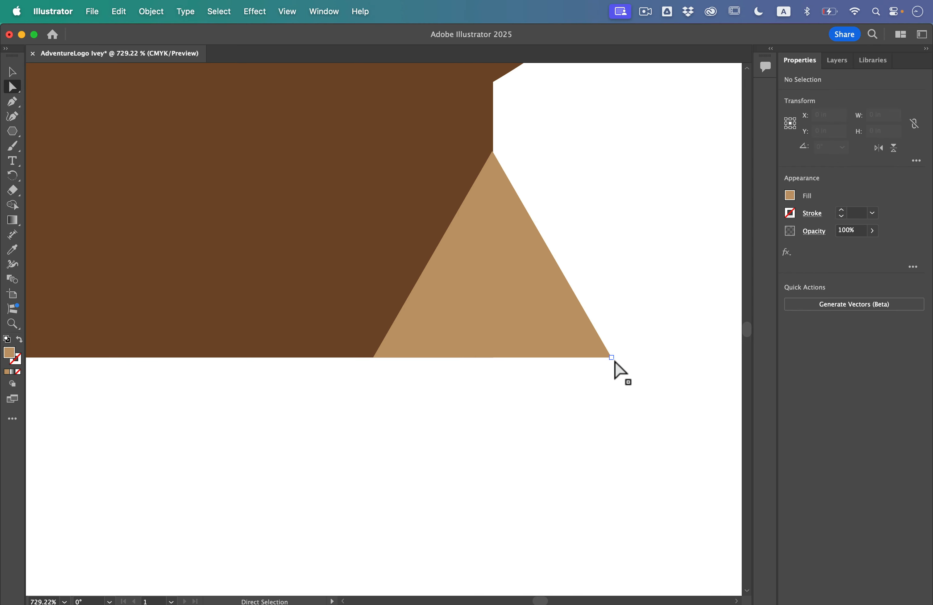
pyautogui.click(612, 359)
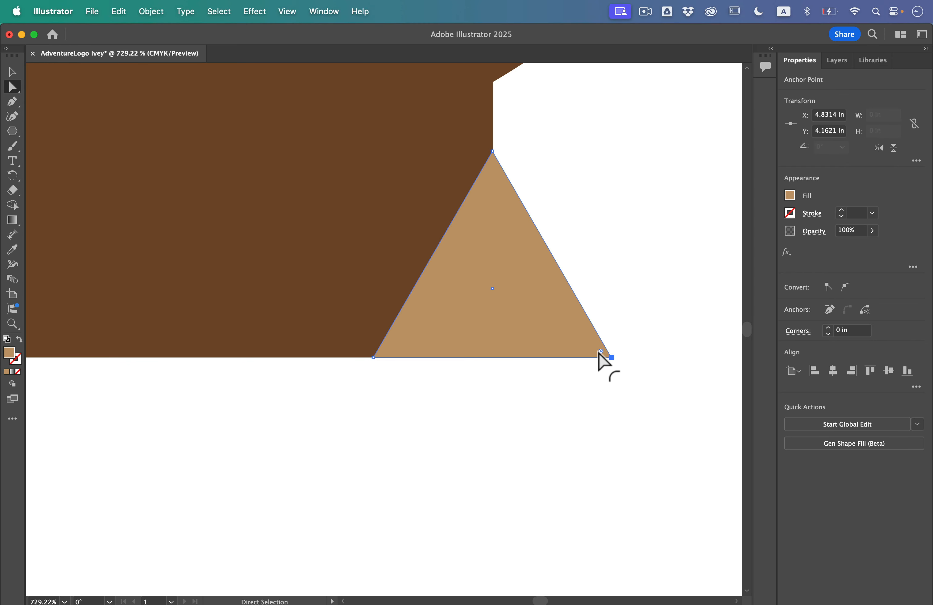
pyautogui.moveTo(599, 353); pyautogui.dragTo(526, 307)
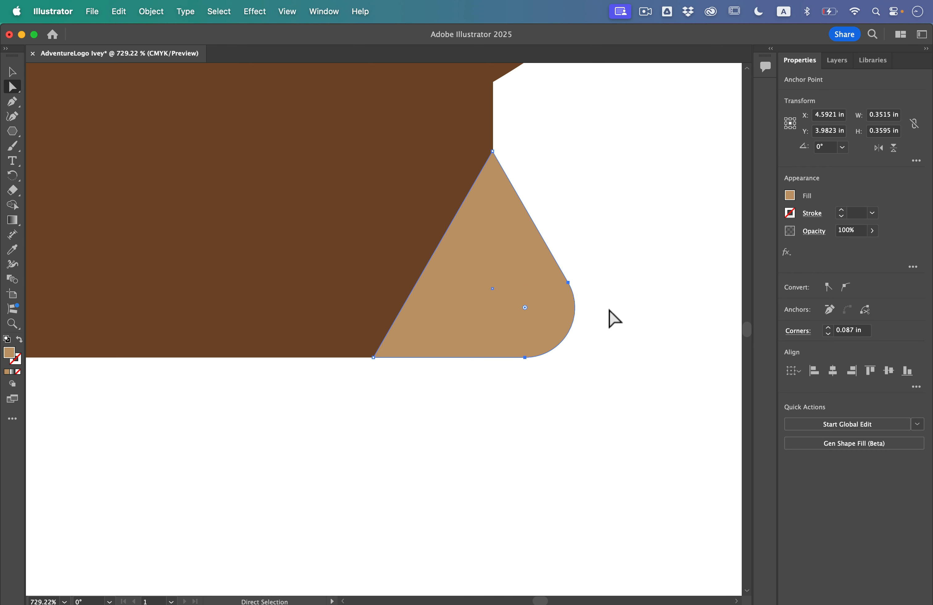
pyautogui.click(598, 390)
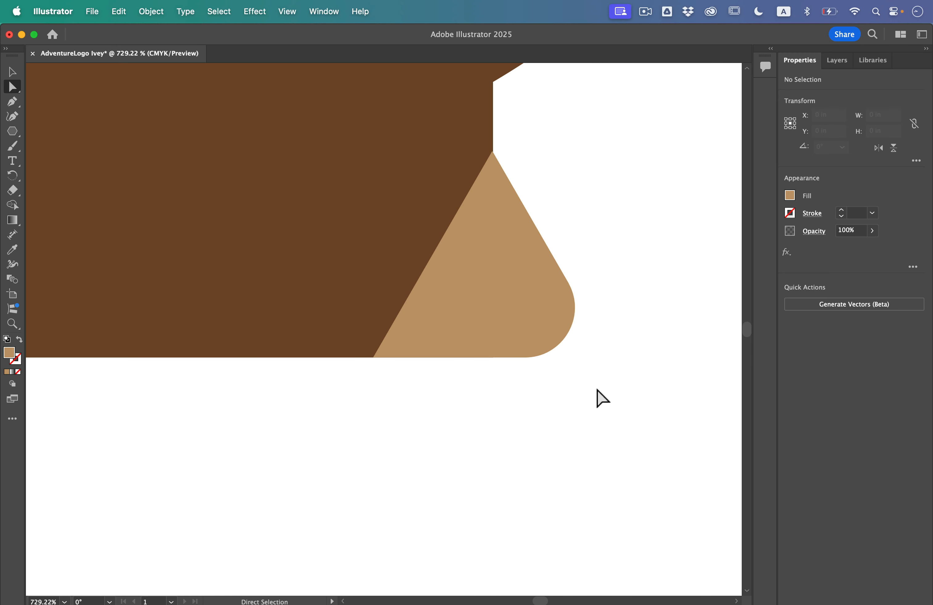
pyautogui.scroll(-5, 601, 398)
pyautogui.scroll(2, 600, 398)
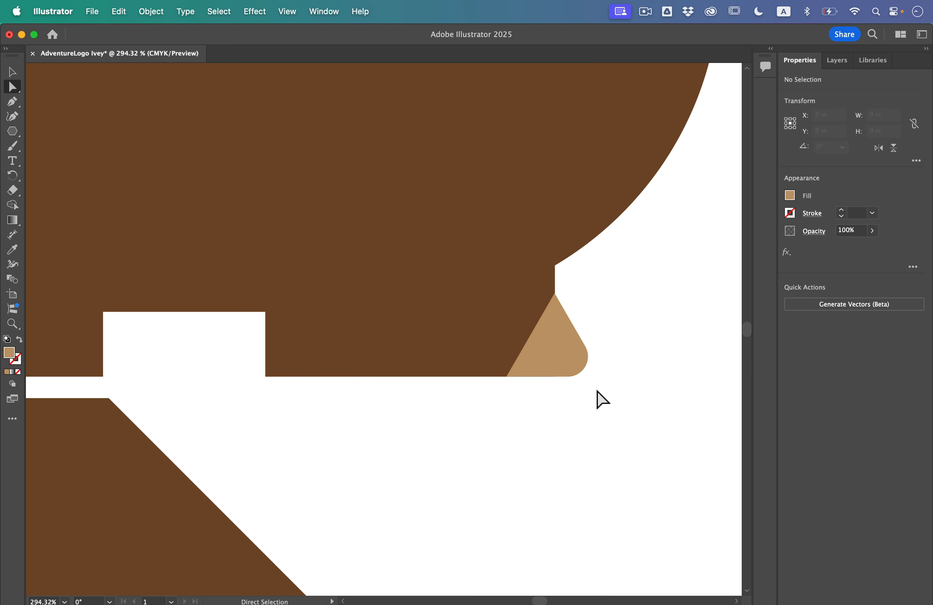
# Copy the rounded triangle, paste it in front, and move the duplicate to the left leg's lower front corner.
pyautogui.press('v')
pyautogui.click(550, 335)
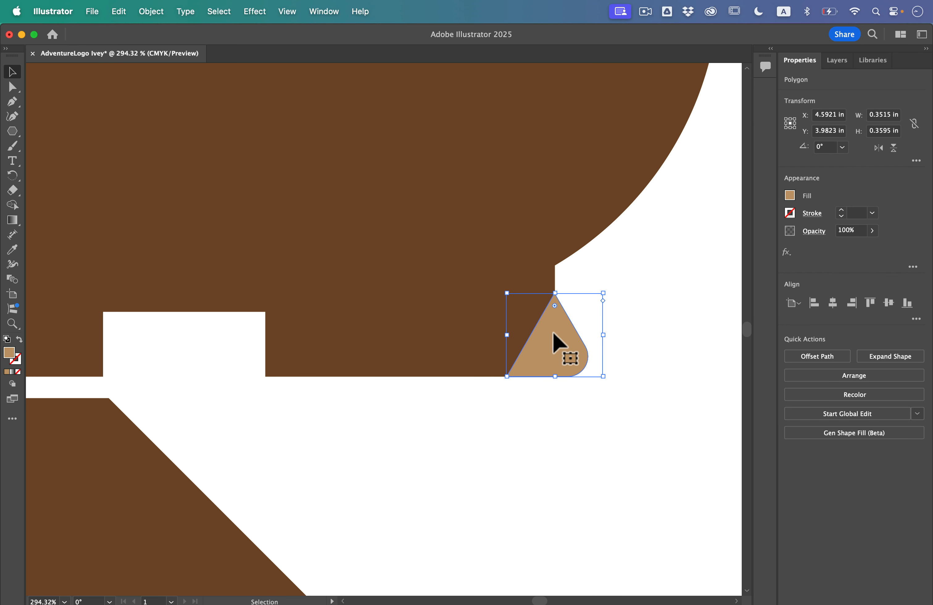
pyautogui.click(119, 11)
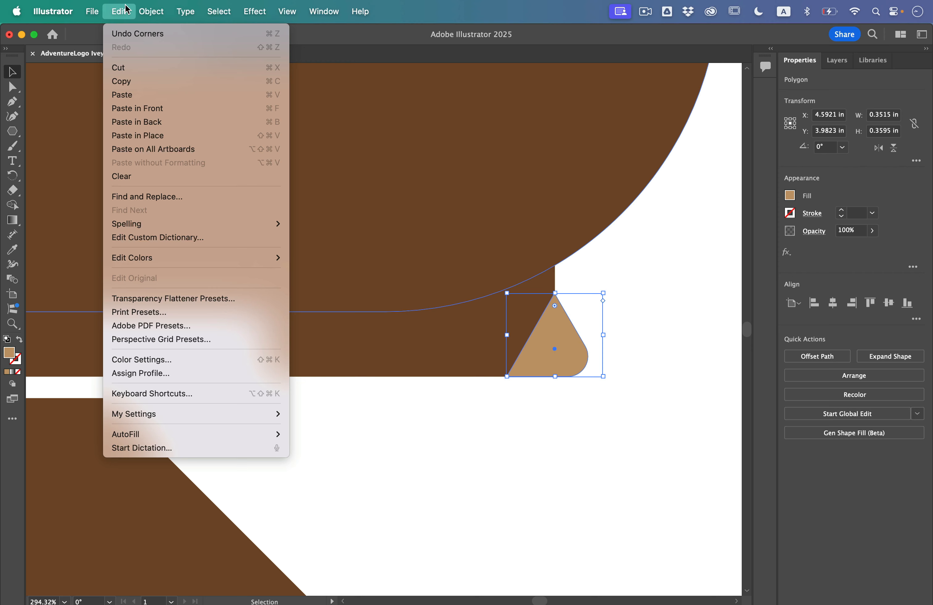
pyautogui.click(124, 81)
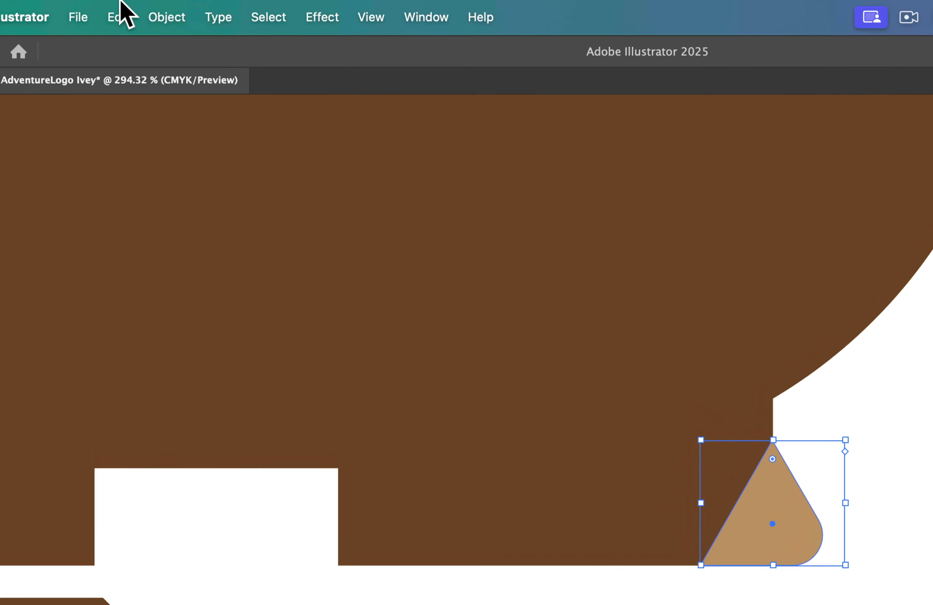
pyautogui.click(120, 9)
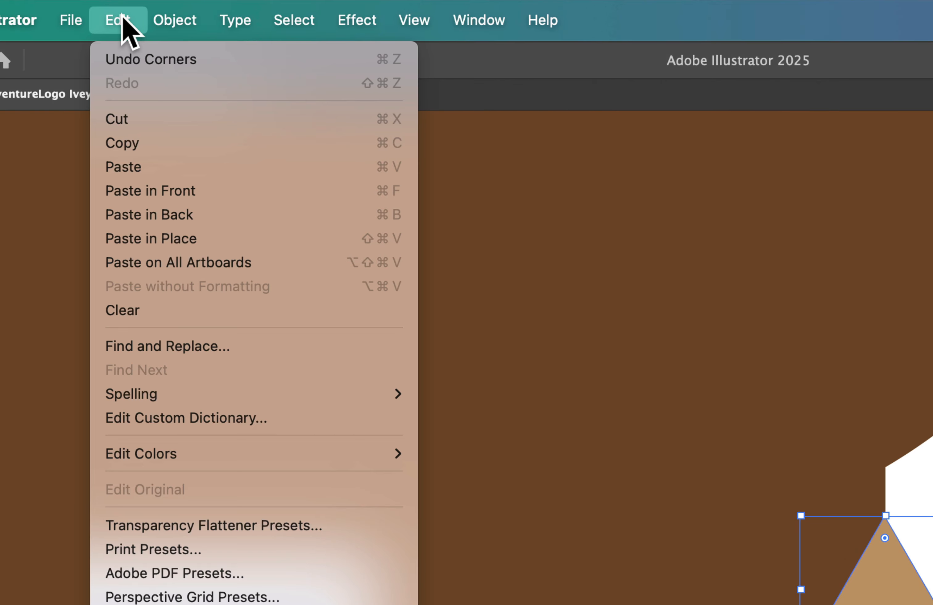
pyautogui.click(145, 193)
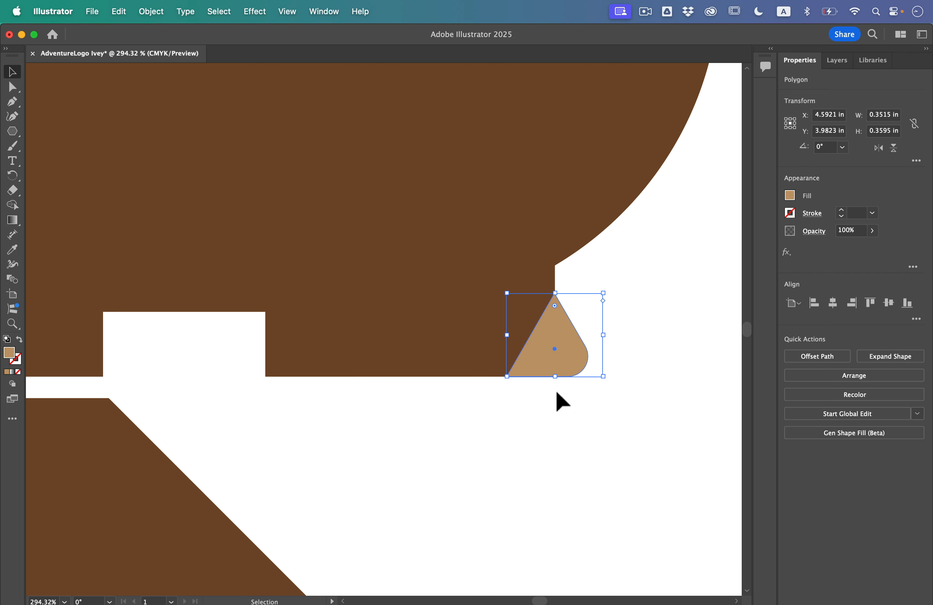
pyautogui.moveTo(562, 338); pyautogui.dragTo(115, 362)
pyautogui.click(188, 402)
pyautogui.press('super+minus')
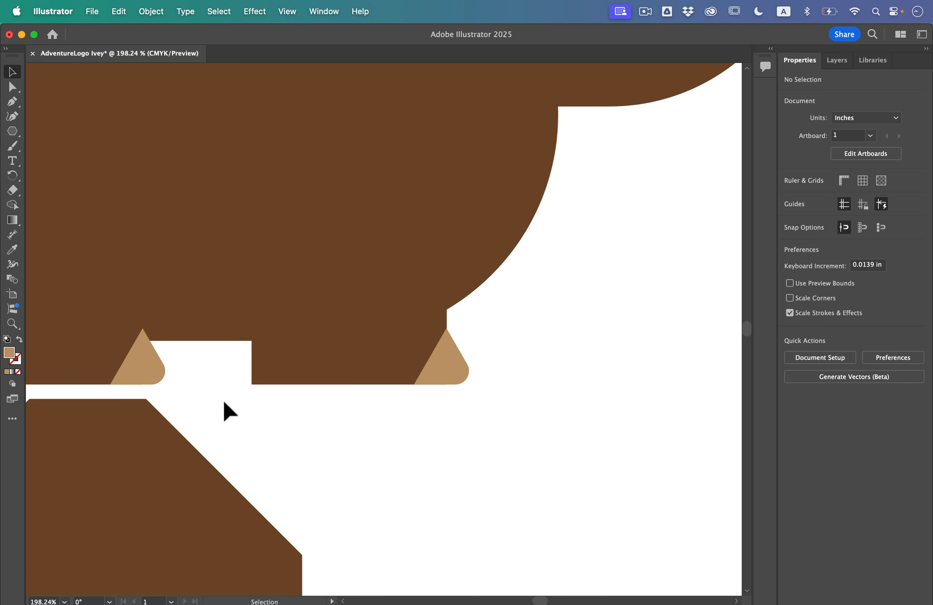
pyautogui.press('super+minus')
pyautogui.press('super+0')
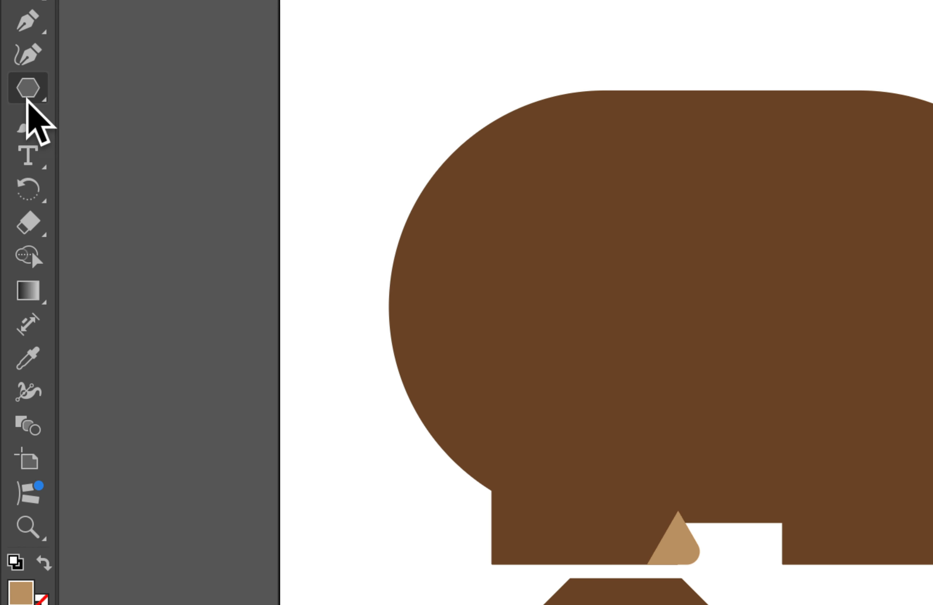
# Draw an upright eight-pointed star about 1.46 in wide with short points in the blank area below the head.
pyautogui.moveTo(27, 99); pyautogui.dragTo(155, 183)
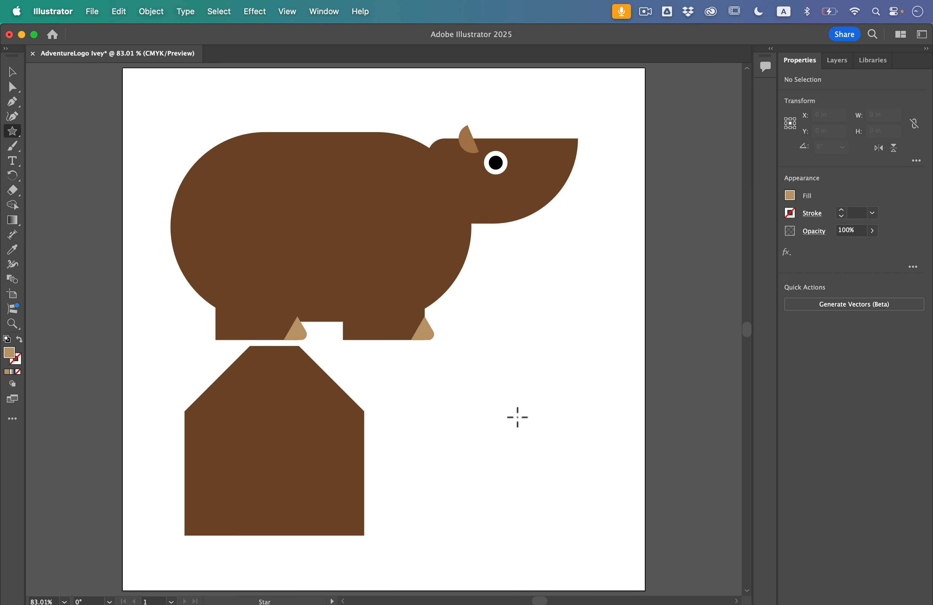
pyautogui.moveTo(519, 355); pyautogui.dragTo(561, 411)
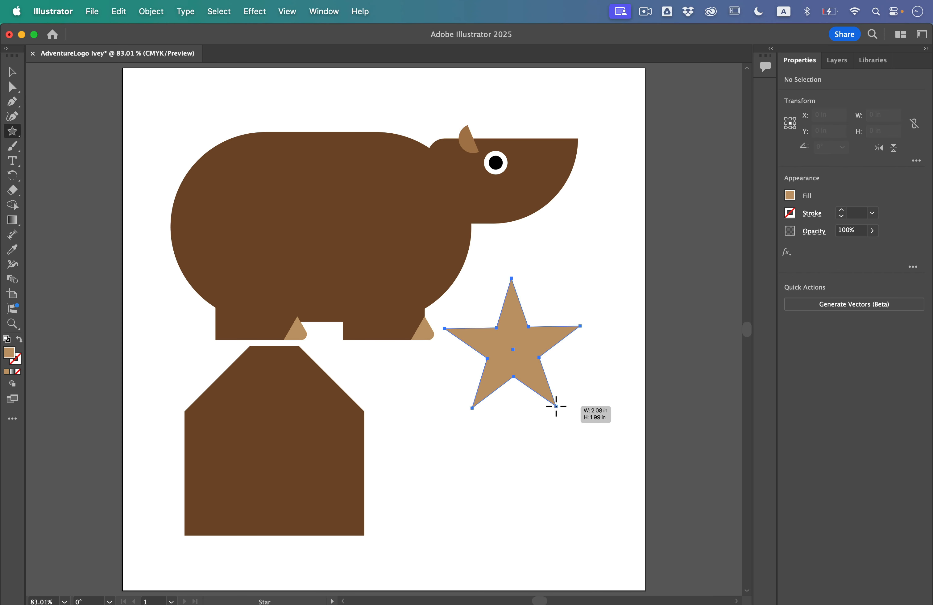
pyautogui.press('Up')
pyautogui.press('Up')
pyautogui.press('Up')
pyautogui.moveTo(556, 406); pyautogui.dragTo(556, 406)
pyautogui.press('Up')
pyautogui.press('Up')
pyautogui.press('Down')
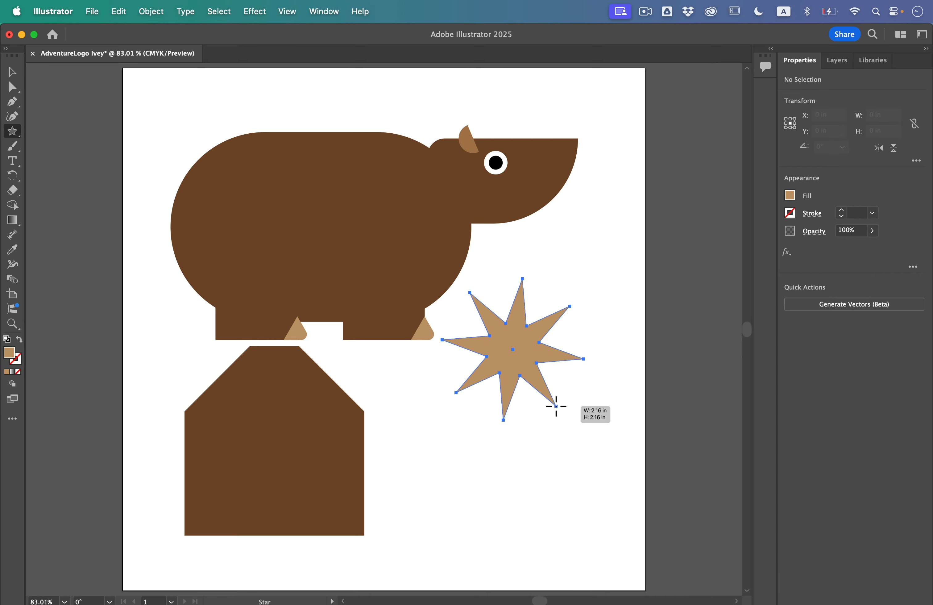
pyautogui.moveTo(556, 406)
pyautogui.mouseDown()
pyautogui.moveTo(542, 388)
pyautogui.moveTo(564, 429)
pyautogui.moveTo(539, 392)
pyautogui.moveTo(549, 395)
pyautogui.mouseUp()
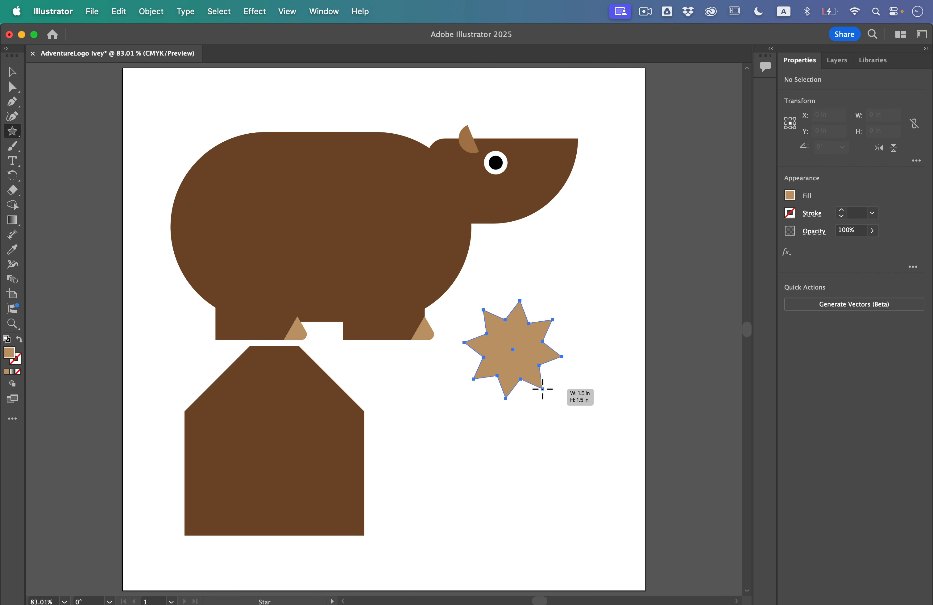
pyautogui.moveTo(543, 389); pyautogui.dragTo(547, 394)
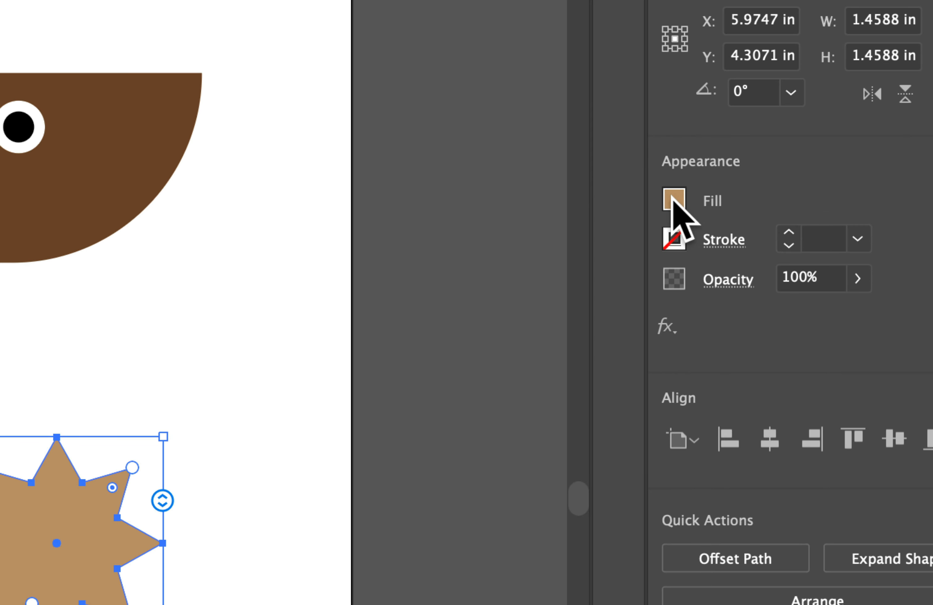
# Fill the star with the body's dark brown and place it, scaled to about 0.73 in wide, over the body's upper-left edge.
pyautogui.click(674, 199)
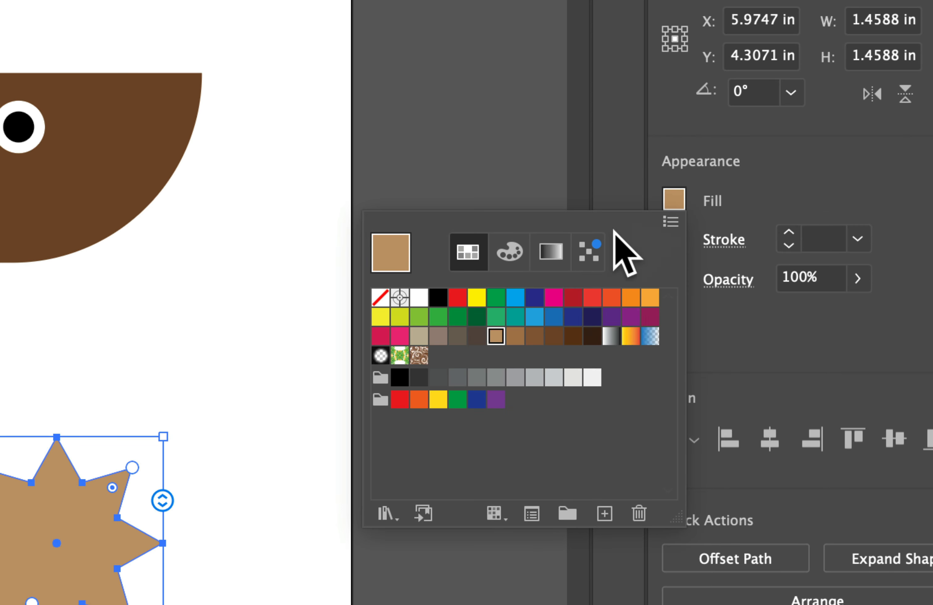
pyautogui.click(554, 336)
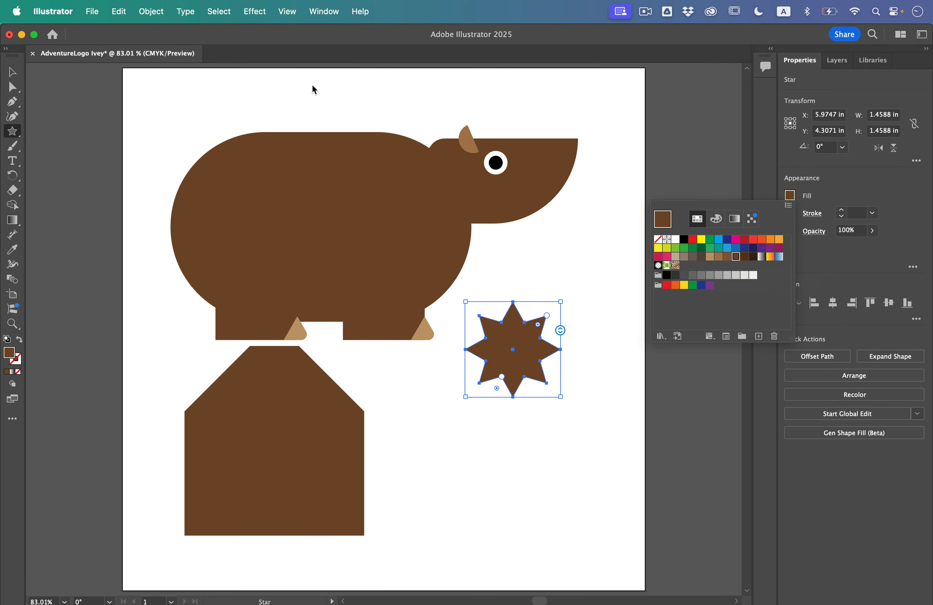
pyautogui.click(11, 72)
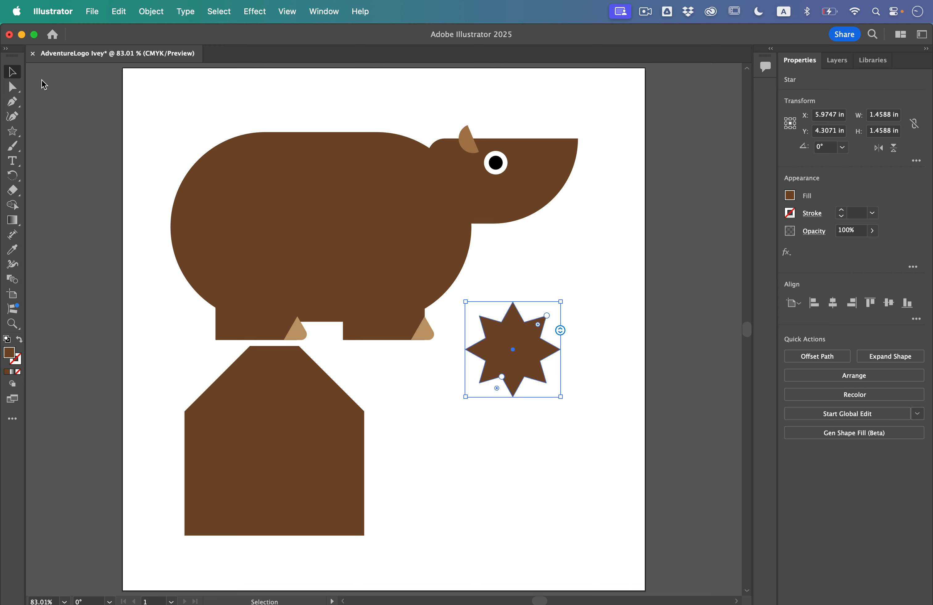
pyautogui.moveTo(535, 348); pyautogui.dragTo(203, 131)
pyautogui.moveTo(151, 97); pyautogui.dragTo(191, 144)
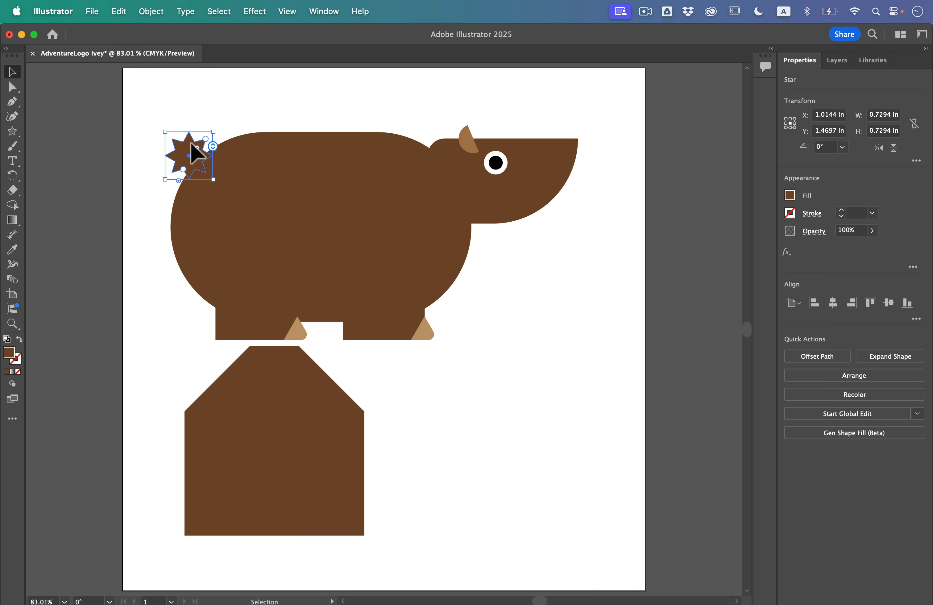
# Nudge the star tail slightly right and down against the body's upper-left edge and deselect it.
pyautogui.press('Right')
pyautogui.press('Right')
pyautogui.press('Down')
pyautogui.click(100, 124)
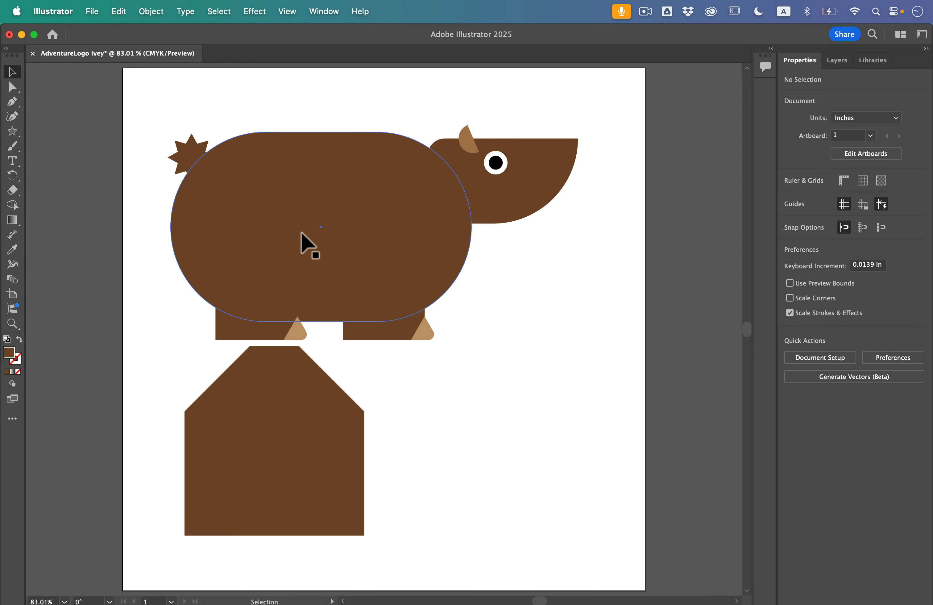
pyautogui.click(214, 166)
pyautogui.click(185, 154)
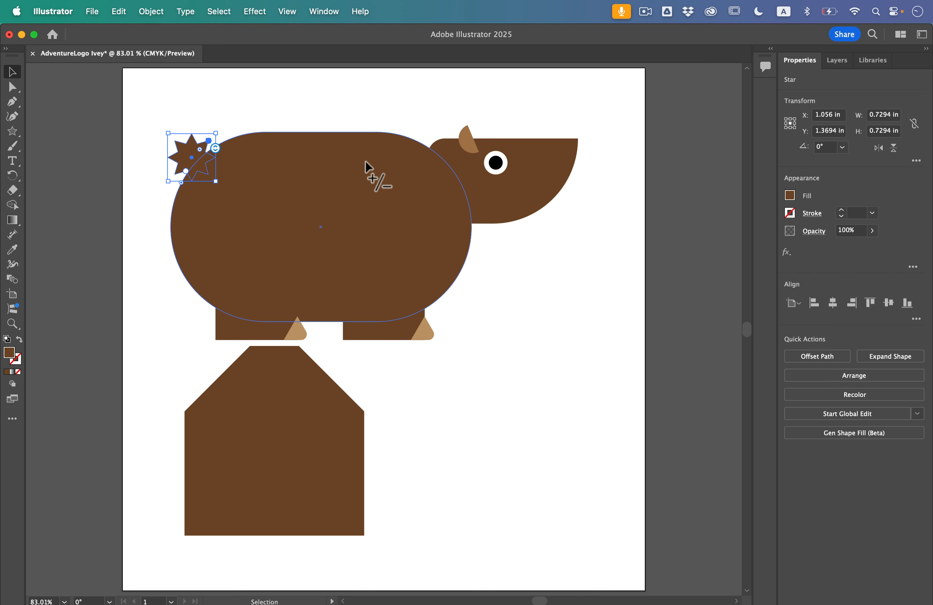
pyautogui.click(409, 187)
# Select the bear's head shape and switch it to Draw Inside mode.
pyautogui.click(536, 183)
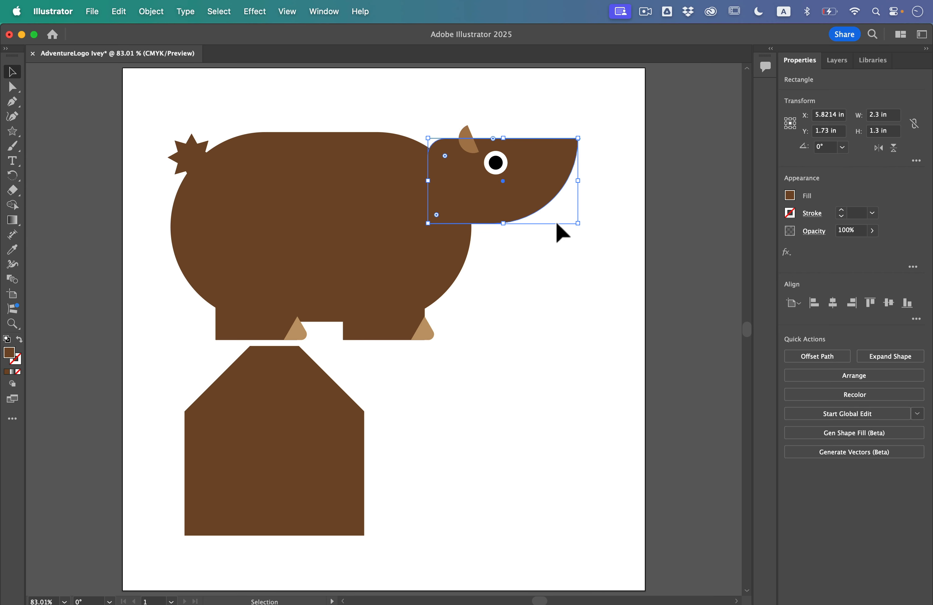
pyautogui.scroll(3, 569, 111)
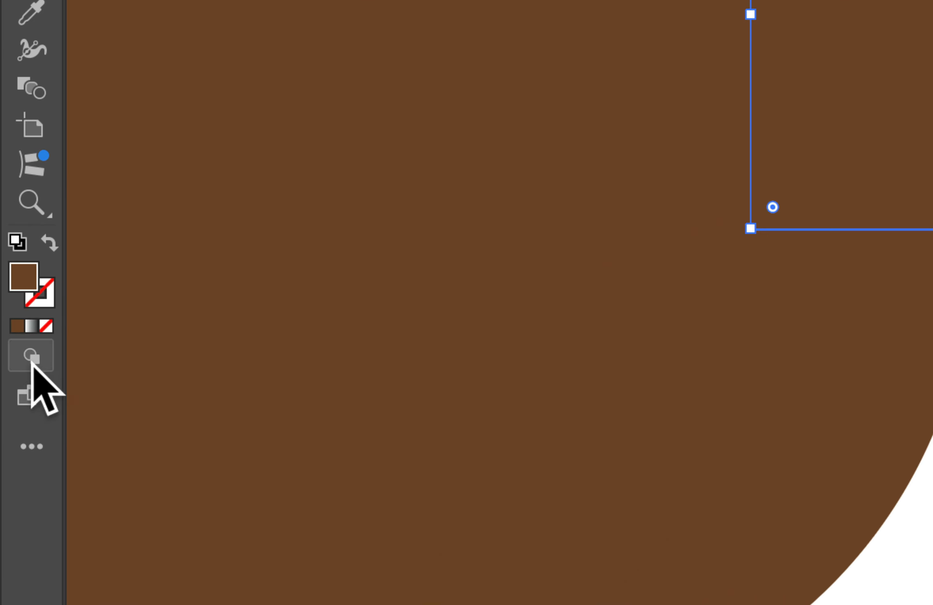
pyautogui.click(35, 355)
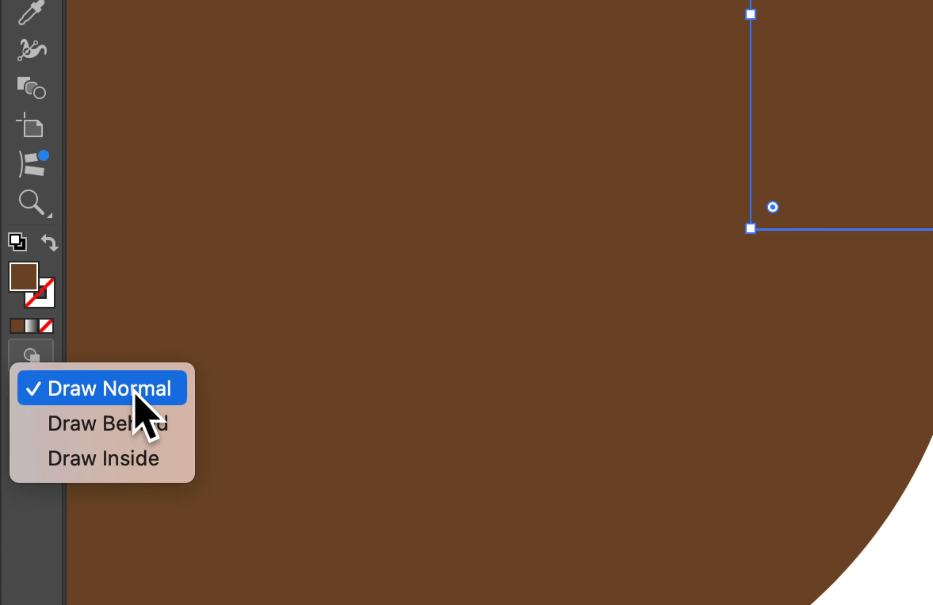
pyautogui.click(108, 456)
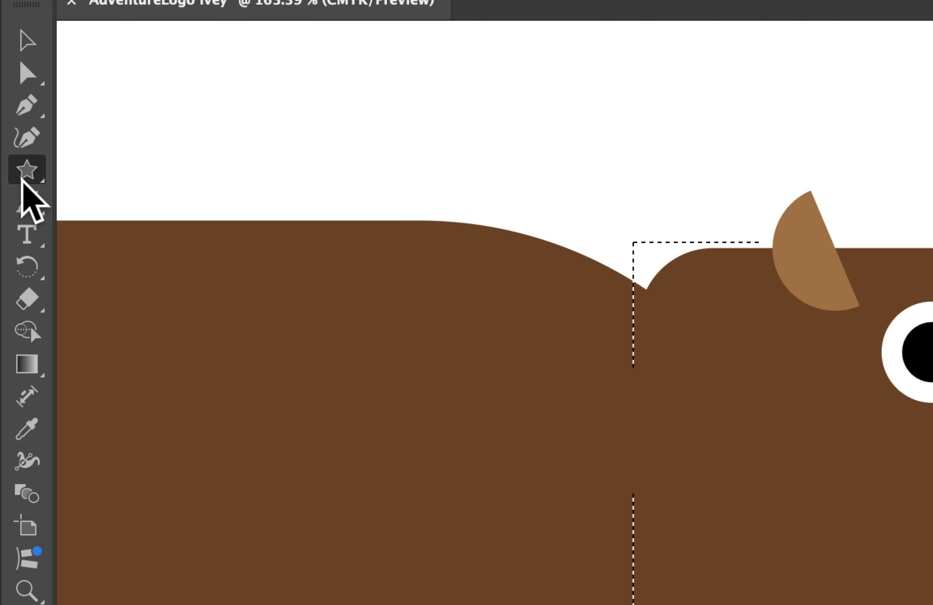
# Draw a black circle about 1.04 in wide inside the head, overlapping the upper tip of the snout, with the Ellipse tool.
pyautogui.click(10, 134)
pyautogui.click(129, 201)
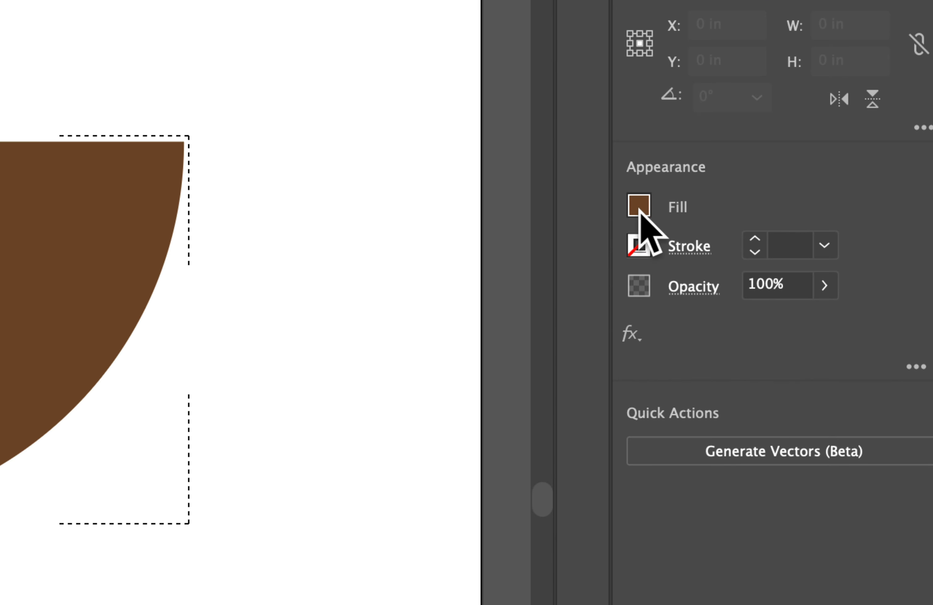
pyautogui.click(790, 196)
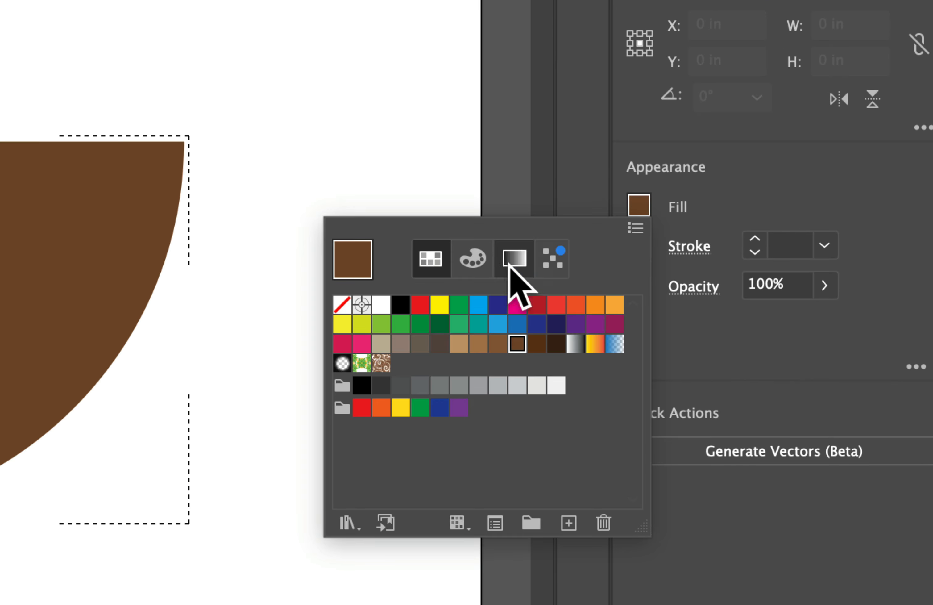
pyautogui.click(400, 304)
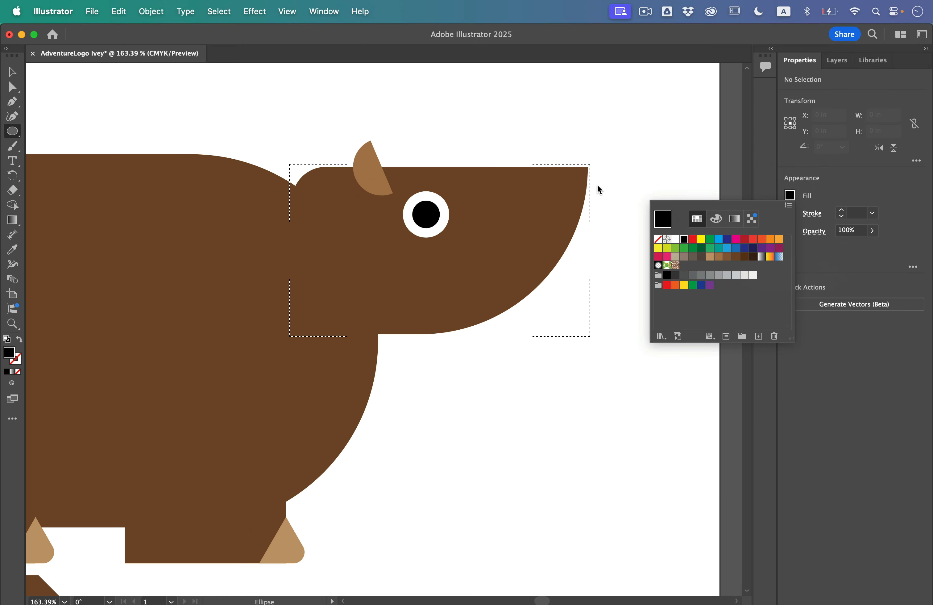
pyautogui.click(597, 186)
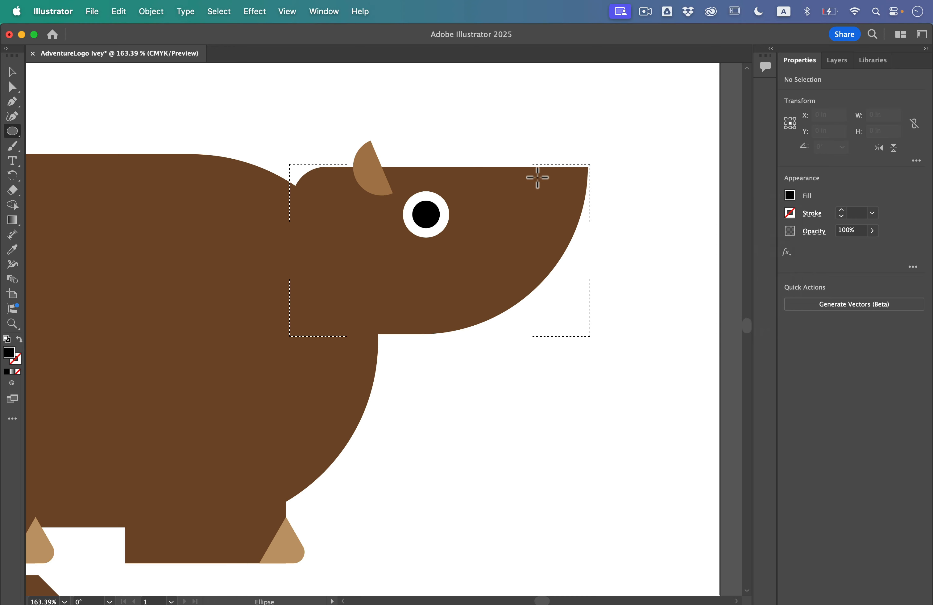
pyautogui.moveTo(515, 146)
pyautogui.mouseDown()
pyautogui.moveTo(611, 238)
pyautogui.moveTo(625, 271)
pyautogui.moveTo(619, 262)
pyautogui.mouseUp()
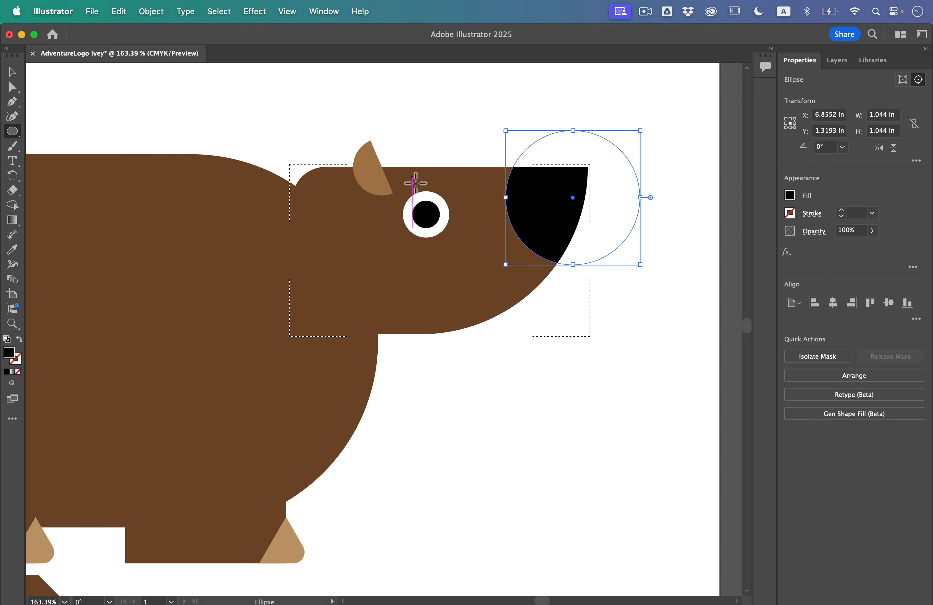
# Scale the black nose circle down, position it at the snout's upper tip, and deselect it.
pyautogui.click(10, 77)
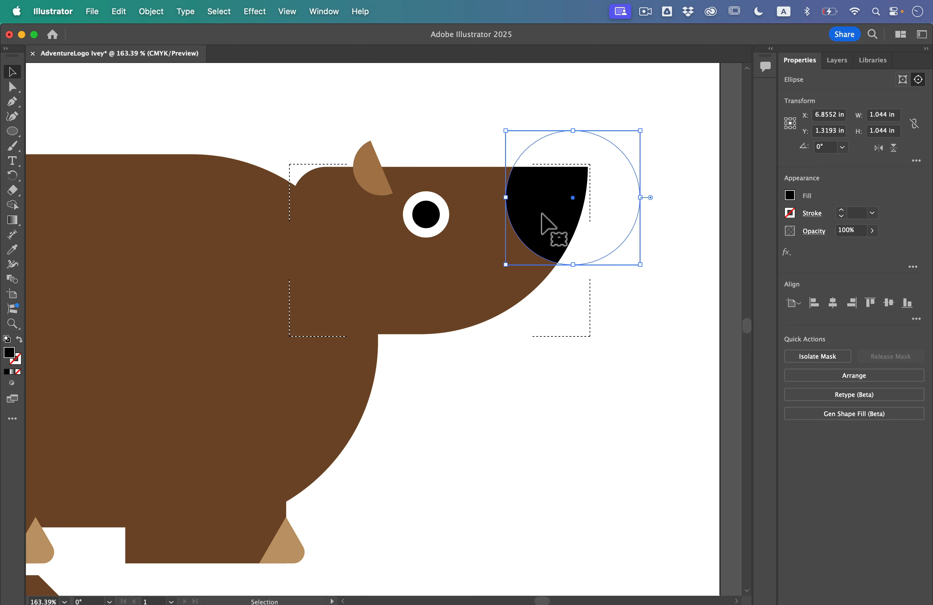
pyautogui.moveTo(541, 217)
pyautogui.mouseDown()
pyautogui.moveTo(506, 213)
pyautogui.moveTo(554, 217)
pyautogui.moveTo(529, 207)
pyautogui.moveTo(537, 214)
pyautogui.mouseUp()
pyautogui.moveTo(643, 138); pyautogui.dragTo(612, 160)
pyautogui.moveTo(564, 209); pyautogui.dragTo(554, 187)
pyautogui.click(516, 269)
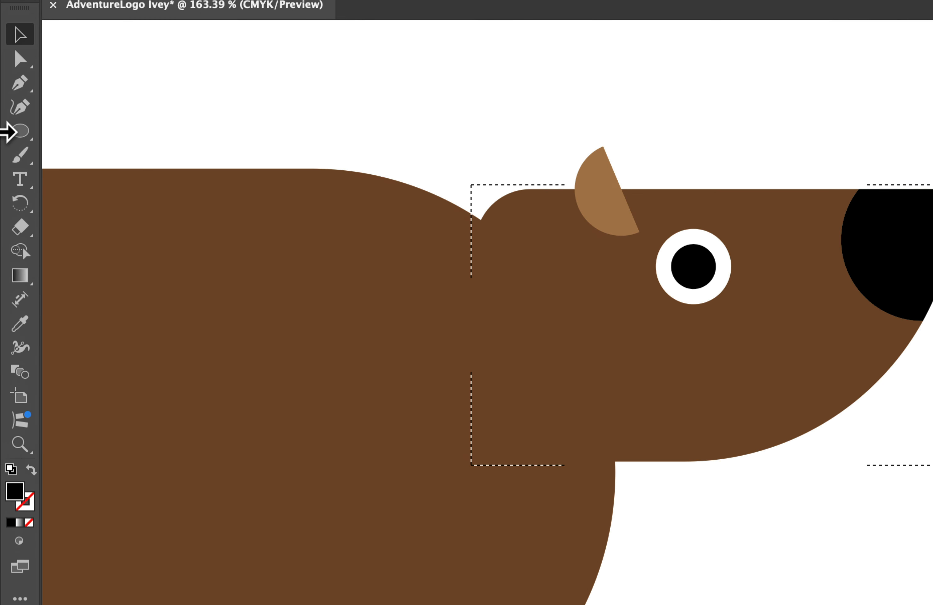
# Draw a slanted mouth line about 0.65 in wide inside the lower snout, with no fill and a 2 pt black stroke.
pyautogui.click(11, 132)
pyautogui.click(96, 227)
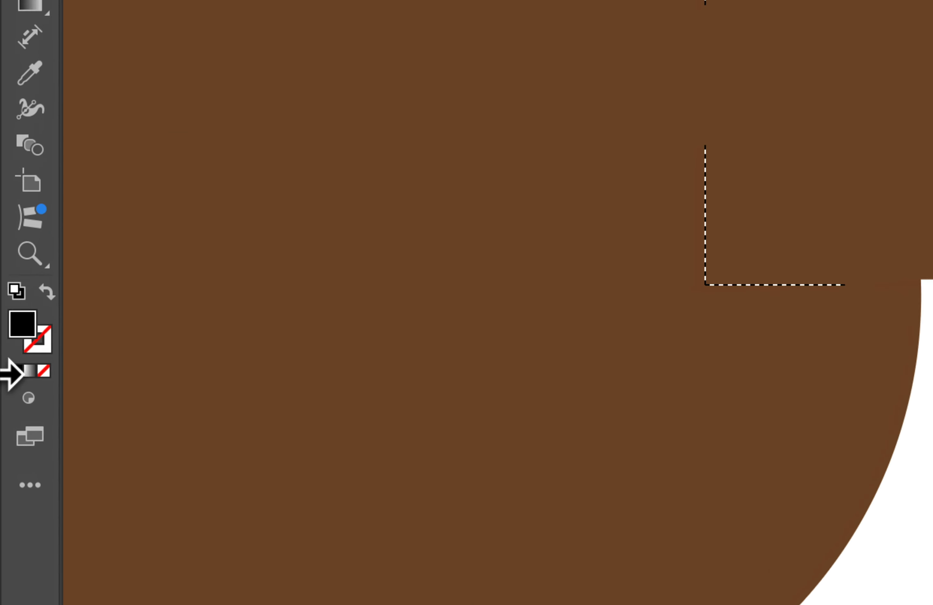
pyautogui.click(20, 339)
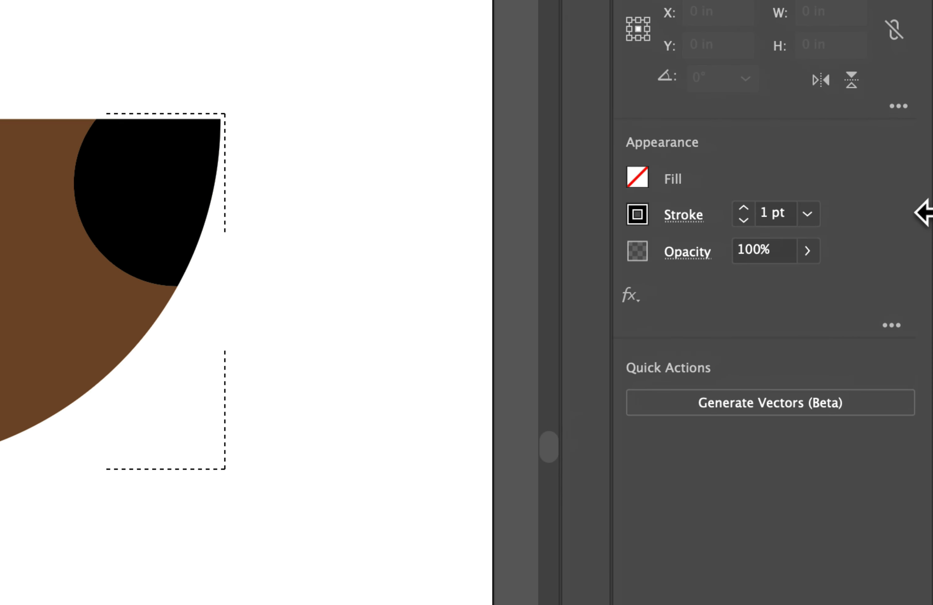
pyautogui.click(841, 209)
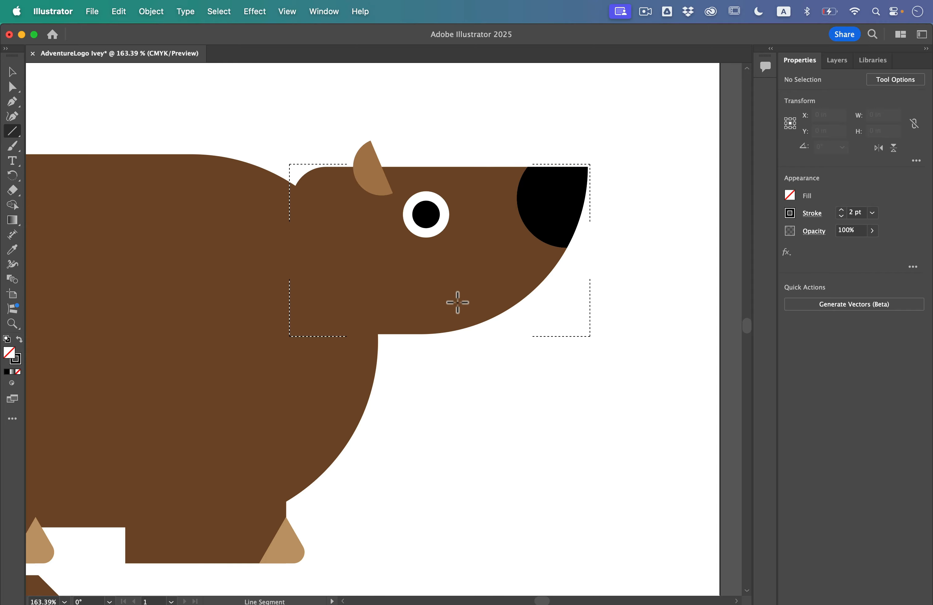
pyautogui.moveTo(454, 282); pyautogui.dragTo(534, 322)
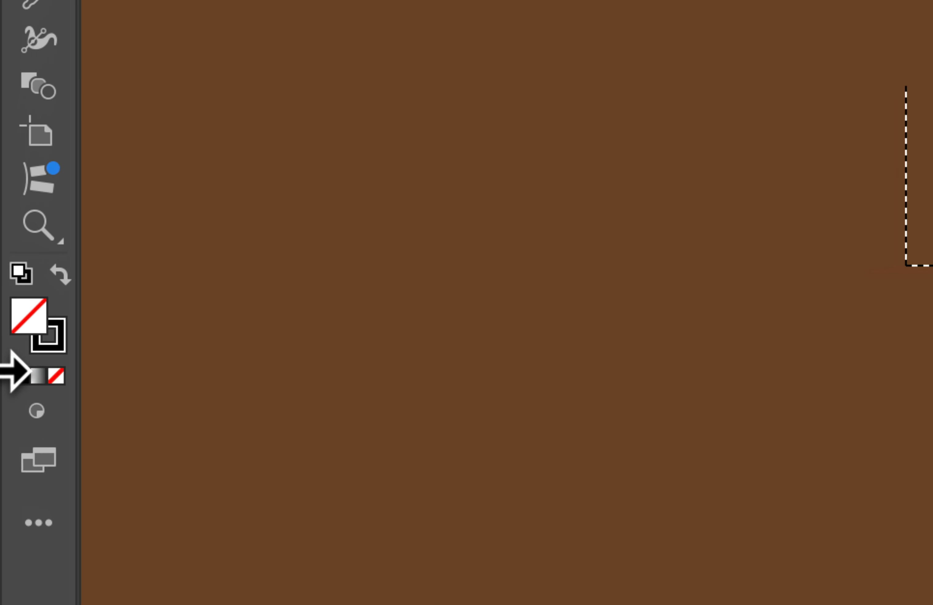
# Return to Draw Normal mode and deselect the mouth line.
pyautogui.click(7, 380)
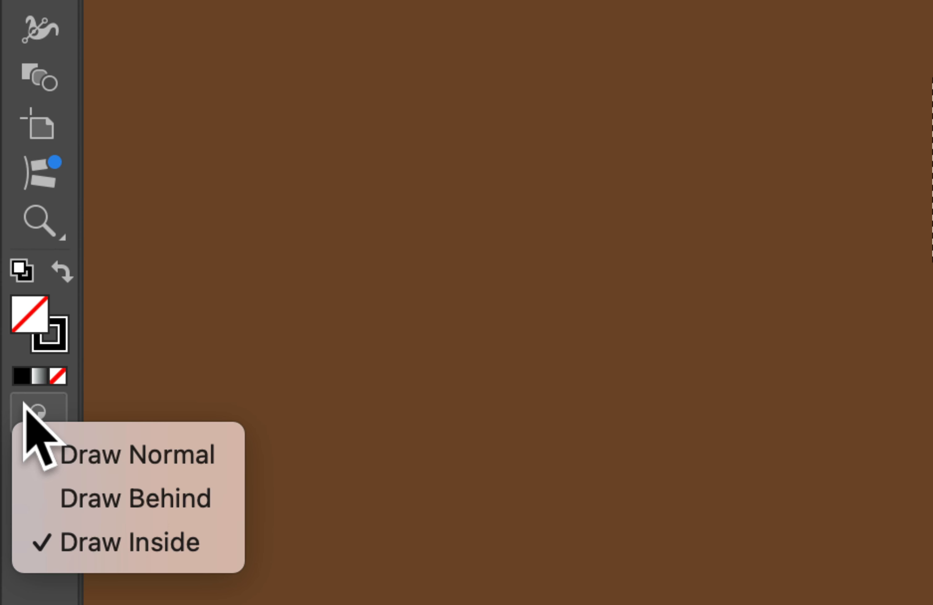
pyautogui.click(82, 454)
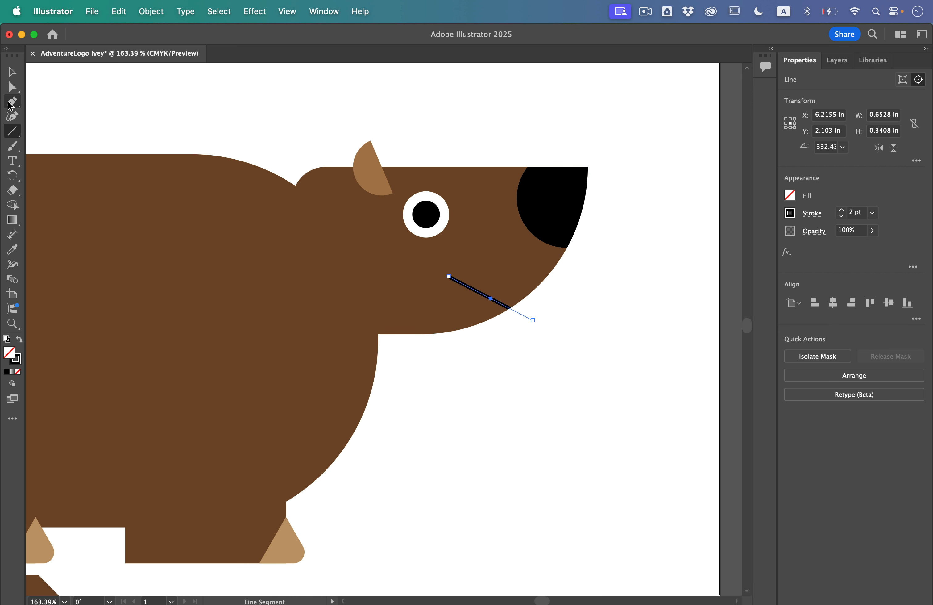
pyautogui.click(13, 72)
pyautogui.click(130, 102)
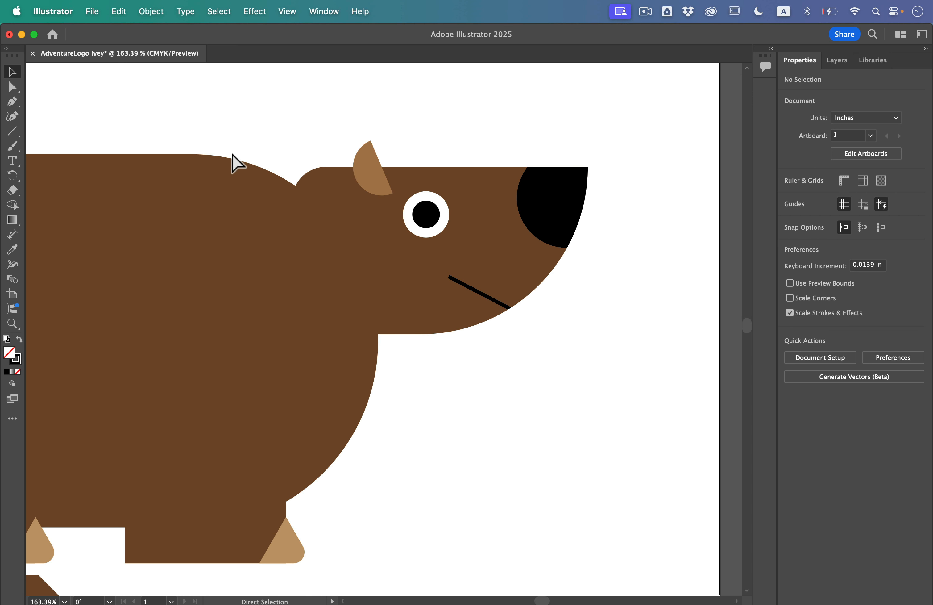
# Fill the large cut-corner shape below the bear with the lighter brown swatch.
pyautogui.press('super+minus')
pyautogui.press('super+minus')
pyautogui.press('super+minus')
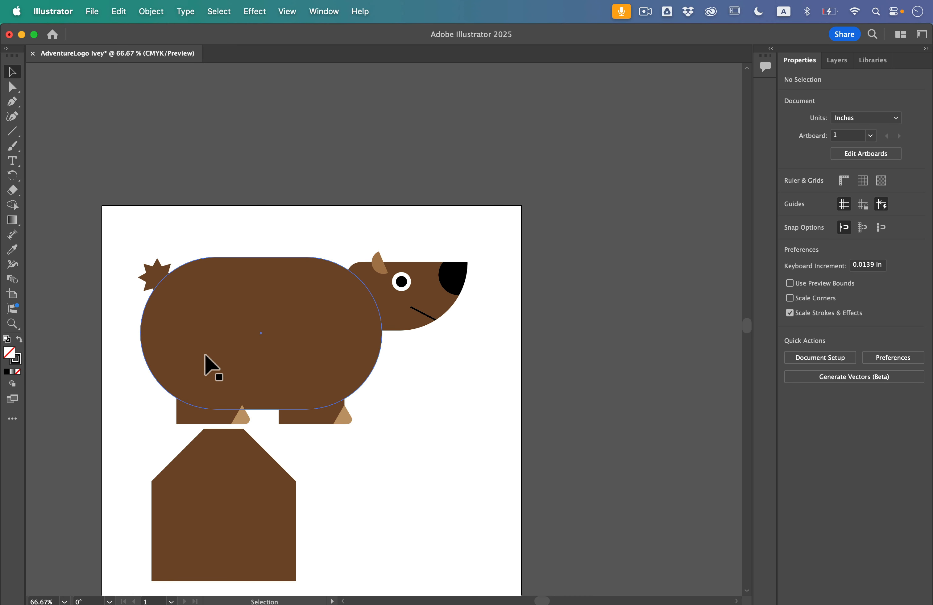
pyautogui.scroll(3, 206, 355)
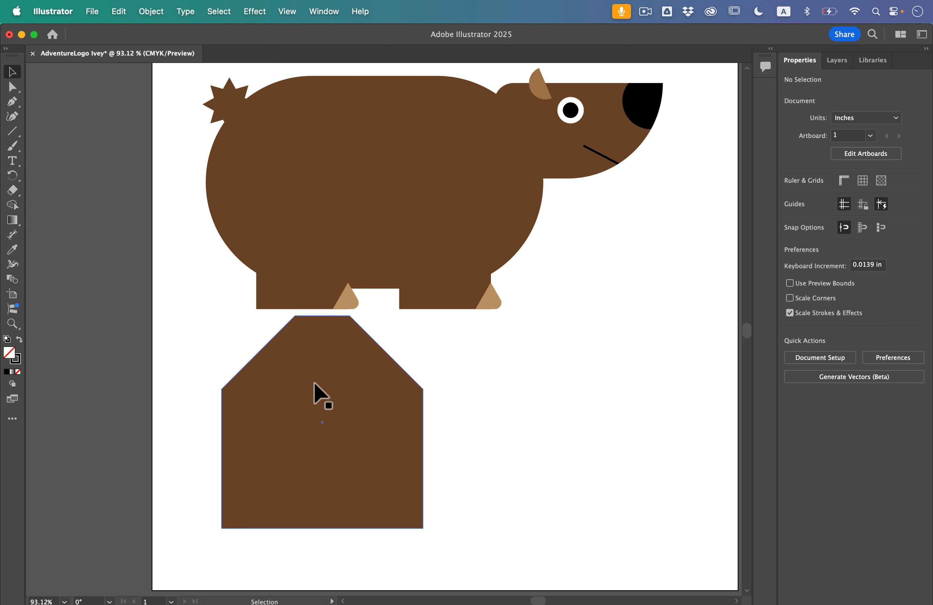
pyautogui.click(307, 388)
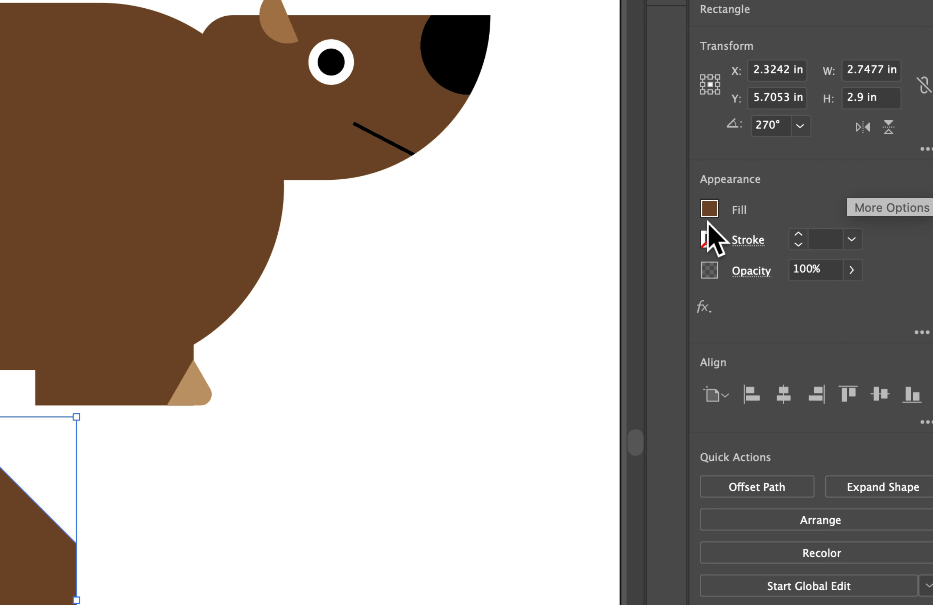
pyautogui.click(789, 195)
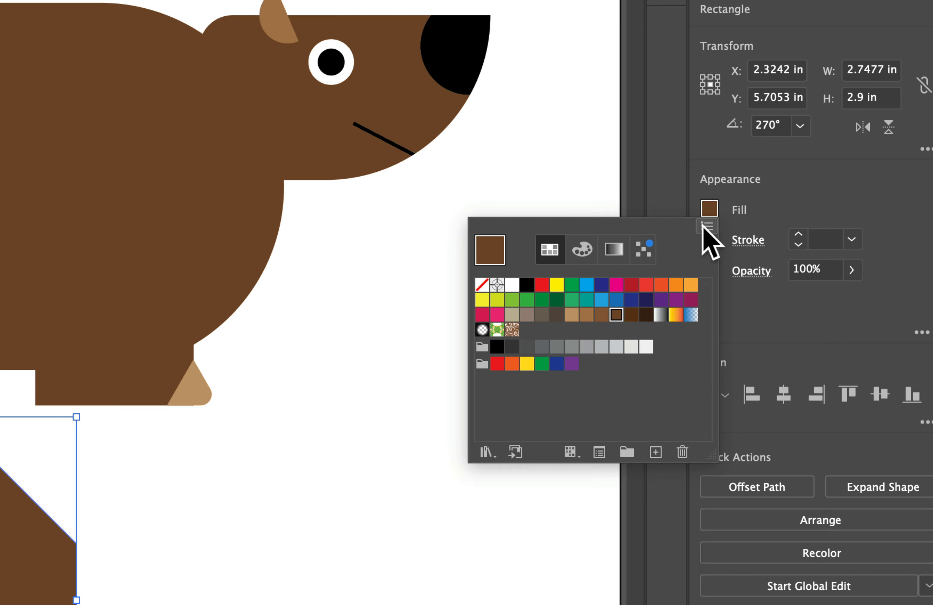
pyautogui.click(586, 315)
pyautogui.click(795, 208)
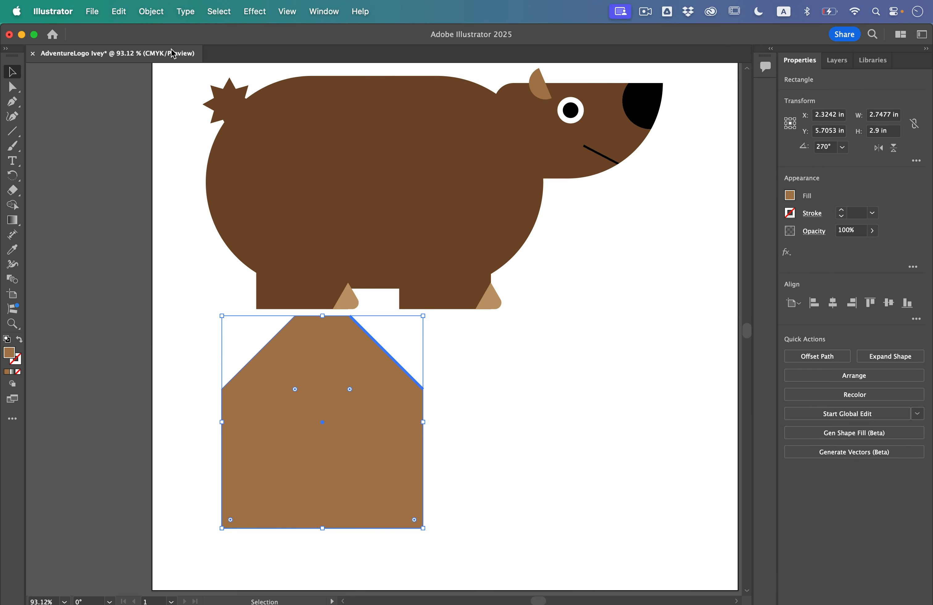
# Cut the light brown cut-corner shape and paste it inside the bear's body using Draw Inside mode.
pyautogui.click(120, 11)
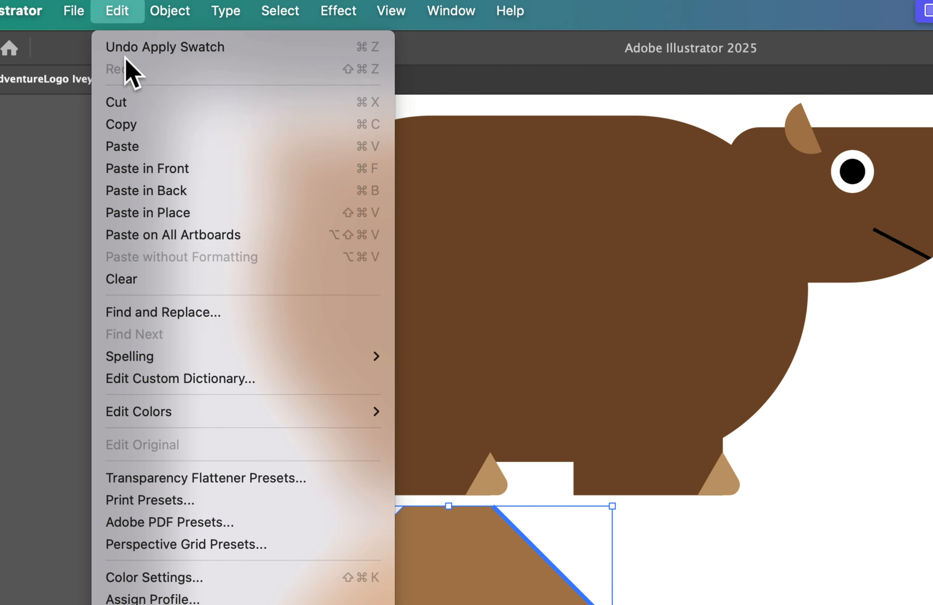
pyautogui.click(142, 102)
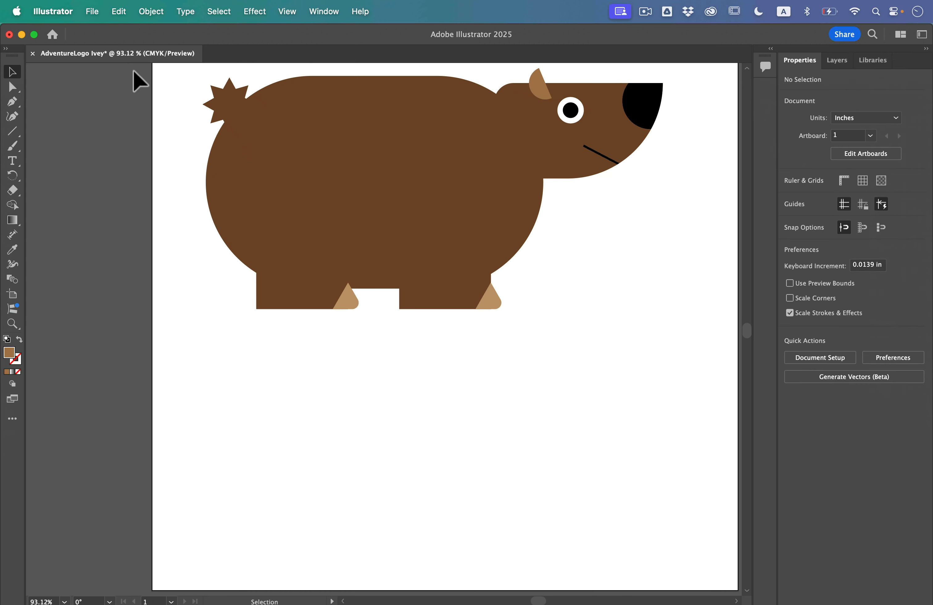
pyautogui.click(309, 128)
pyautogui.scroll(3, 309, 128)
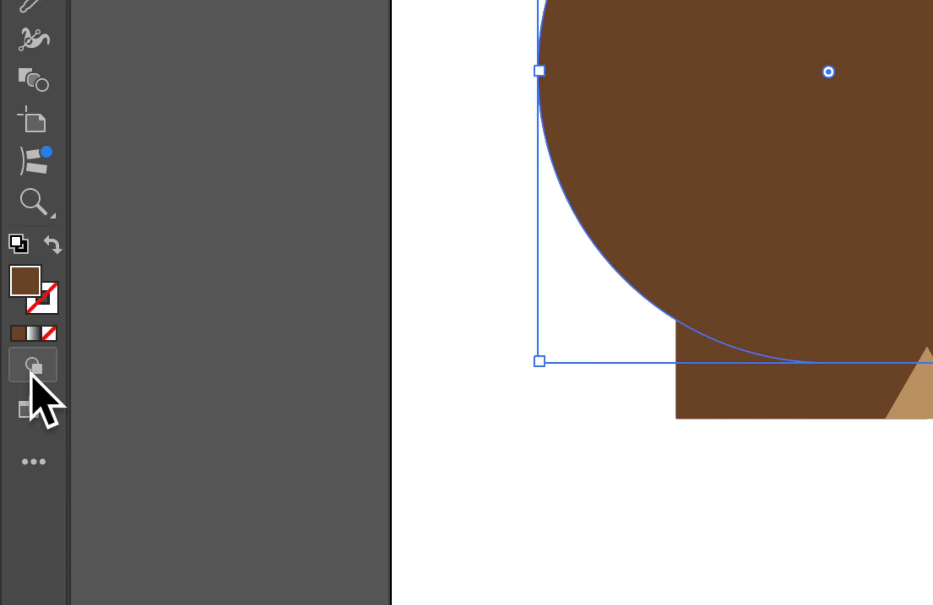
pyautogui.click(11, 384)
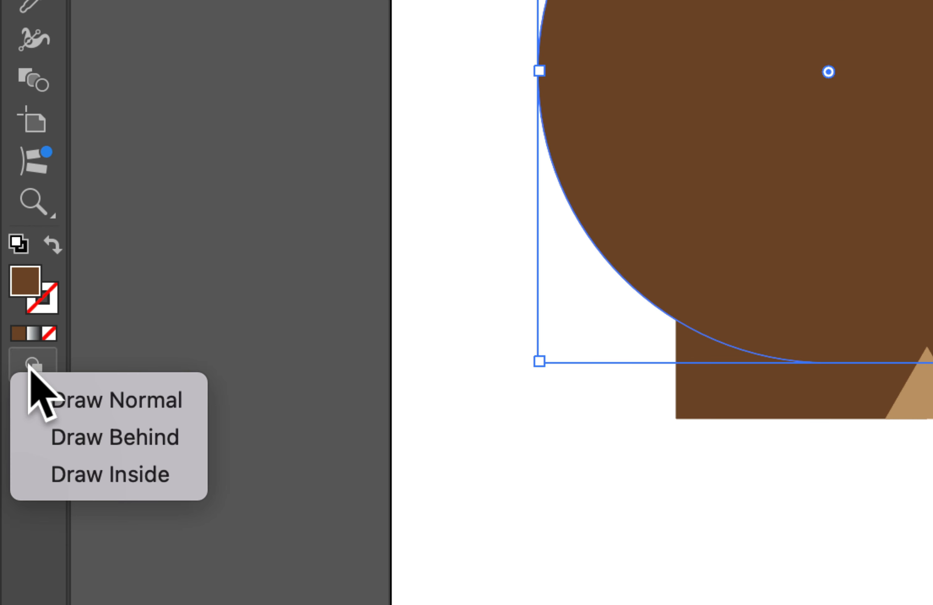
pyautogui.click(131, 476)
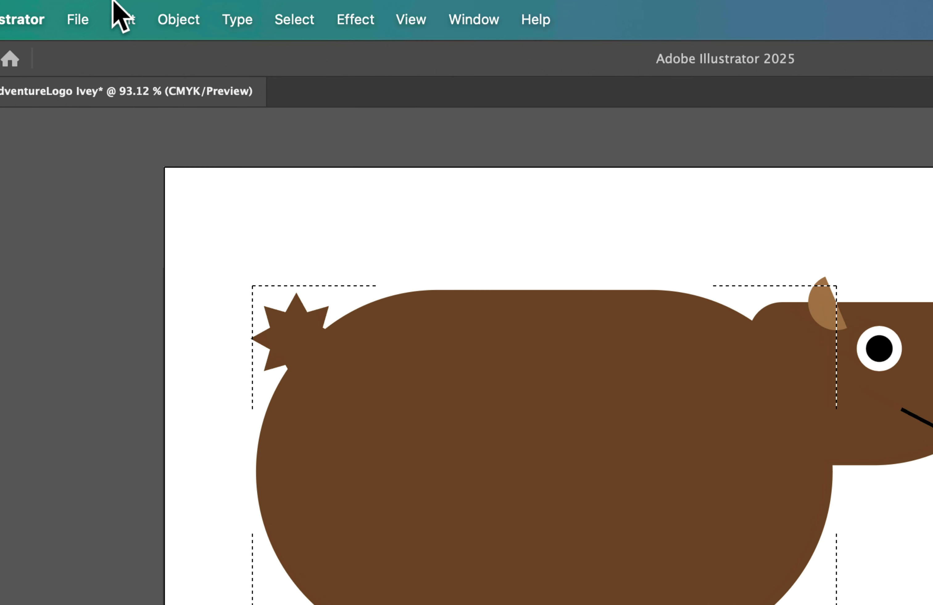
pyautogui.click(116, 9)
pyautogui.click(134, 162)
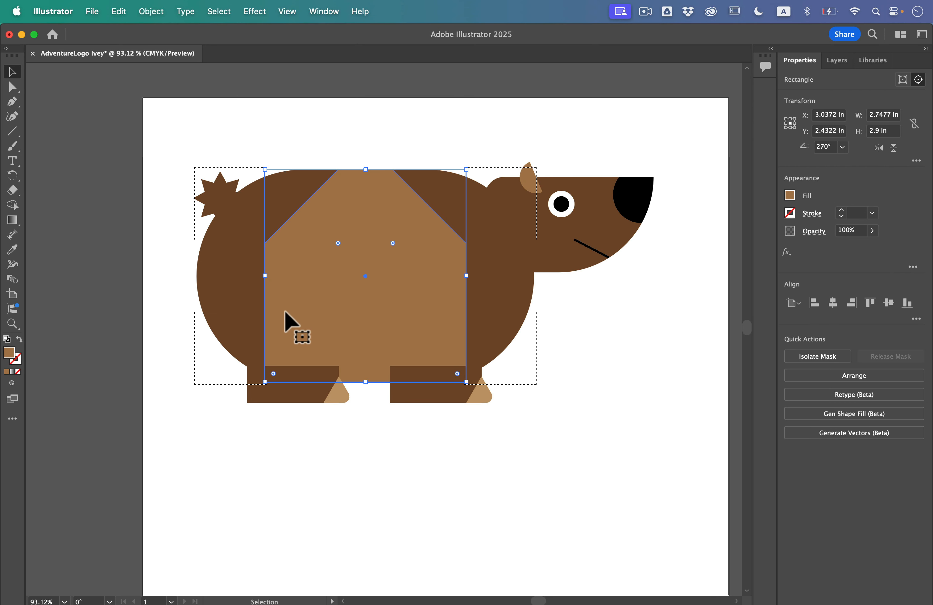
# Move the light brown shape about 0.39 in lower within the body, deselect it, and return to Draw Normal mode.
pyautogui.moveTo(364, 239); pyautogui.dragTo(361, 270)
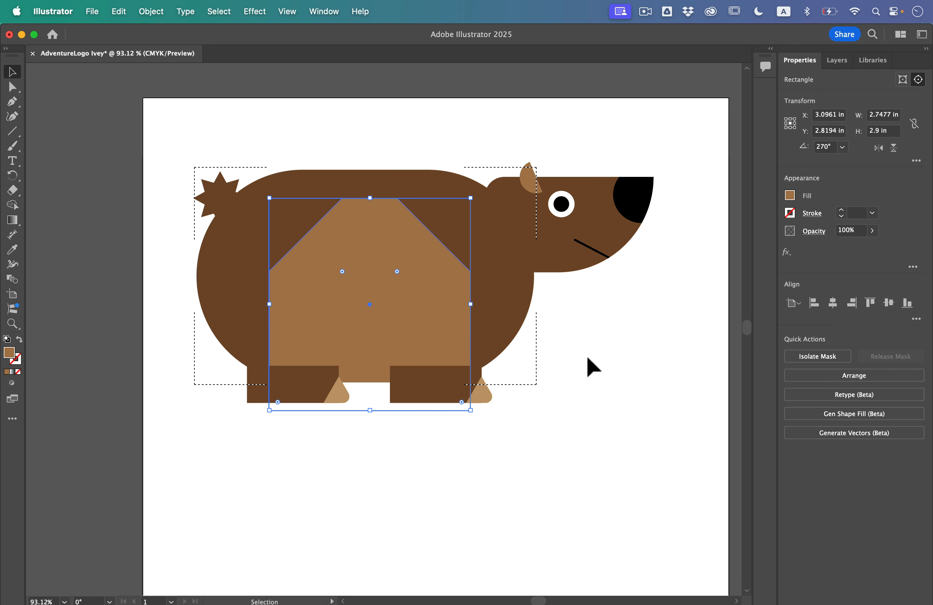
pyautogui.click(151, 352)
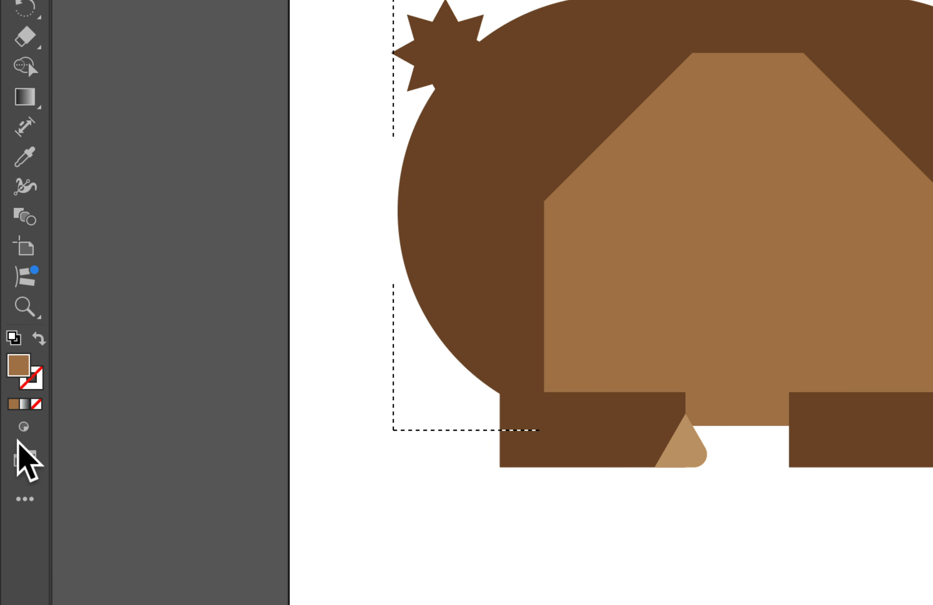
pyautogui.click(12, 383)
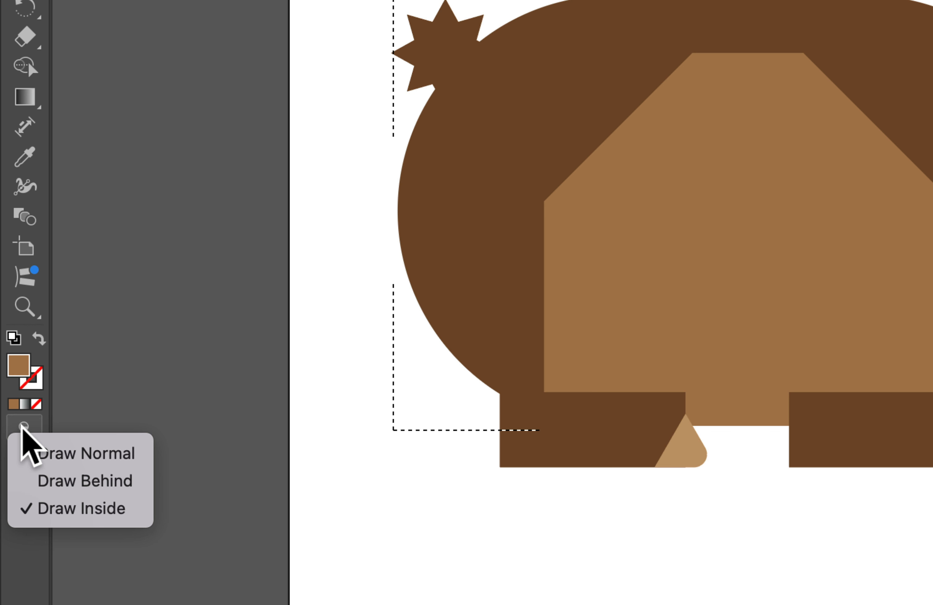
pyautogui.click(55, 452)
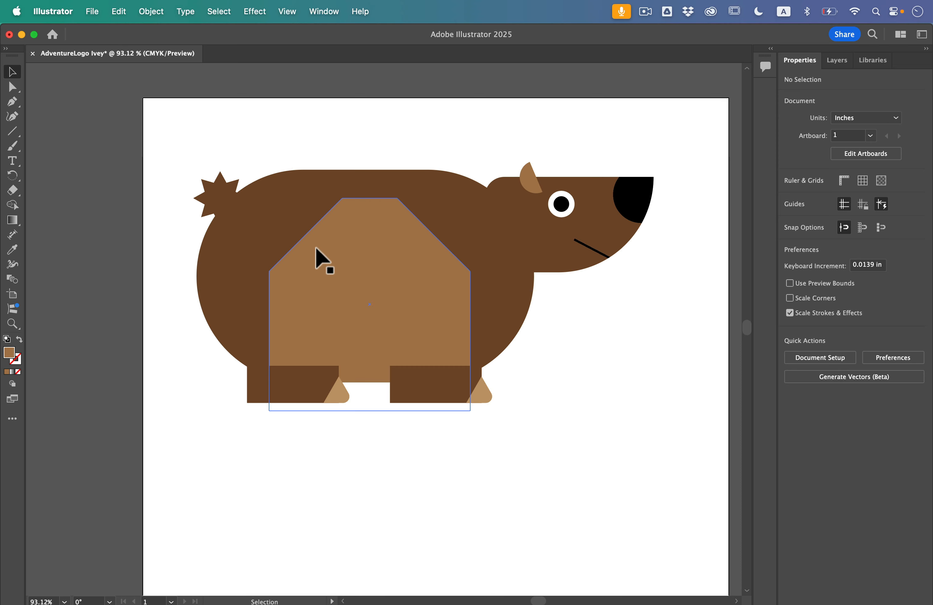
# Select the bear's body with its clipped light brown shape and isolate the mask.
pyautogui.click(322, 259)
pyautogui.click(318, 137)
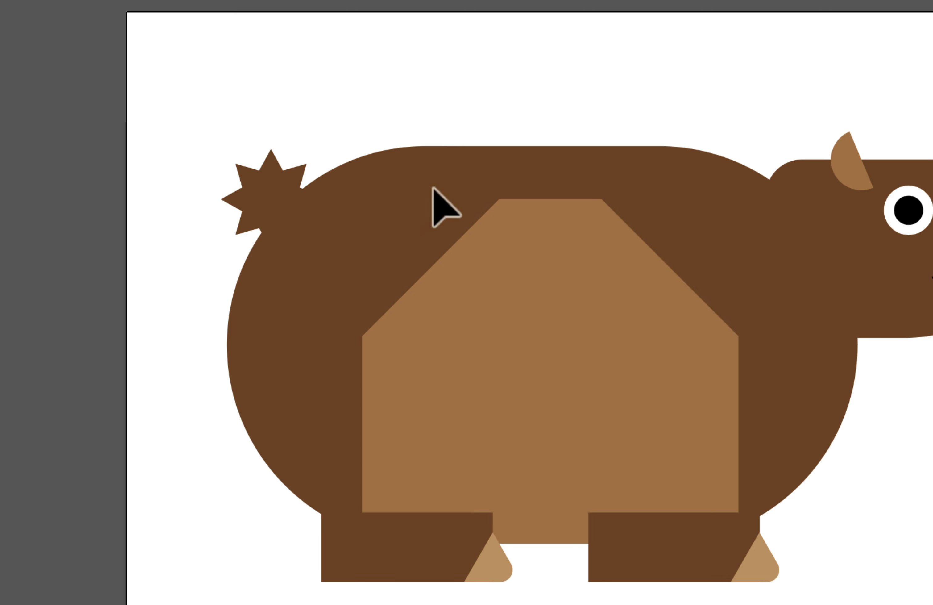
pyautogui.click(497, 338)
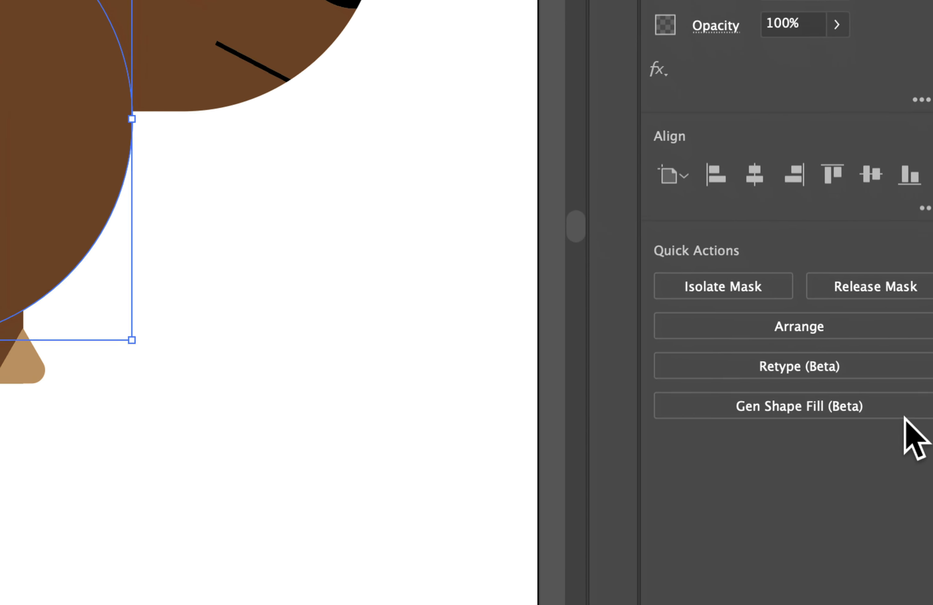
pyautogui.click(728, 275)
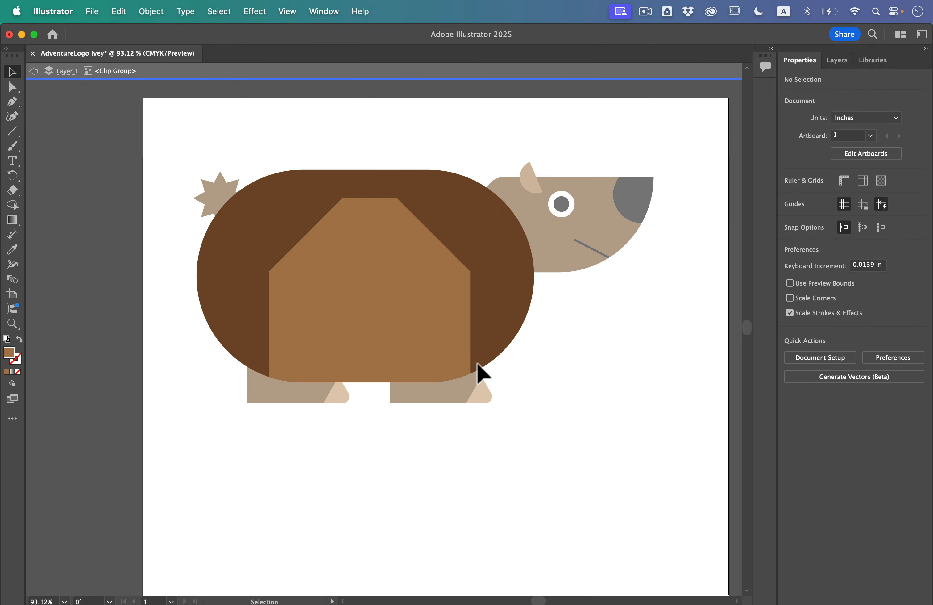
# Move the light brown shape about 1.63 in lower inside the body mask, then deselect it and exit isolation mode.
pyautogui.click(367, 255)
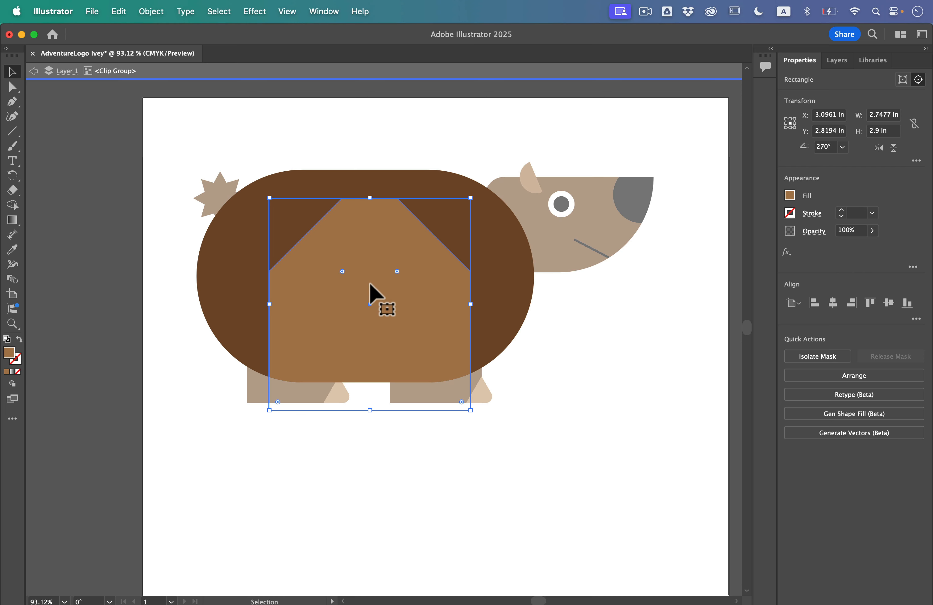
pyautogui.moveTo(362, 246); pyautogui.dragTo(361, 356)
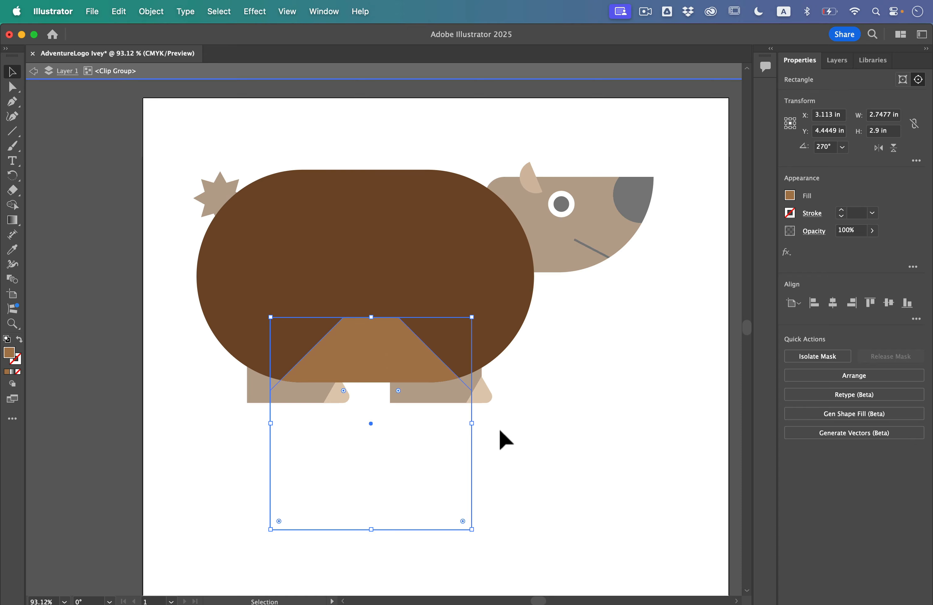
pyautogui.click(552, 422)
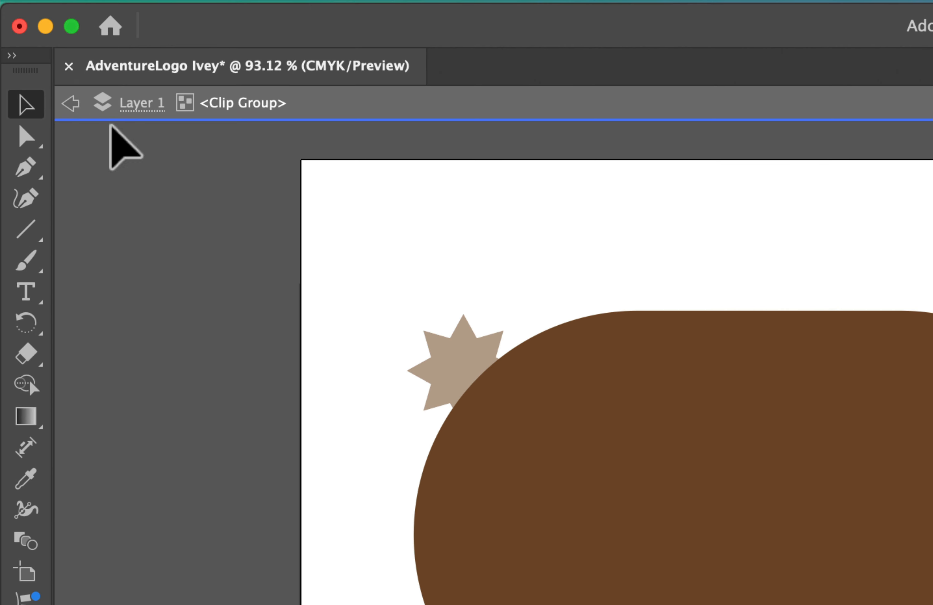
pyautogui.click(33, 71)
pyautogui.click(70, 103)
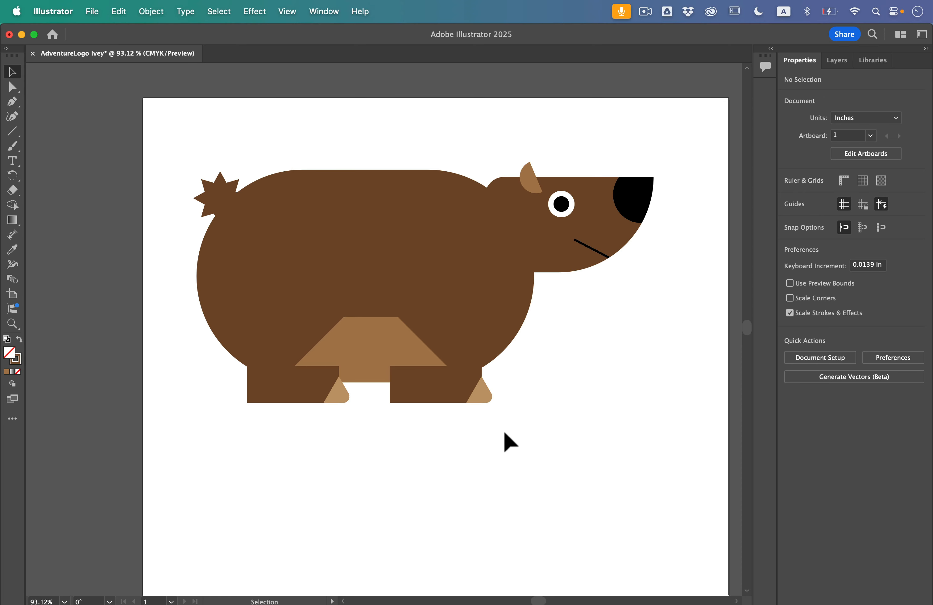
# Send both of the bear's legs and their light brown claws to the back, behind the body, and deselect them.
pyautogui.moveTo(493, 405); pyautogui.dragTo(220, 400)
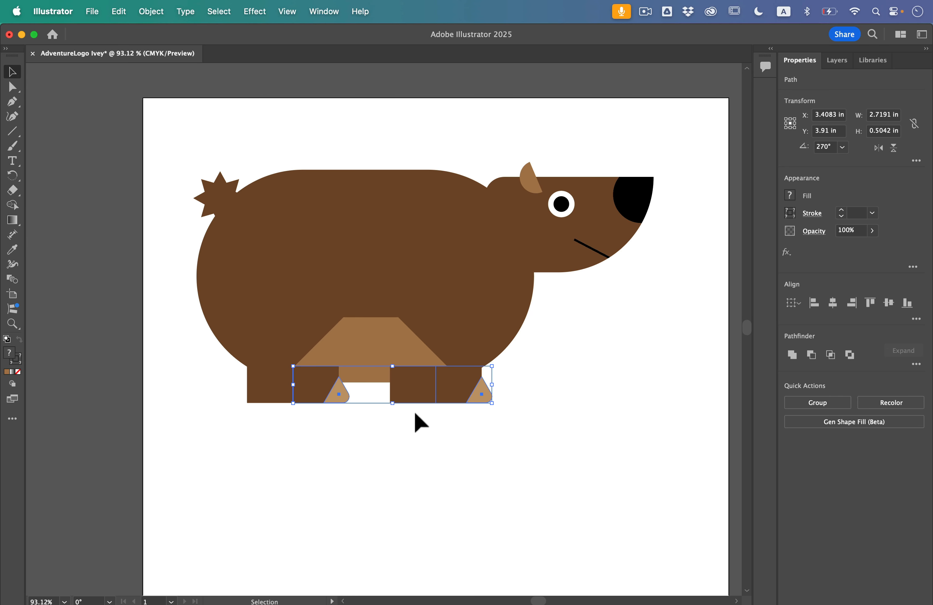
pyautogui.click(149, 11)
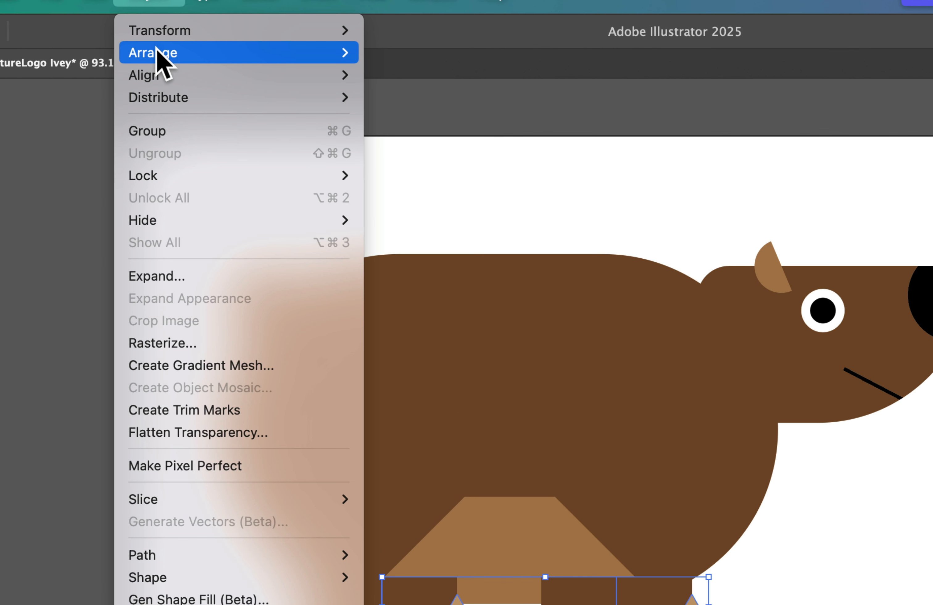
pyautogui.moveTo(157, 48)
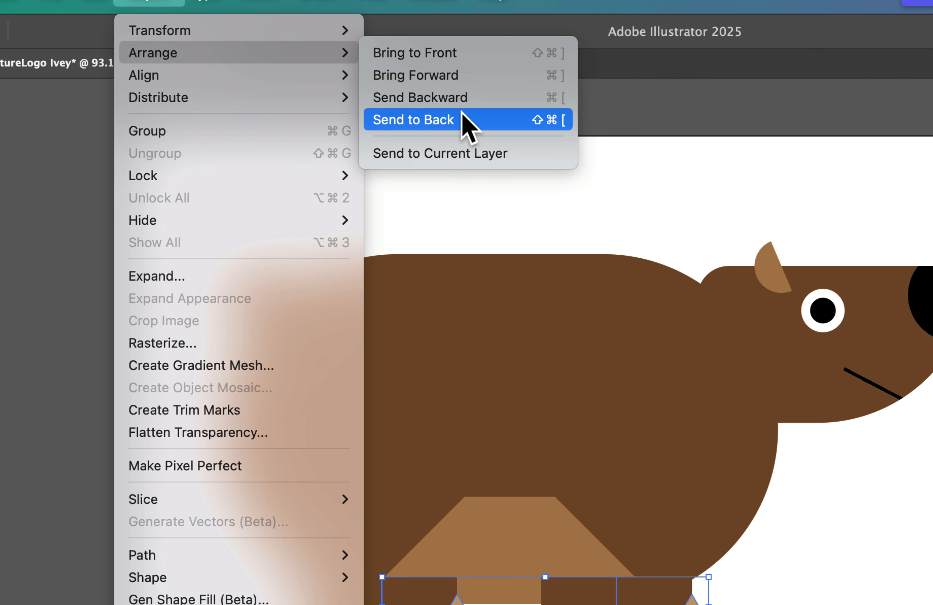
pyautogui.click(472, 119)
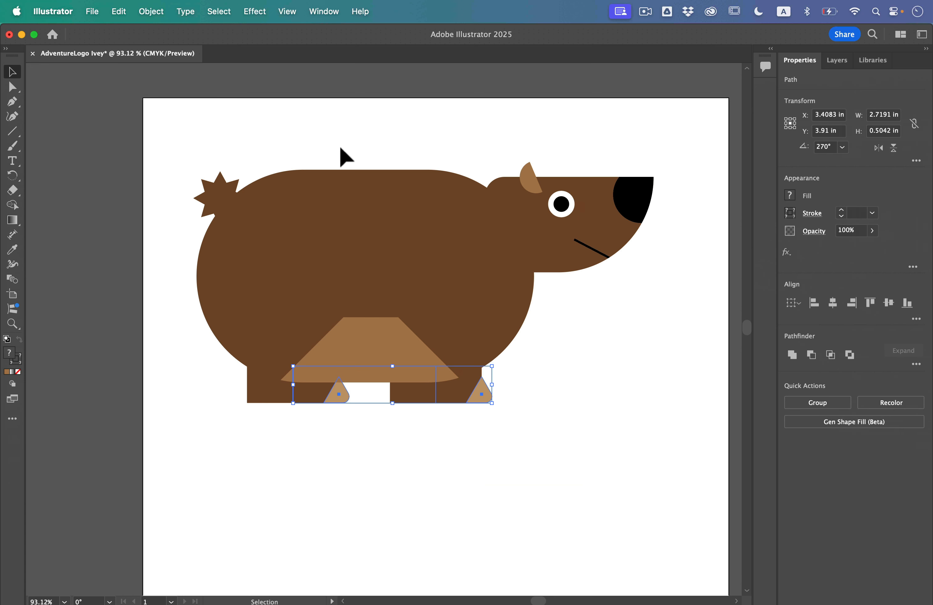
pyautogui.click(574, 389)
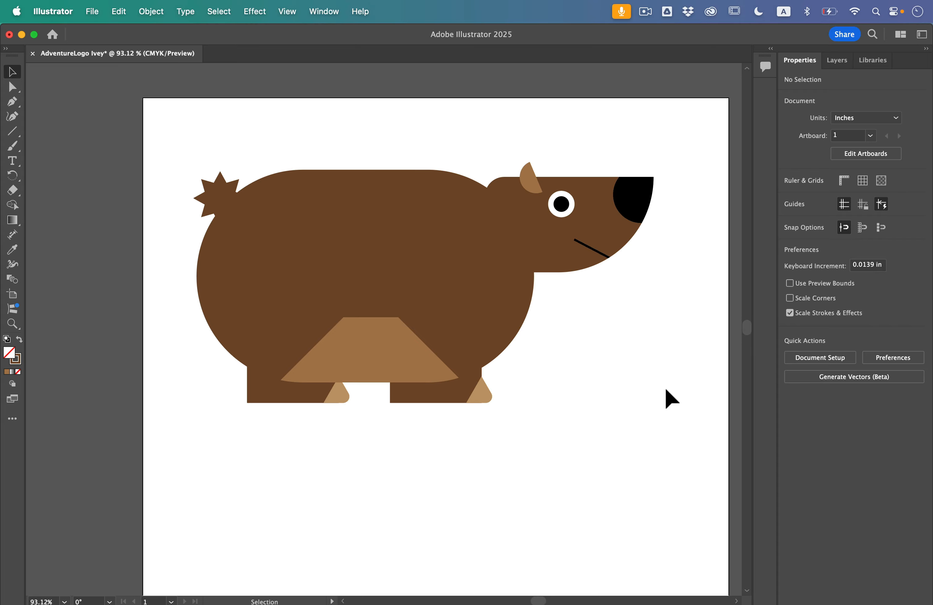
# Save the bear logo document in Adobe Illustrator (ai) format in the Lesson03 folder on the Desktop.
pyautogui.click(92, 11)
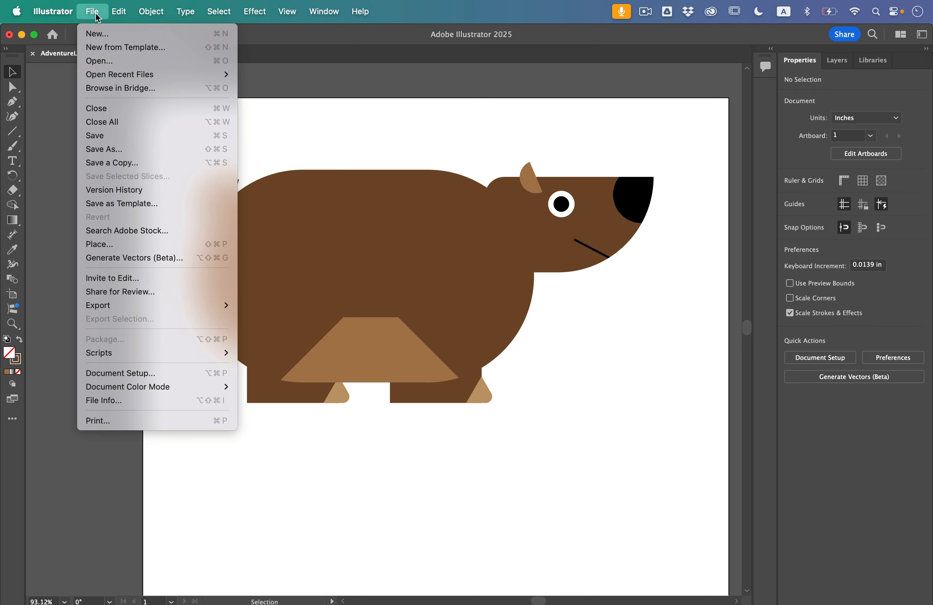
pyautogui.click(119, 135)
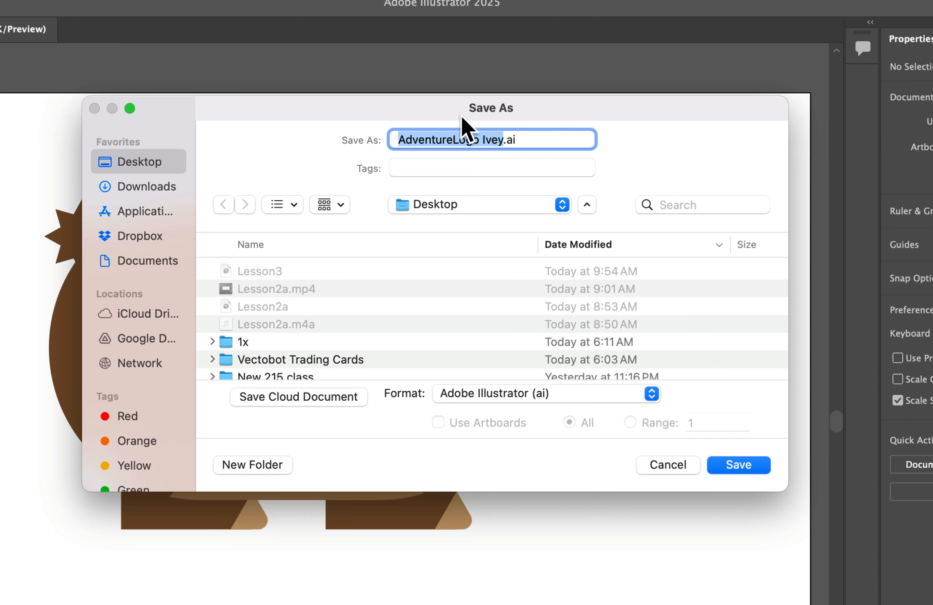
pyautogui.scroll(-5, 271, 293)
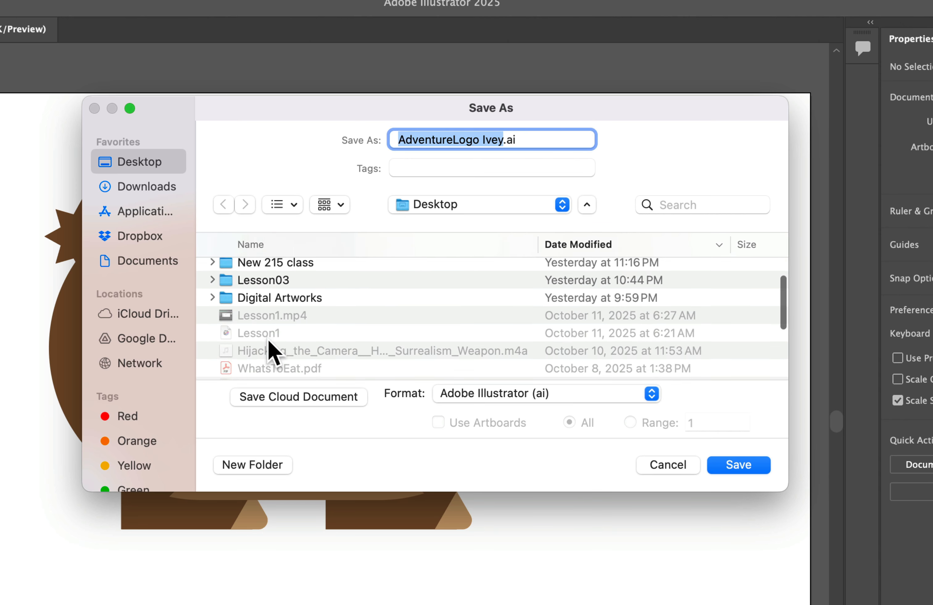
pyautogui.scroll(1, 271, 292)
pyautogui.click(271, 310)
pyautogui.doubleClick(271, 308)
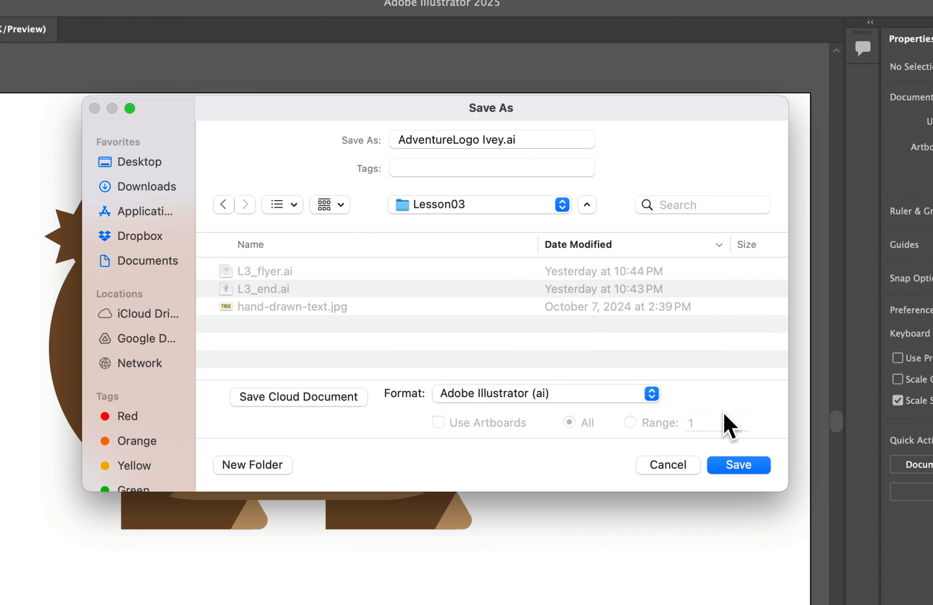
pyautogui.click(721, 467)
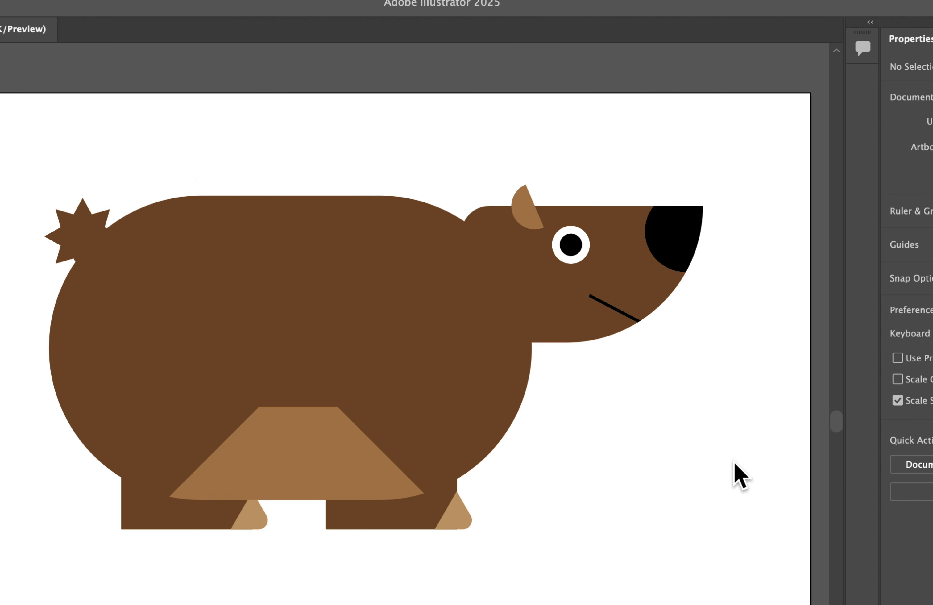